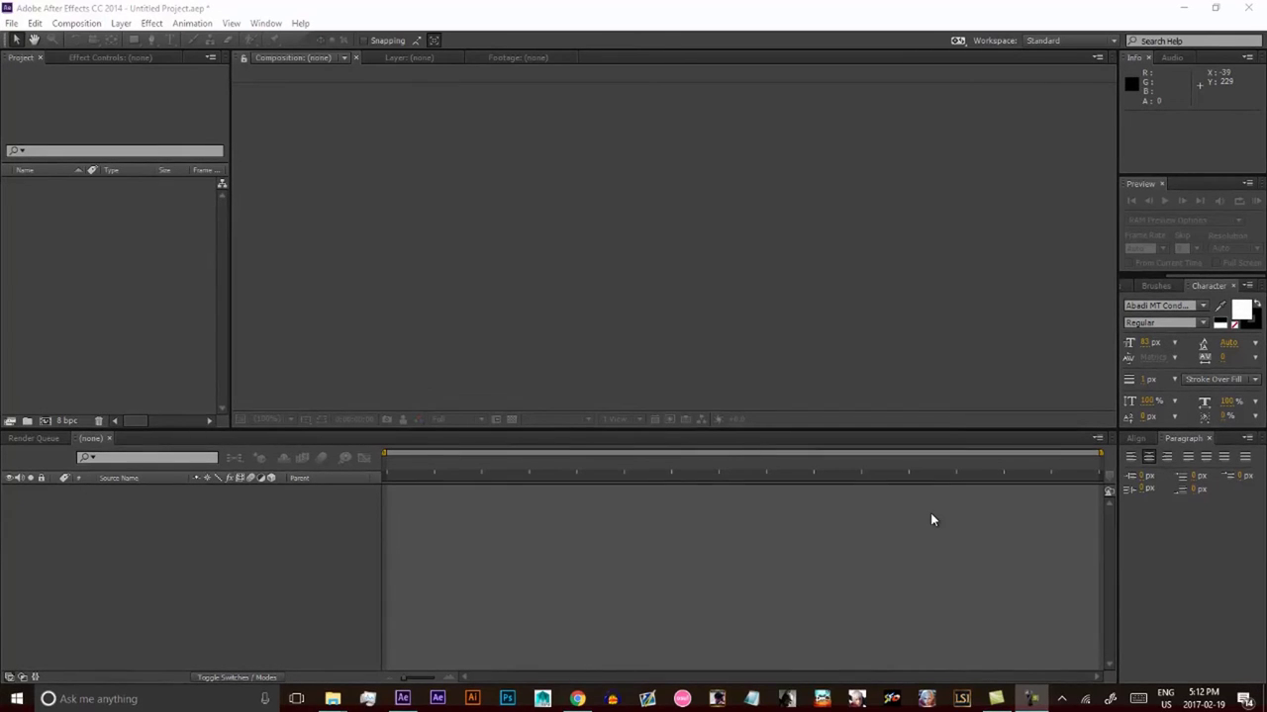
pyautogui.click(931, 514)
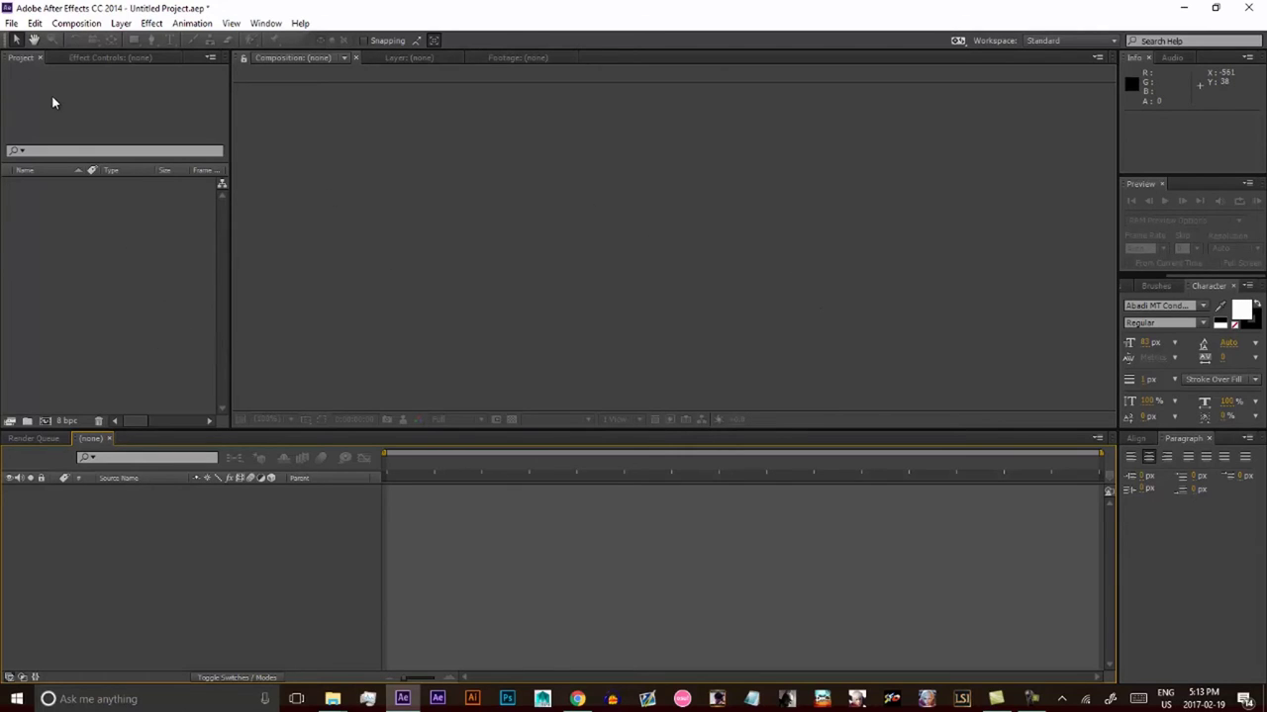
pyautogui.click(13, 23)
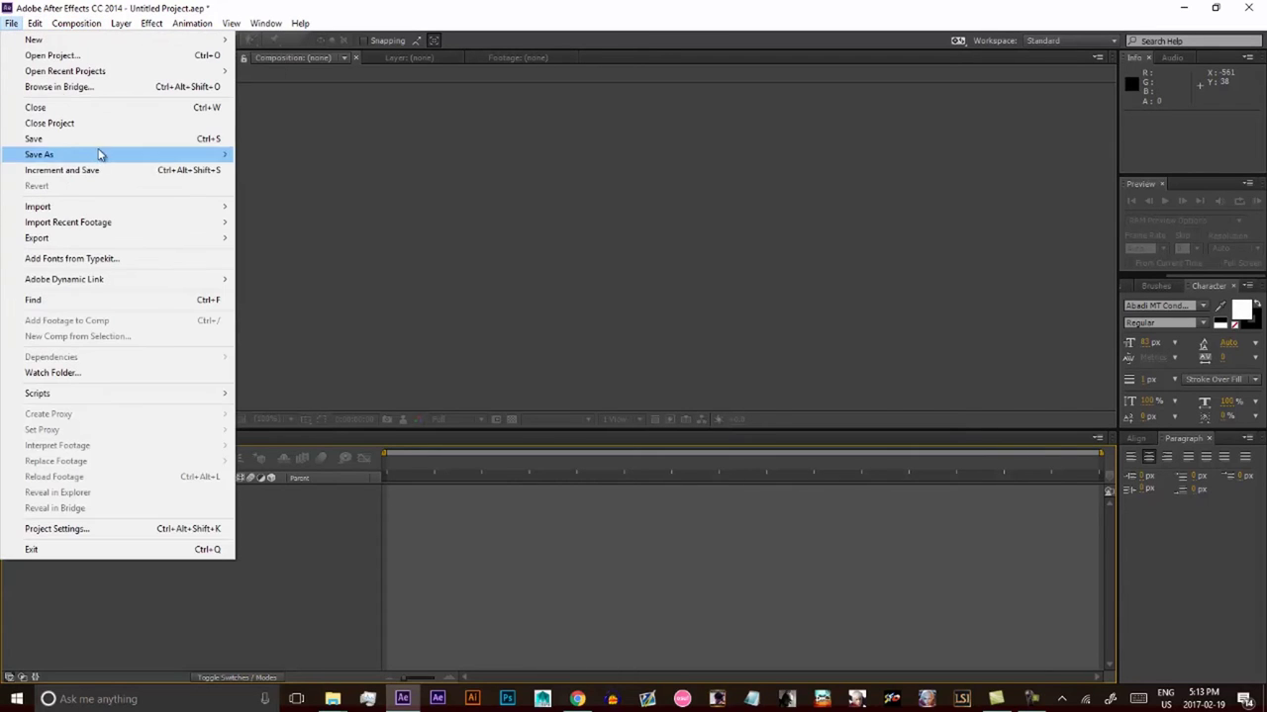
pyautogui.moveTo(86, 207)
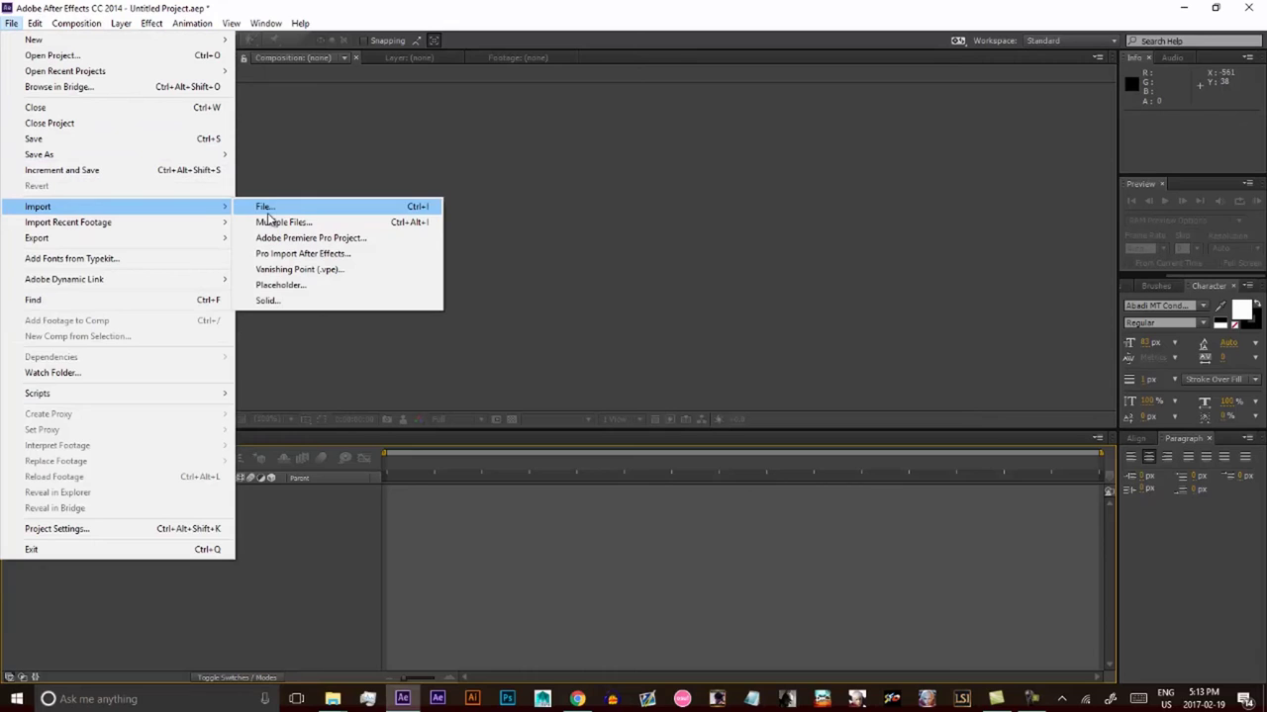
pyautogui.click(535, 318)
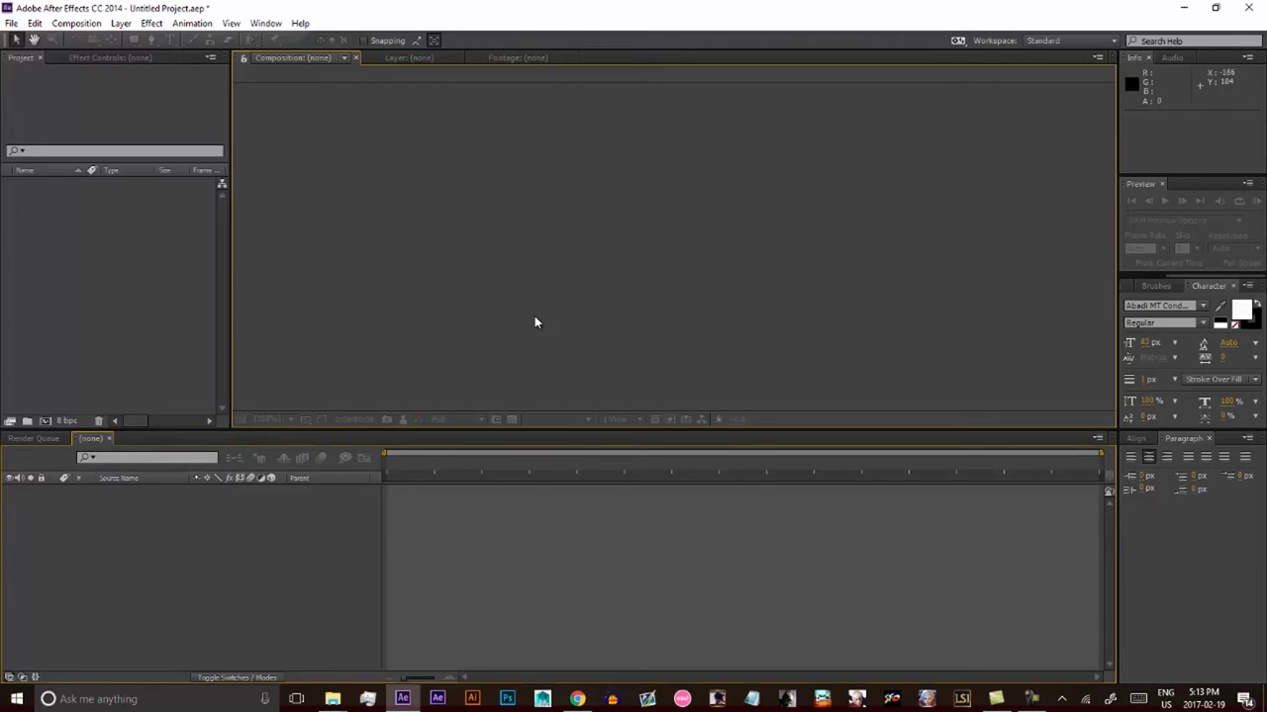
pyautogui.rightClick(113, 269)
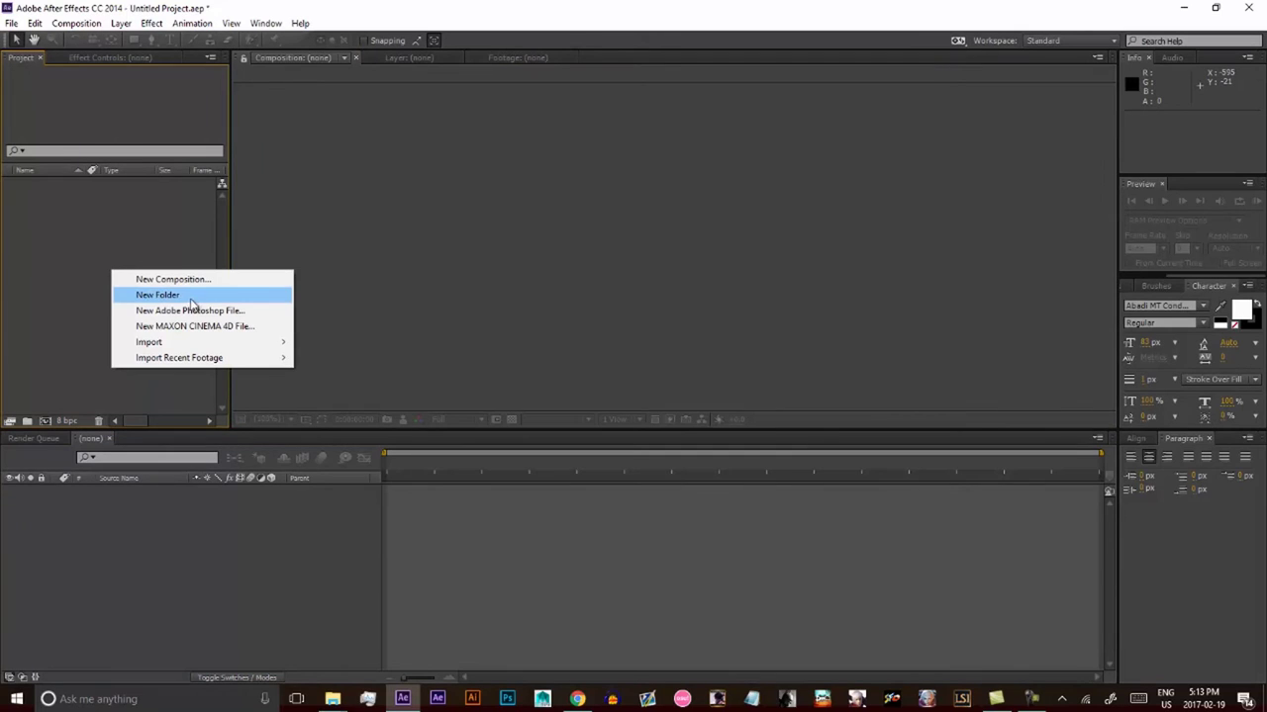
pyautogui.moveTo(198, 342)
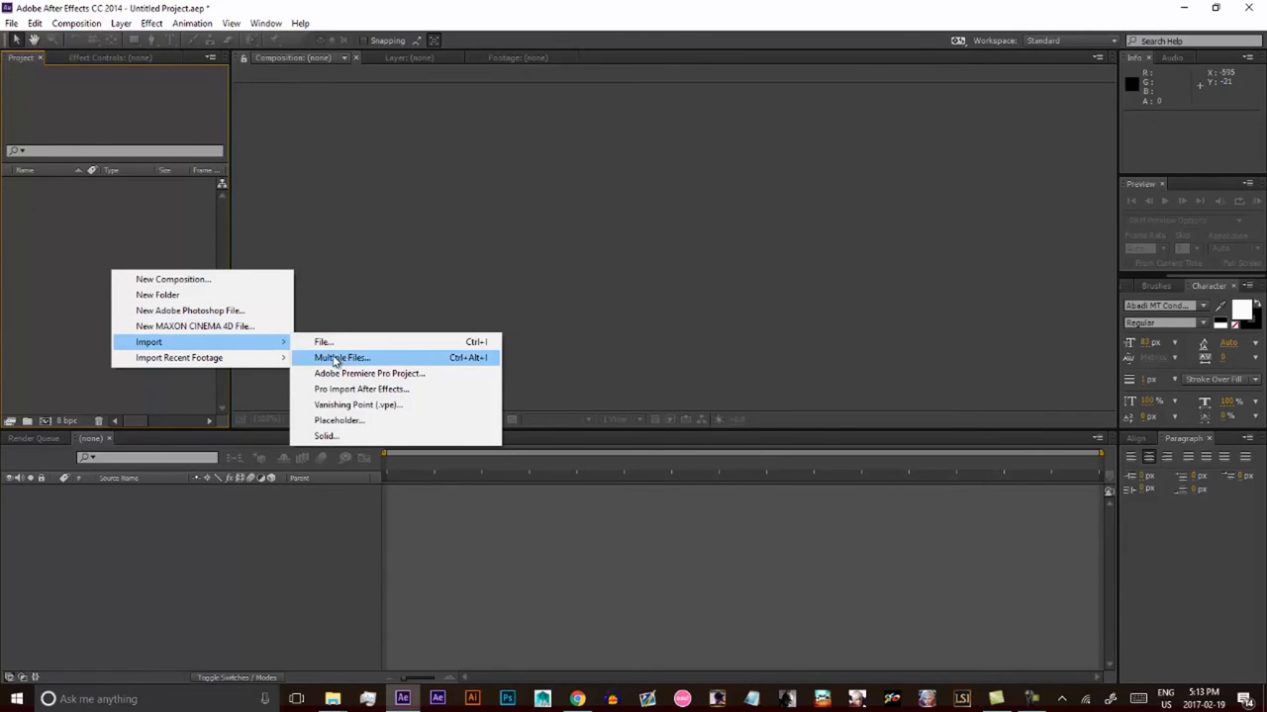
pyautogui.click(74, 289)
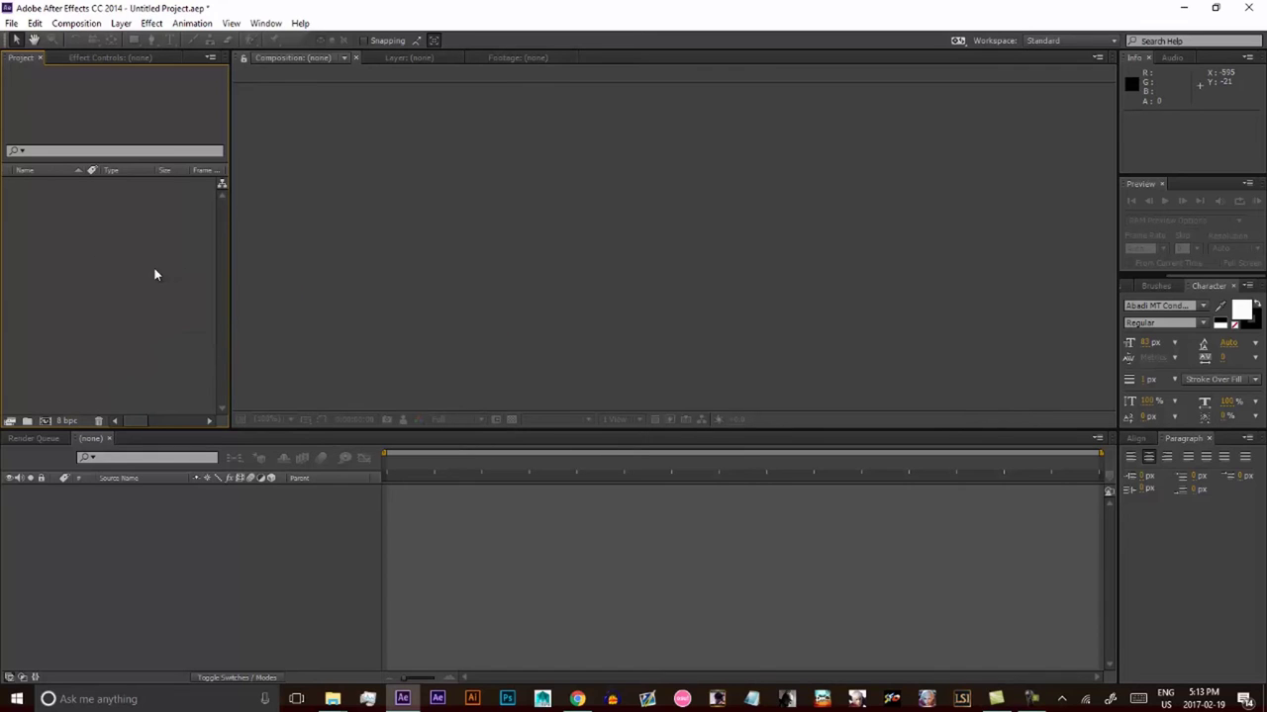
pyautogui.doubleClick(132, 273)
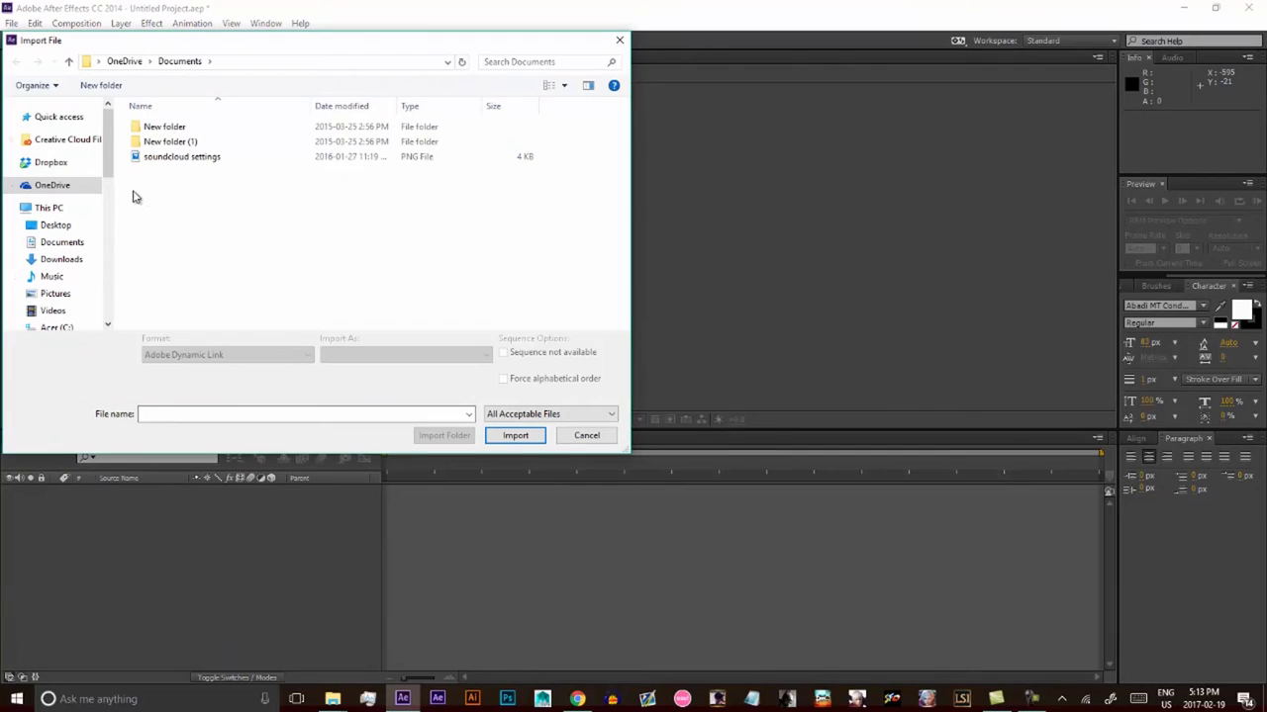
pyautogui.click(621, 42)
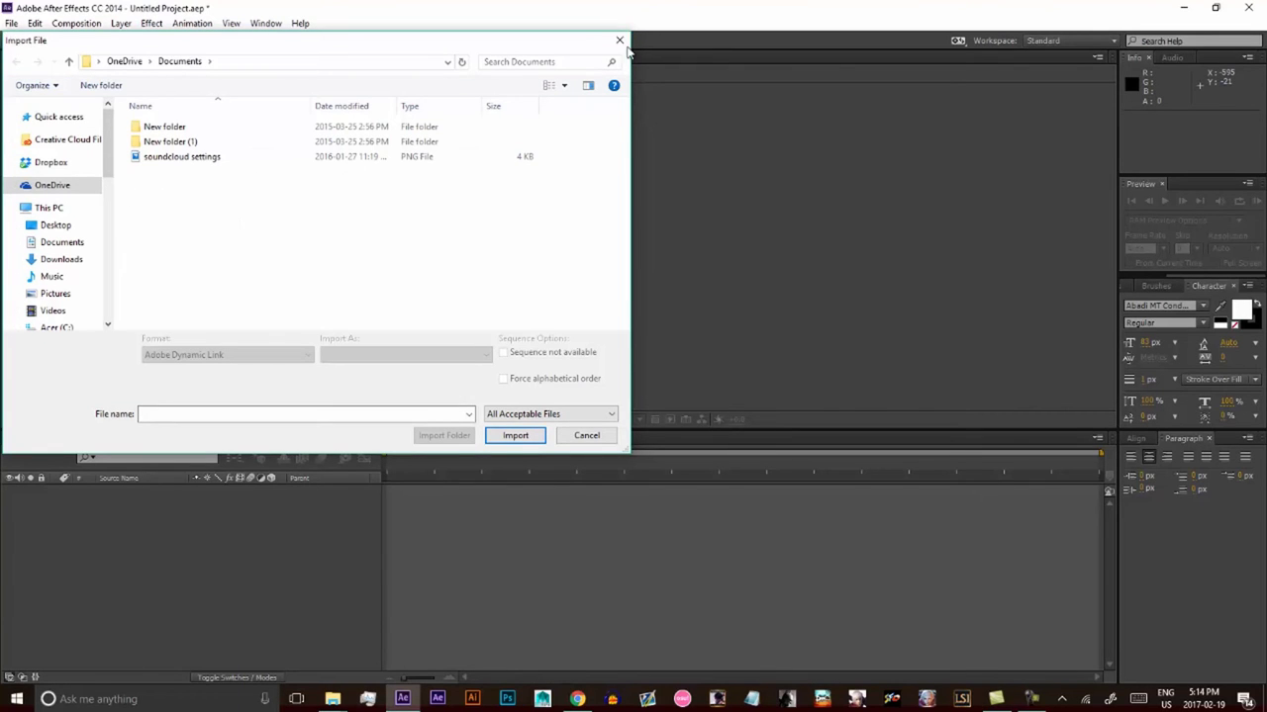
# - Import the haunt 2 video from the Harvest Fest folder in File Explorer into the project
pyautogui.moveTo(341, 701)
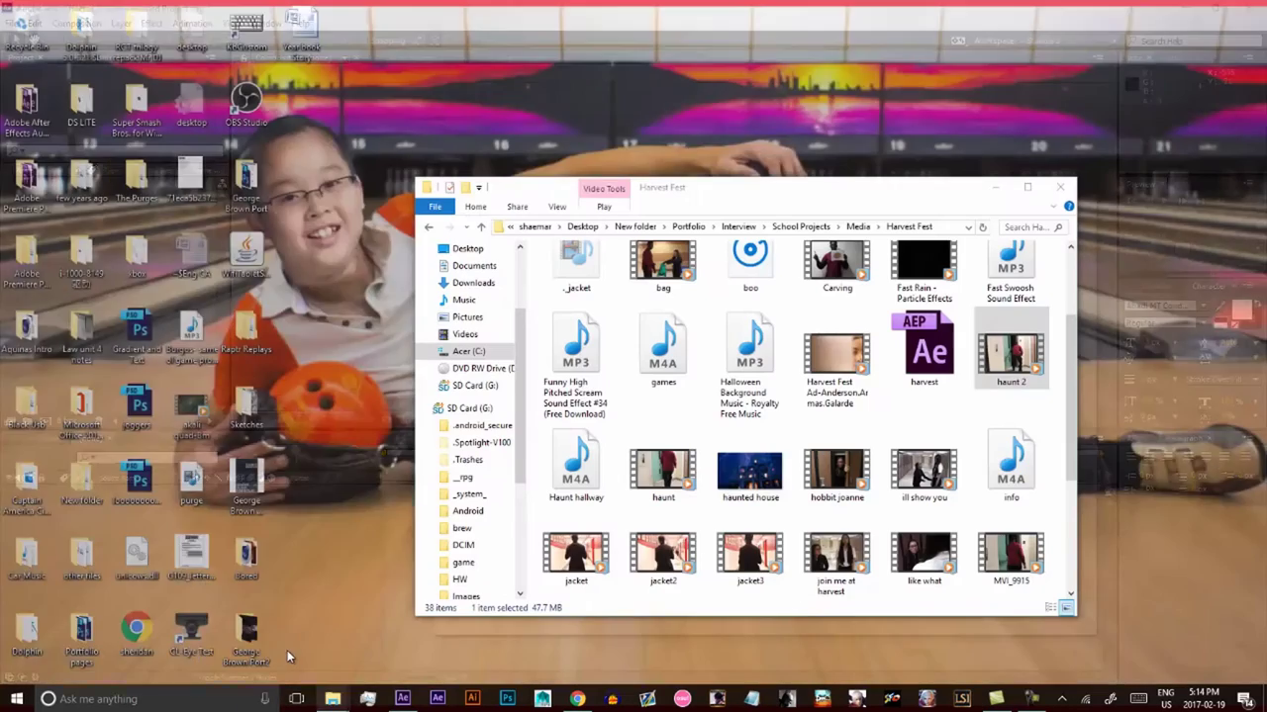
pyautogui.click(287, 649)
pyautogui.scroll(-2, 839, 534)
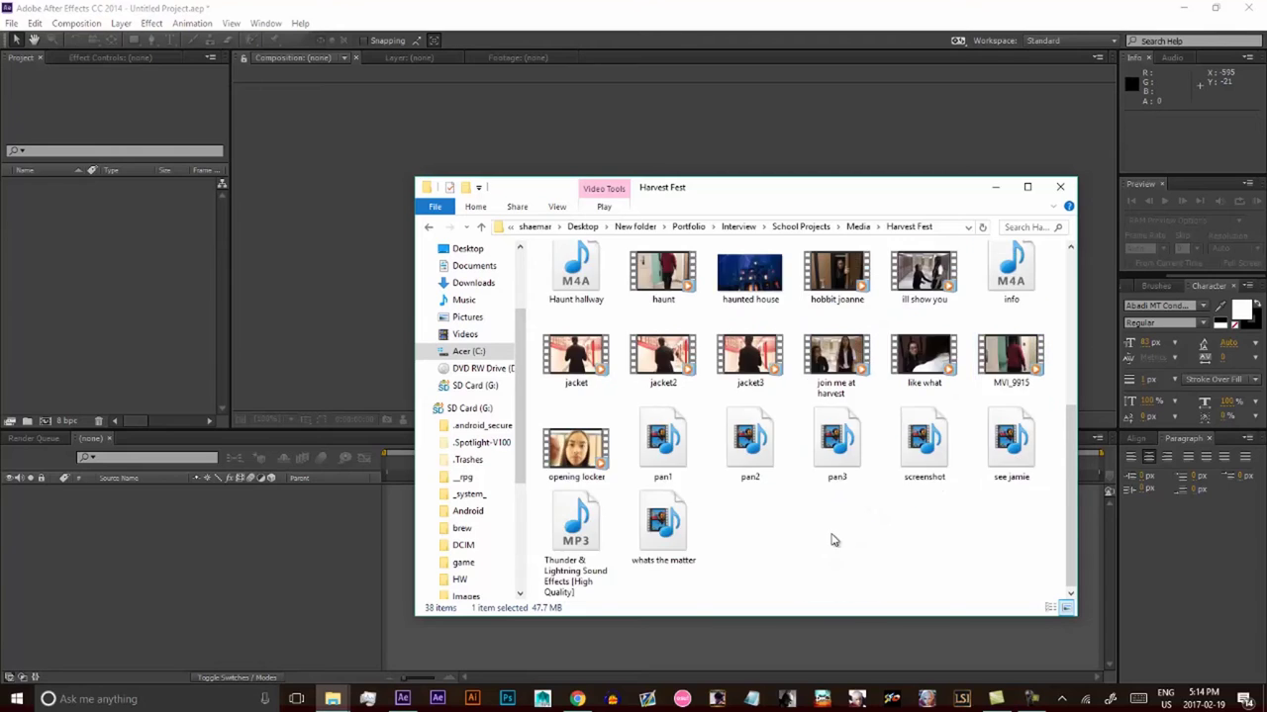
pyautogui.scroll(4, 836, 535)
pyautogui.scroll(-4, 842, 526)
pyautogui.click(577, 368)
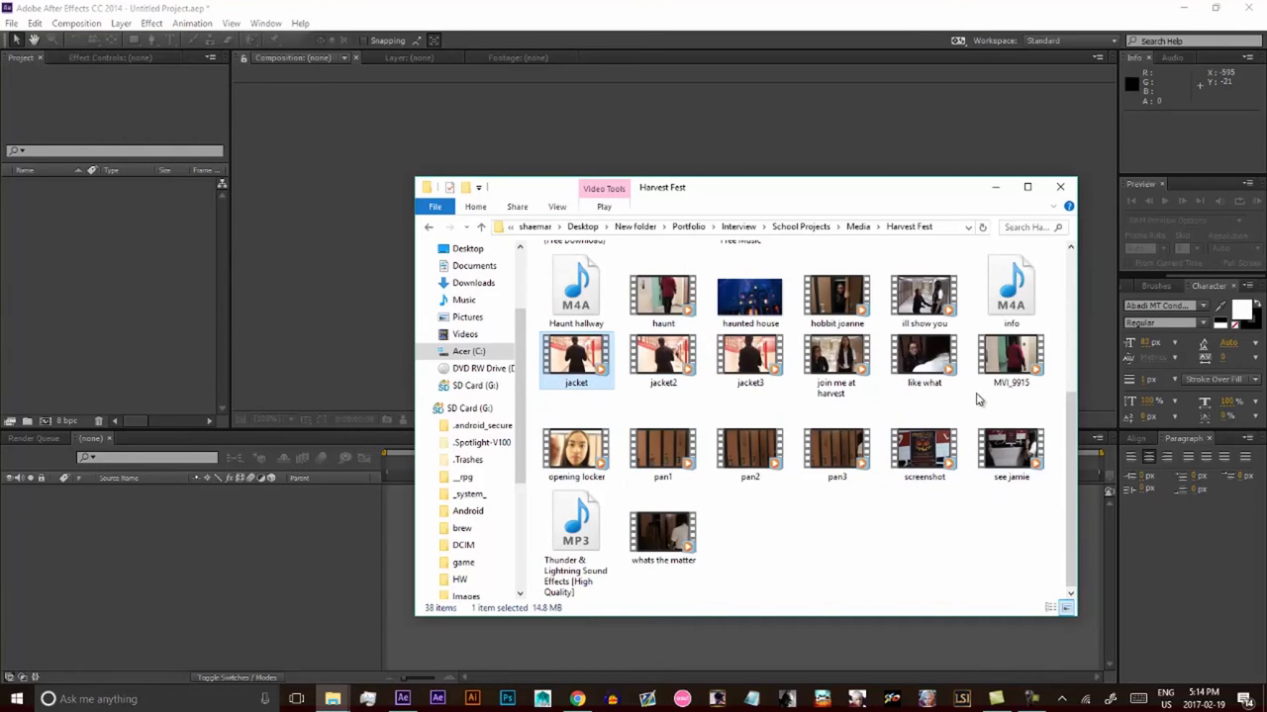
pyautogui.moveTo(981, 404); pyautogui.dragTo(589, 341)
pyautogui.scroll(5, 899, 473)
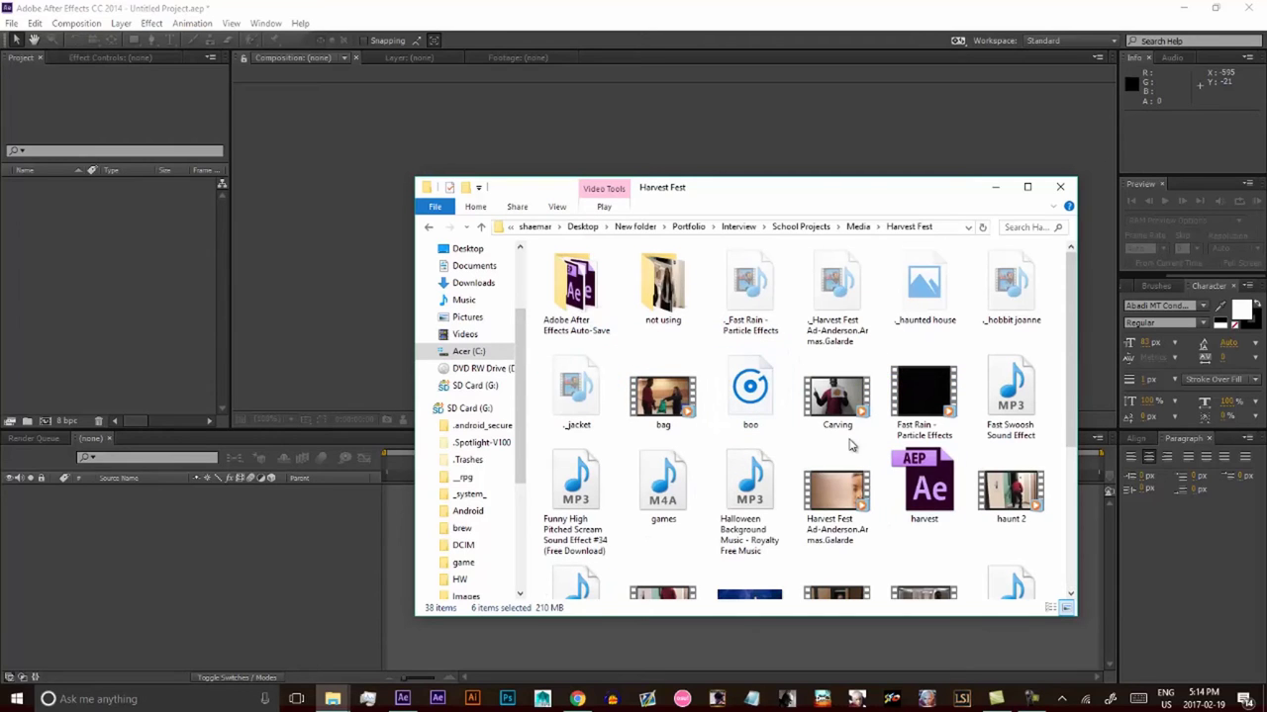
pyautogui.moveTo(1010, 490); pyautogui.dragTo(119, 330)
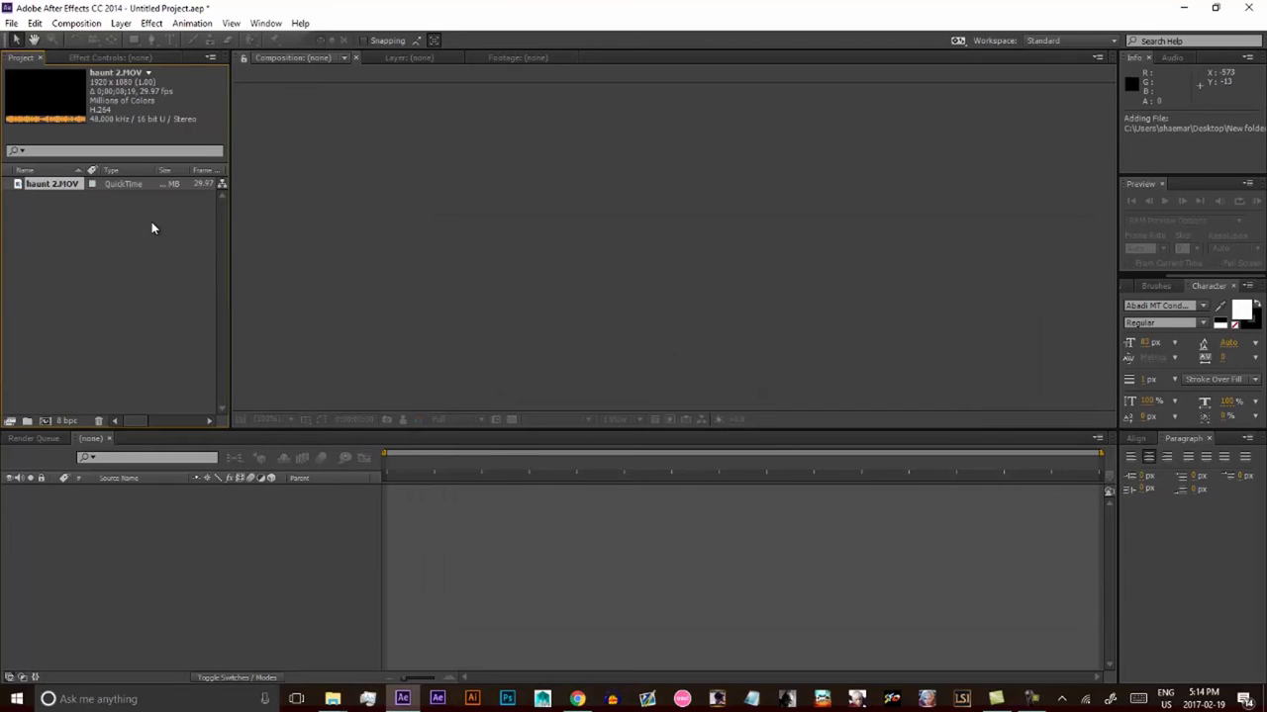
pyautogui.click(78, 207)
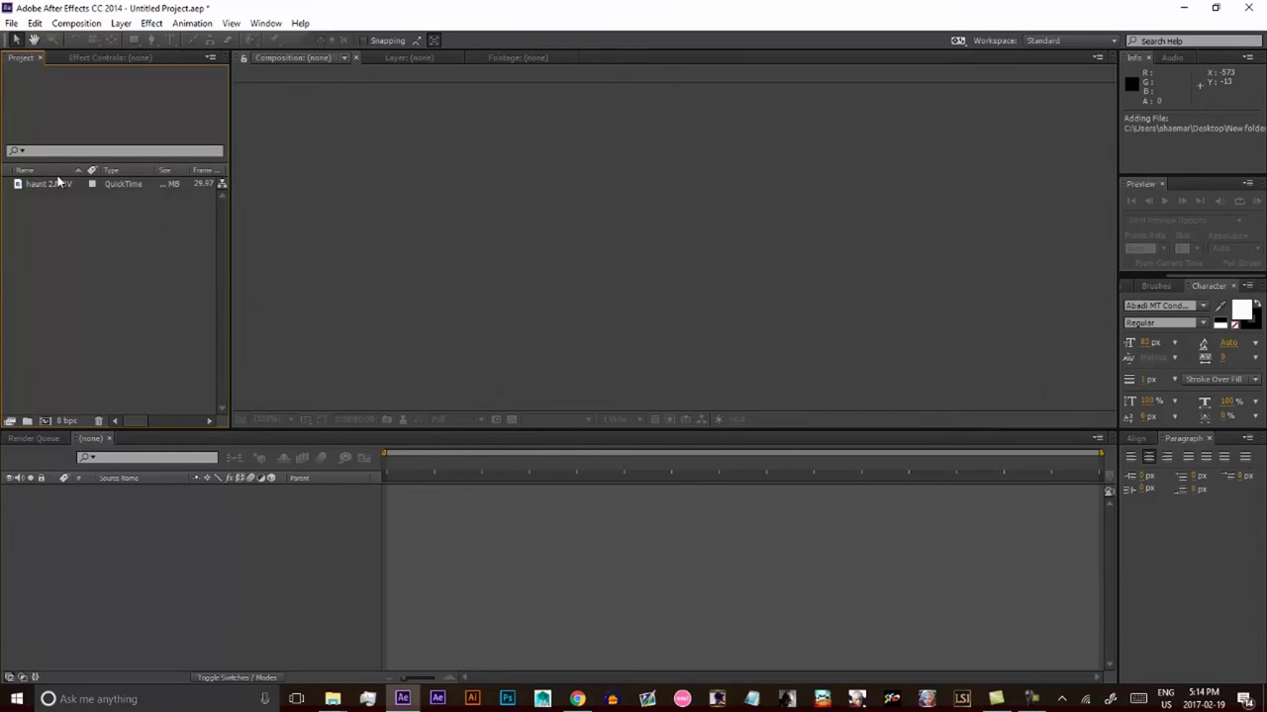
pyautogui.moveTo(59, 181); pyautogui.dragTo(1034, 12)
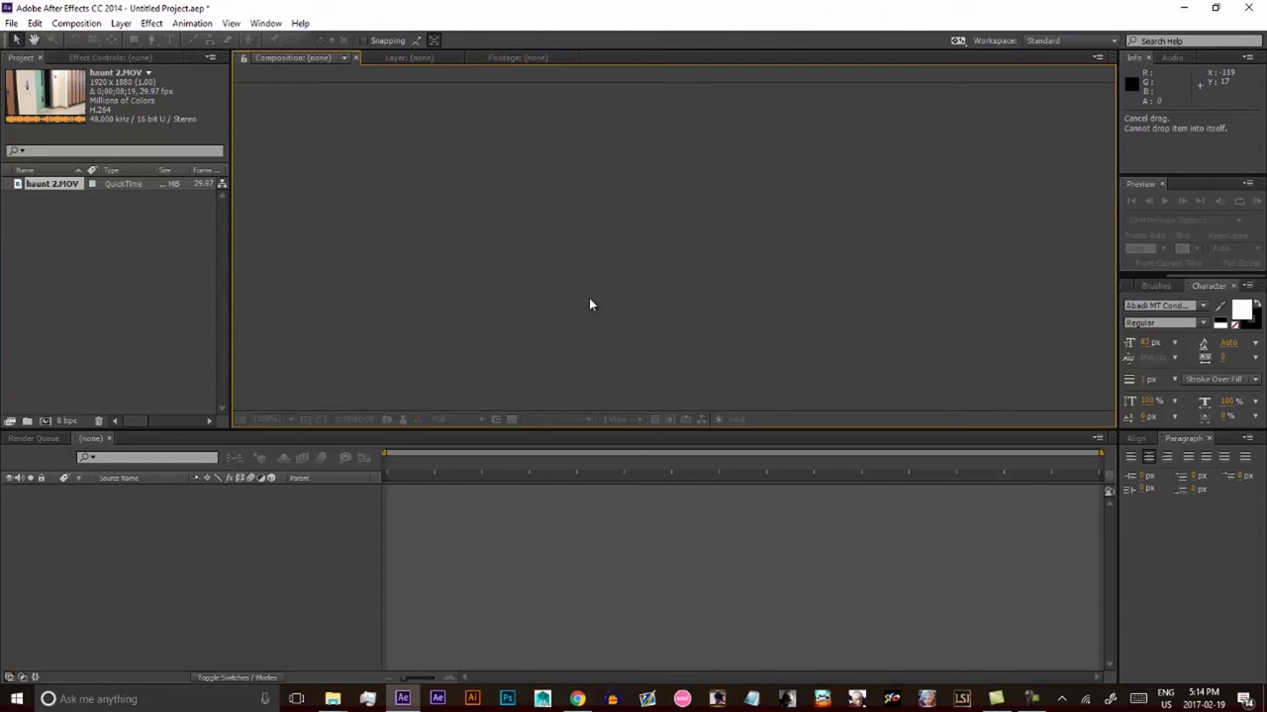
pyautogui.click(482, 526)
pyautogui.click(154, 371)
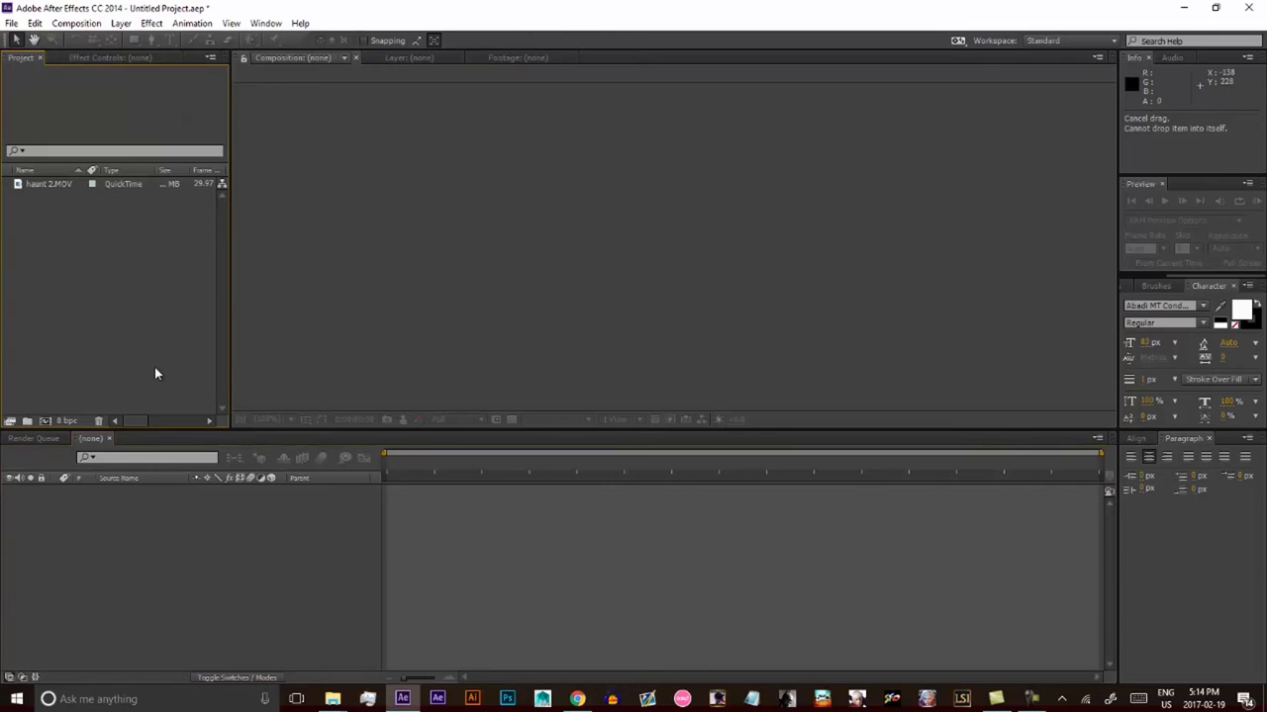
pyautogui.click(599, 193)
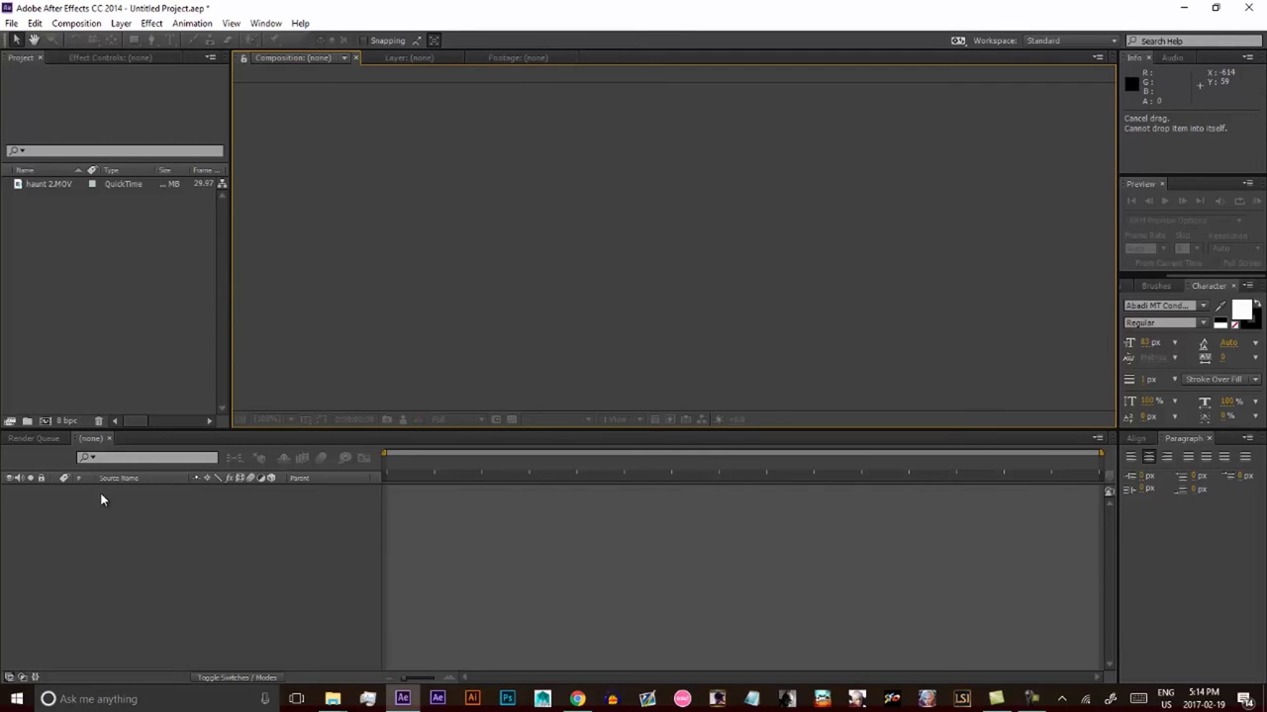
# - Create a composition from the haunt 2.MOV footage and move the current time to 0;00;01;04
pyautogui.click(52, 189)
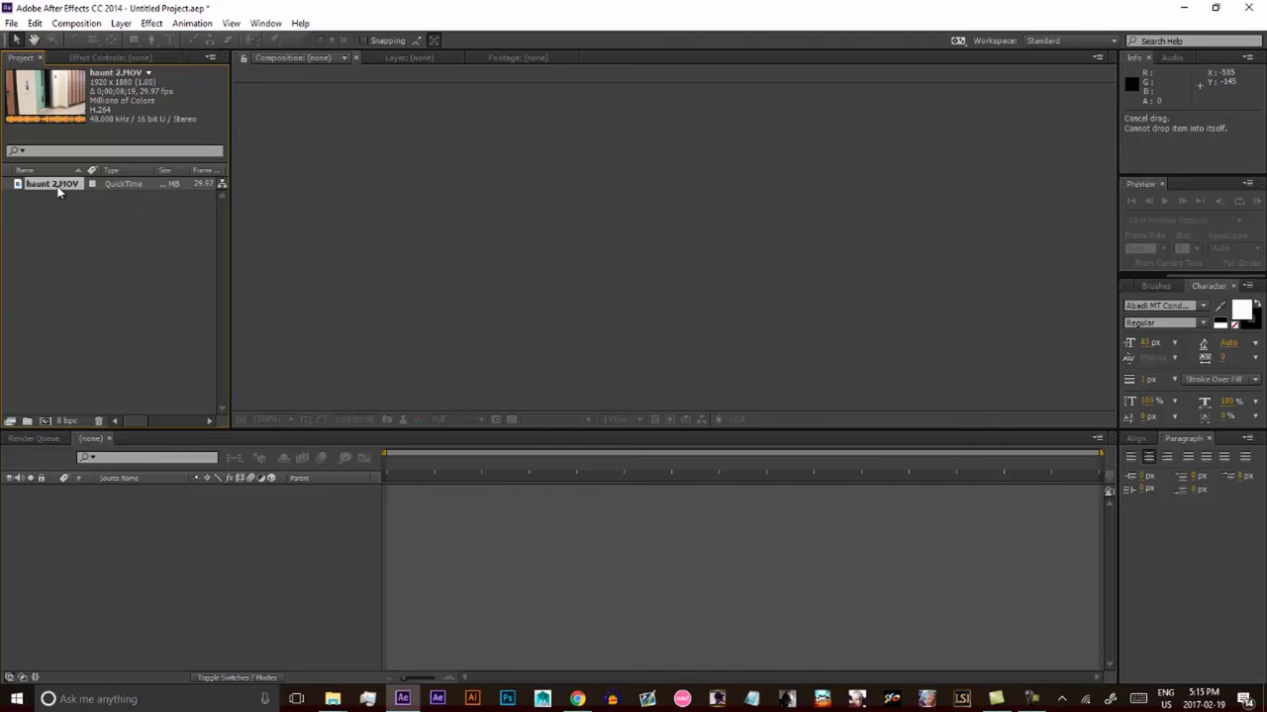
pyautogui.moveTo(57, 183); pyautogui.dragTo(69, 223)
pyautogui.press('Return')
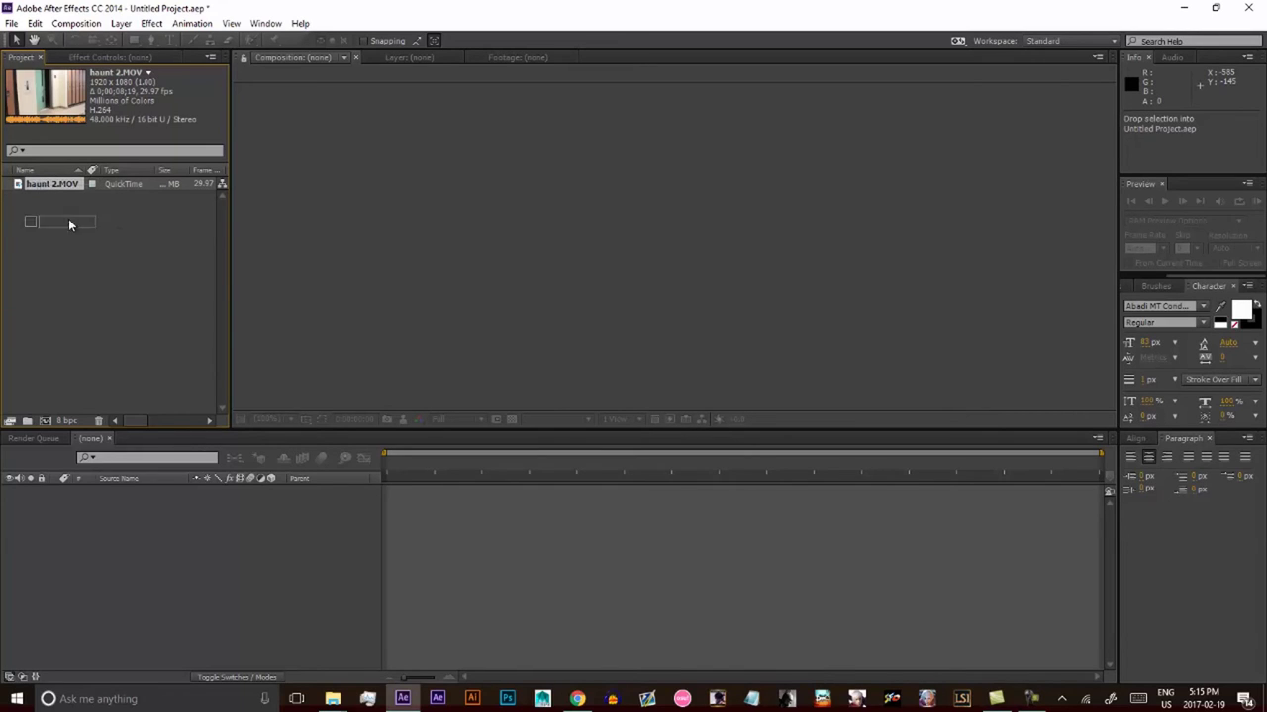
pyautogui.moveTo(80, 399); pyautogui.dragTo(46, 421)
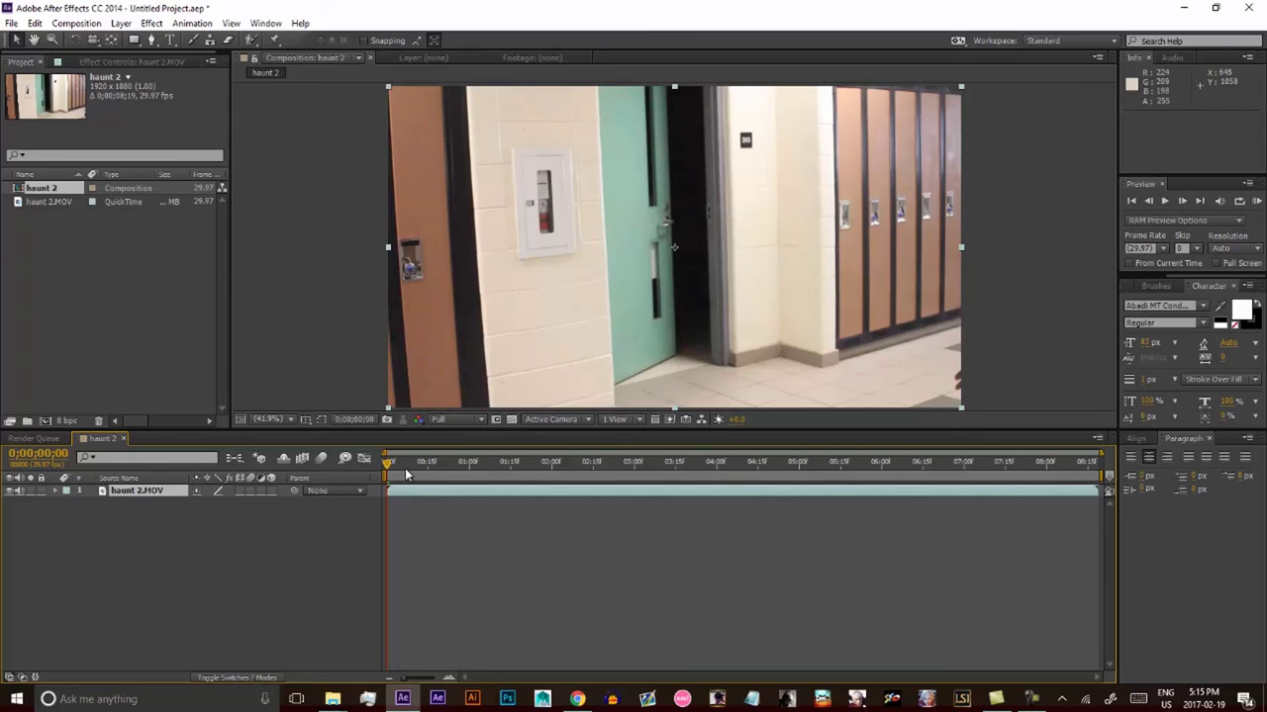
pyautogui.moveTo(388, 472); pyautogui.dragTo(481, 471)
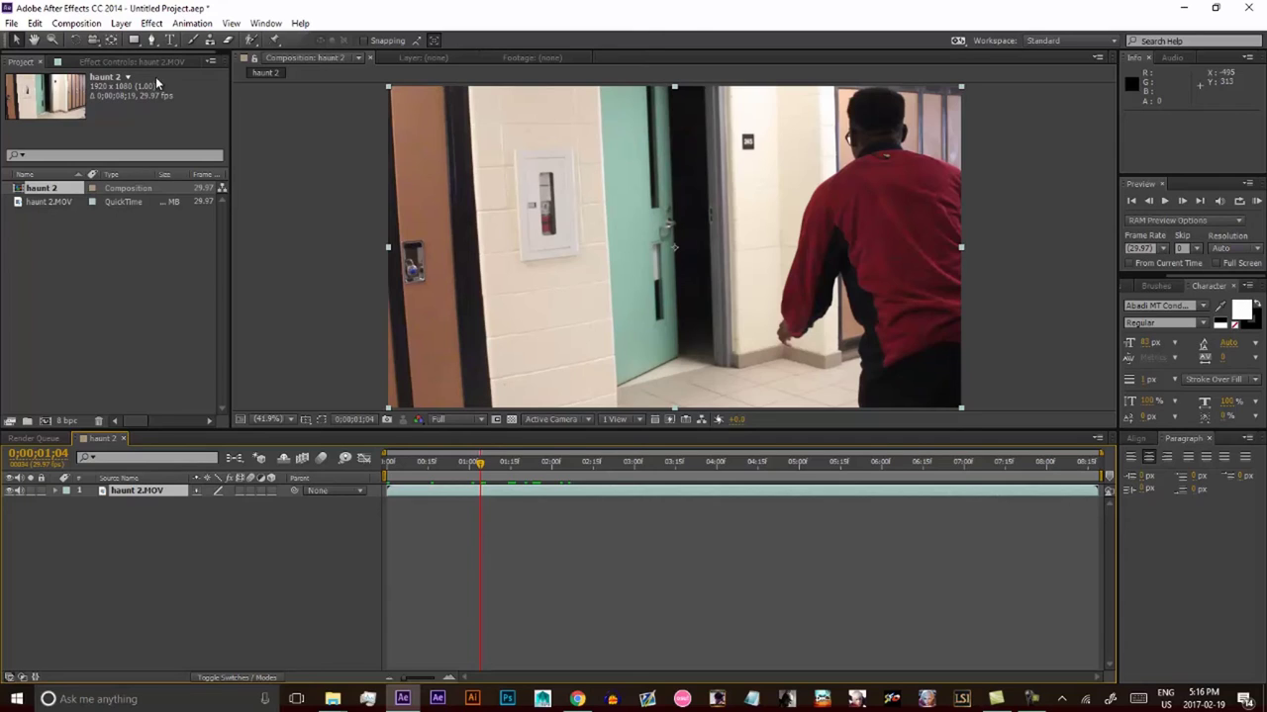
# - Close the haunt 2 composition's timeline
pyautogui.click(82, 23)
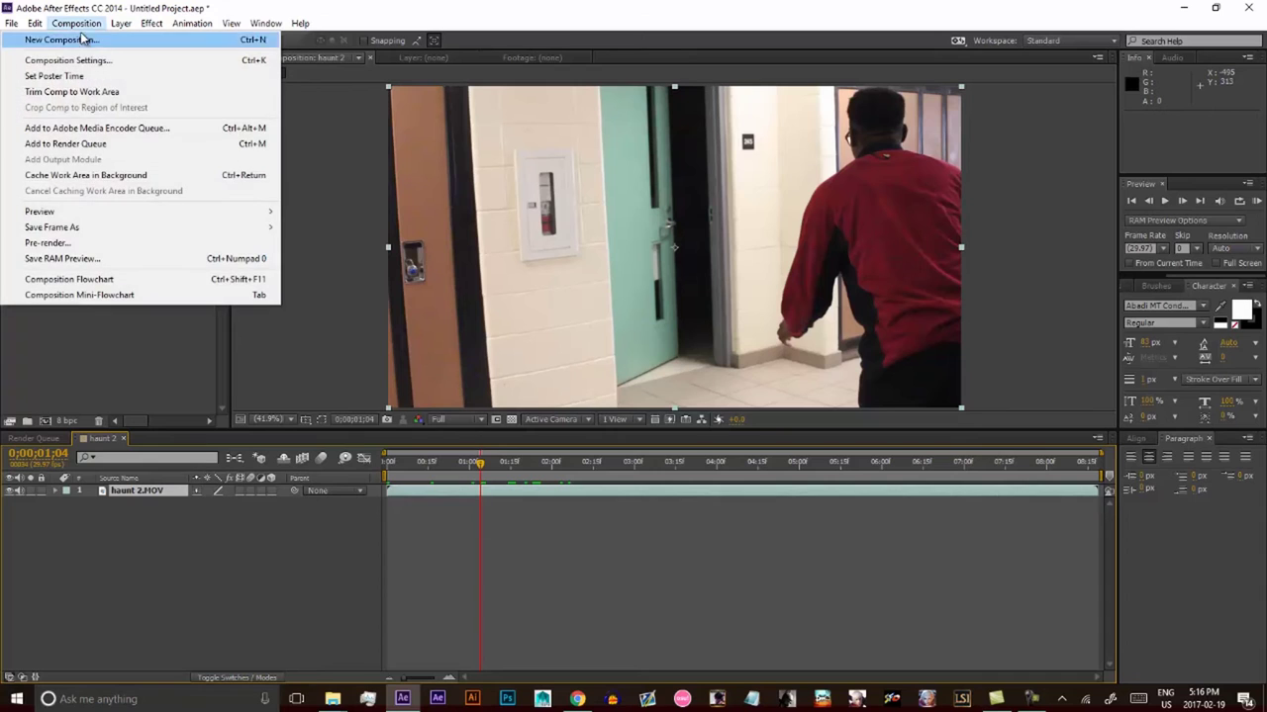
pyautogui.click(154, 523)
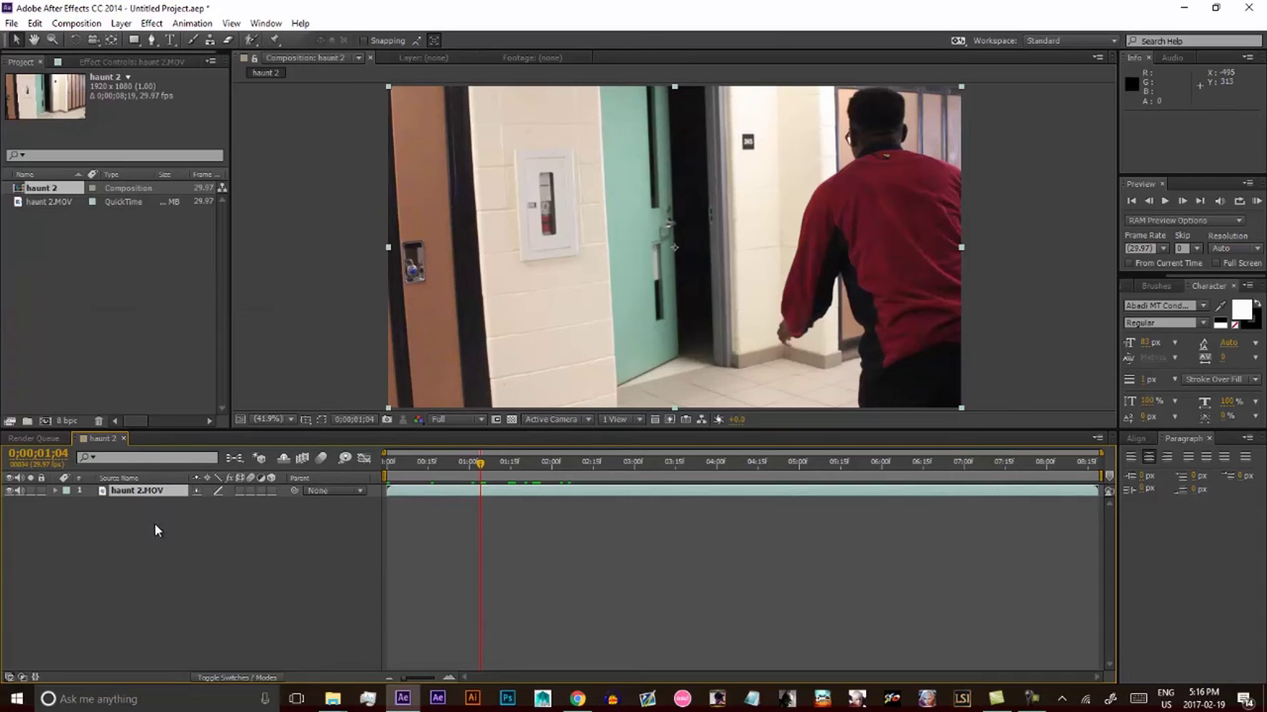
pyautogui.click(122, 438)
# - Begin a new composition and set its width to 1280 px with the aspect ratio locked to 16:9
pyautogui.click(80, 23)
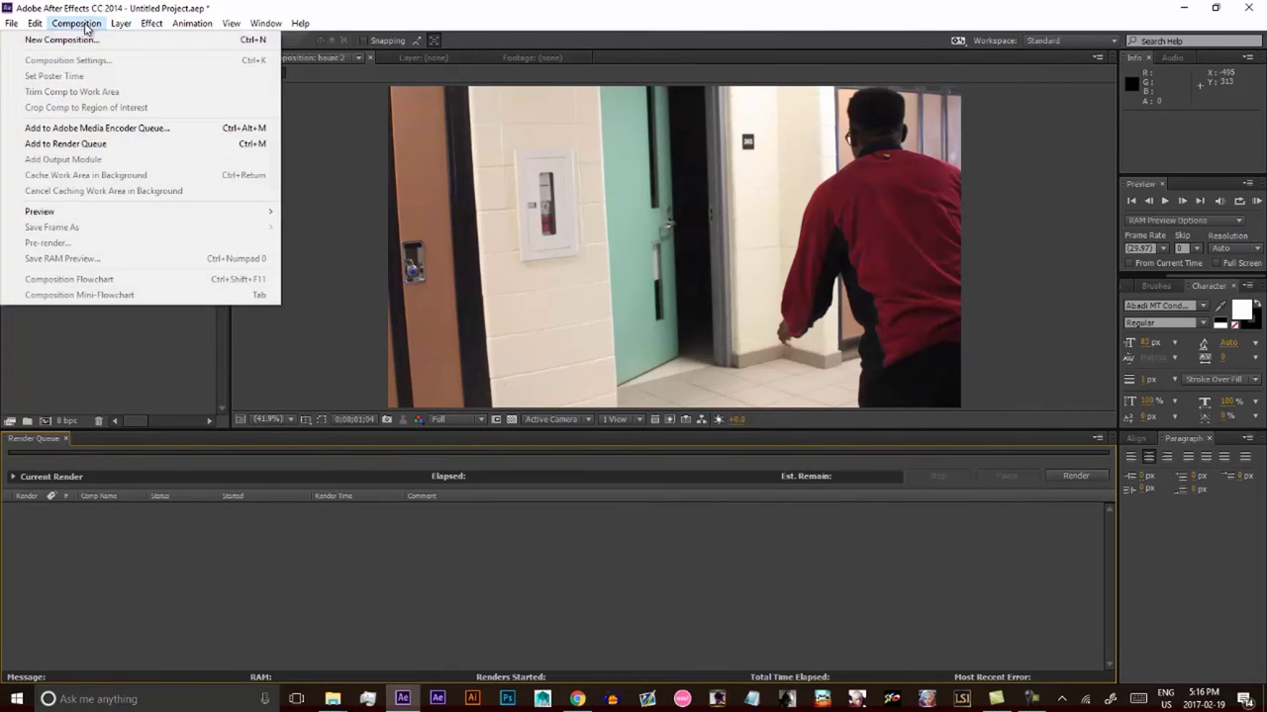
pyautogui.click(61, 40)
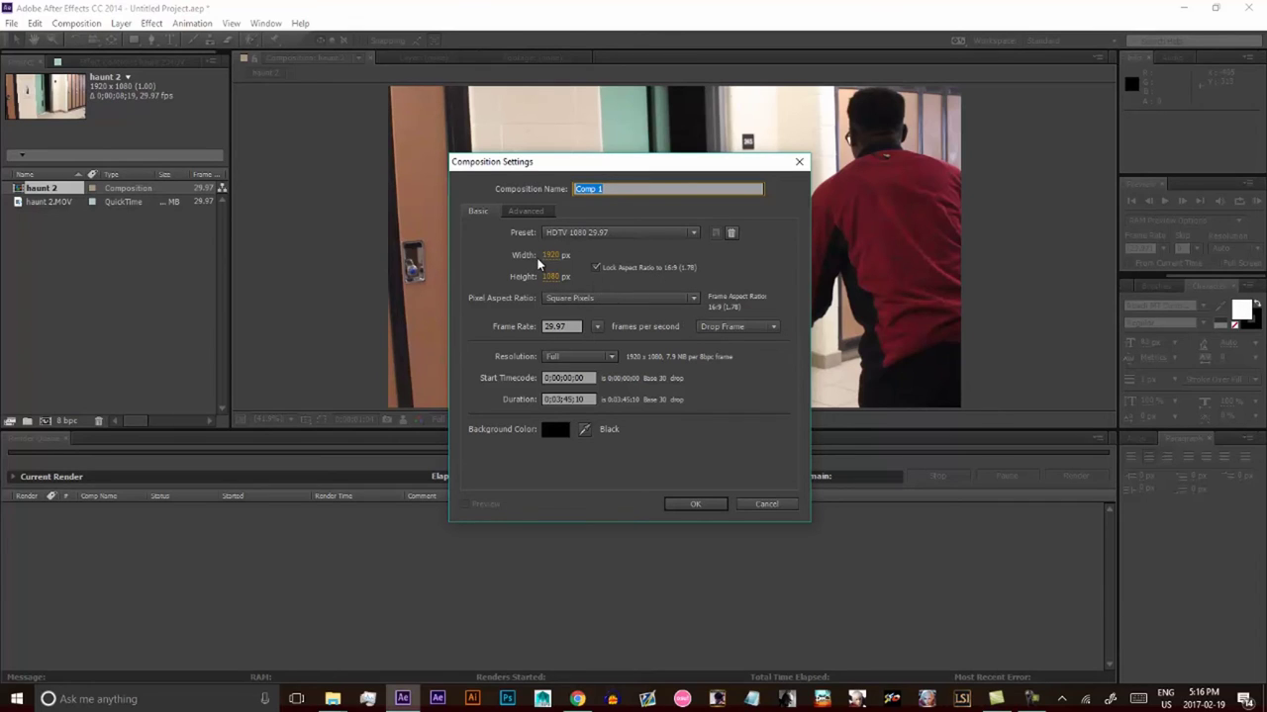
pyautogui.click(596, 267)
pyautogui.click(550, 254)
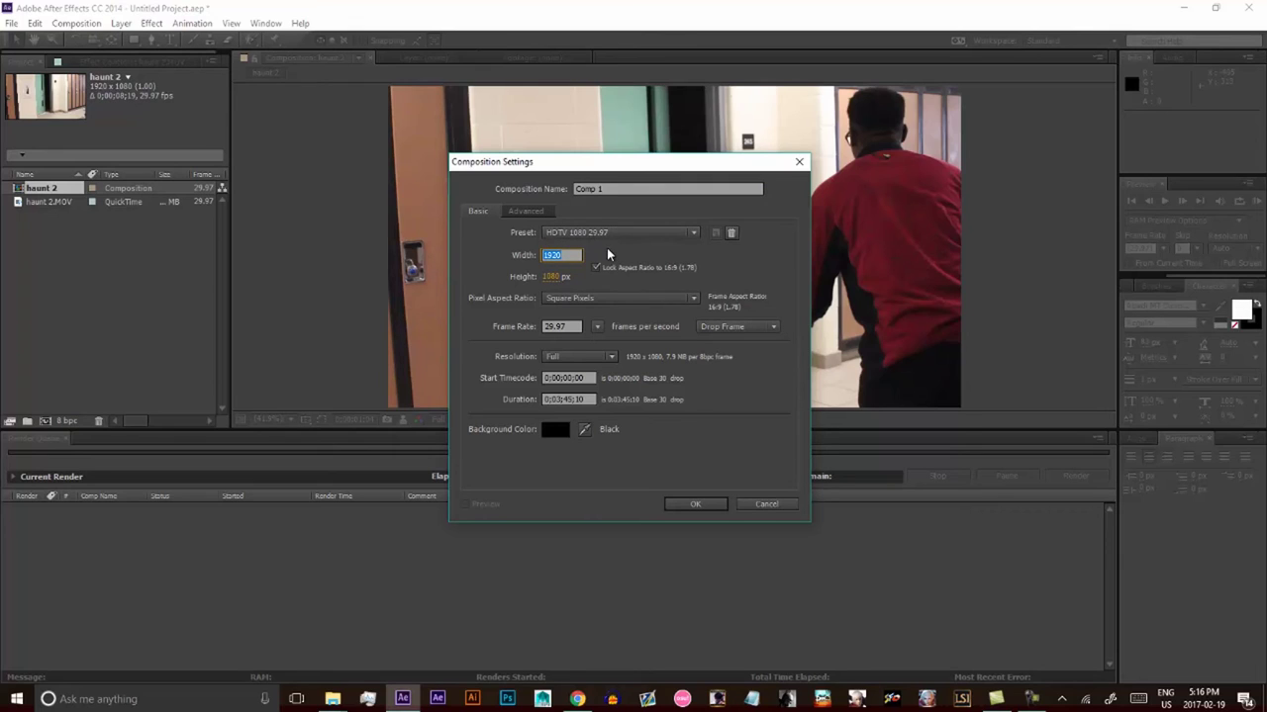
pyautogui.click(596, 263)
pyautogui.write('1280')
# - Try a composition width of 2124 px with the aspect ratio unlocked, and restore the 1280 px width with the ratio locked
pyautogui.click(596, 267)
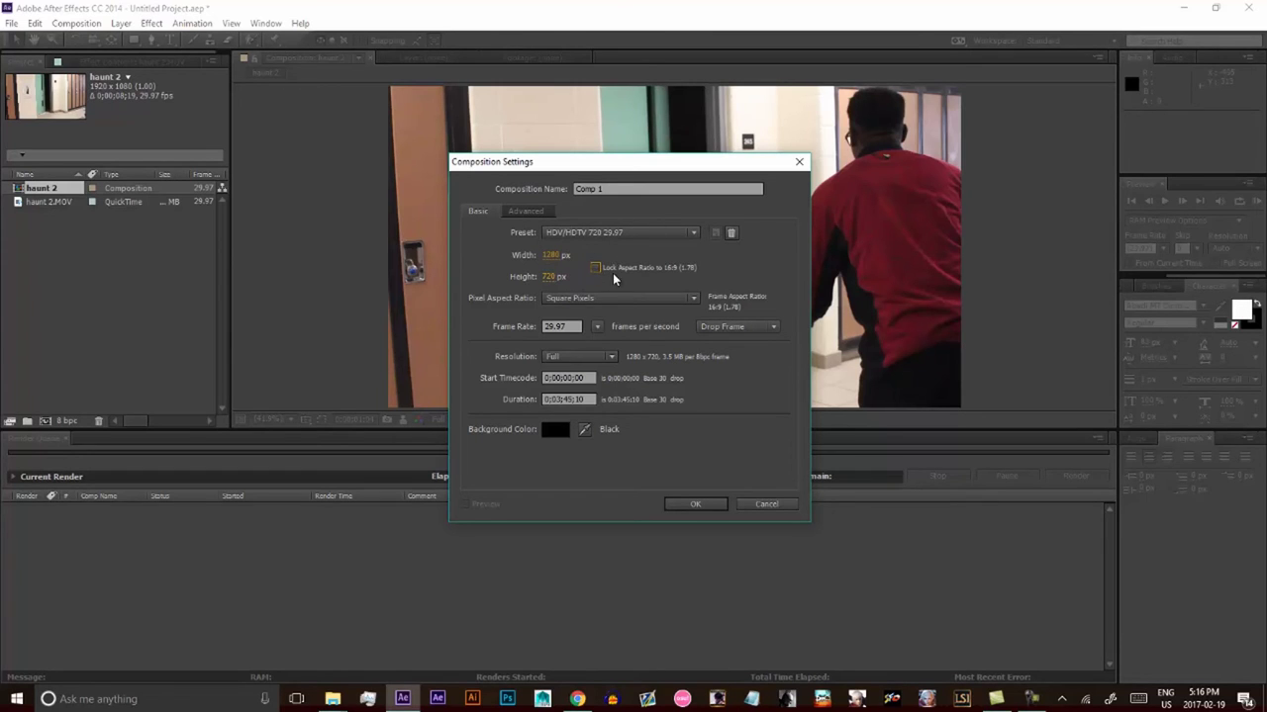
pyautogui.click(595, 268)
pyautogui.click(596, 268)
pyautogui.click(560, 256)
pyautogui.write('2124')
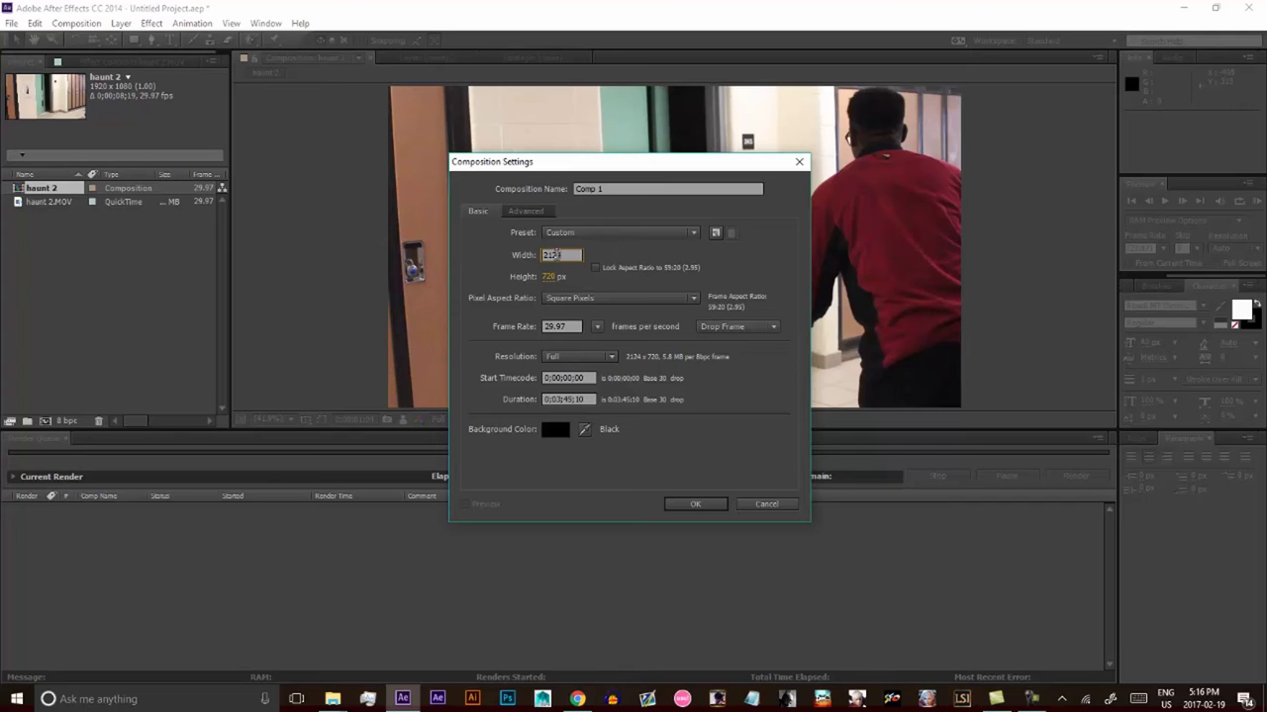
pyautogui.hotkey('ctrl', 'a')
pyautogui.write('1280')
pyautogui.click(597, 268)
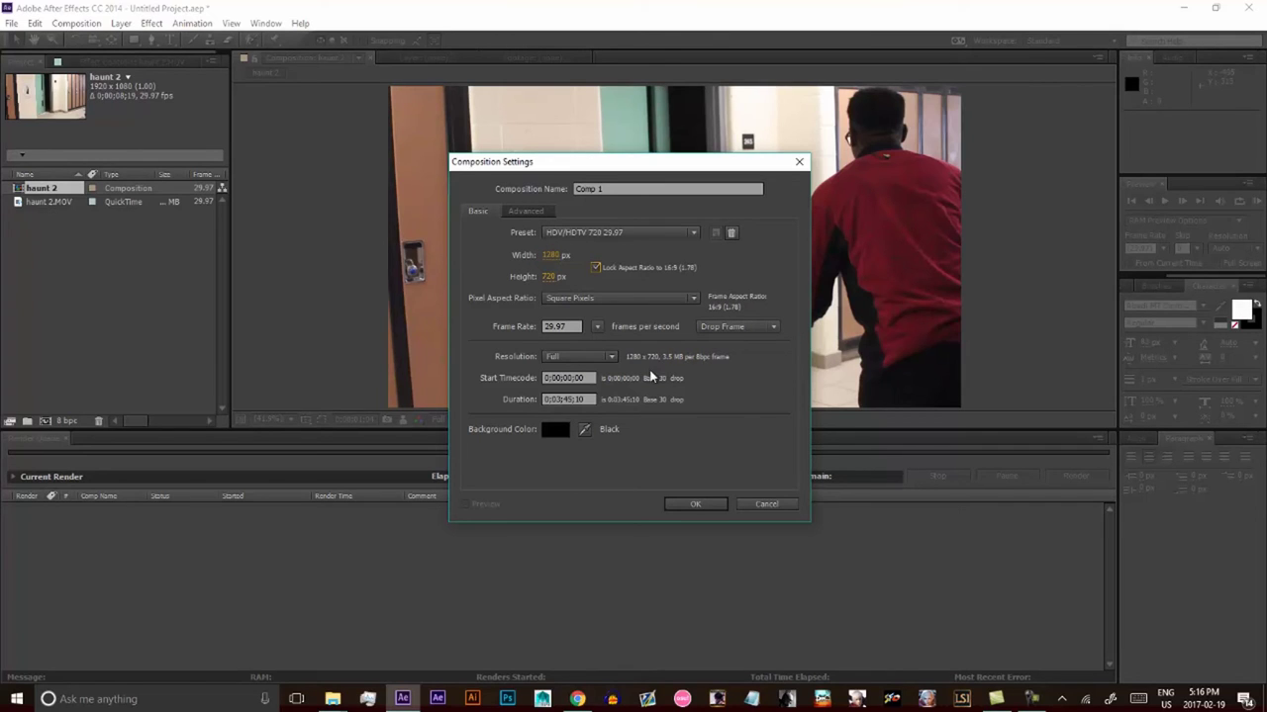
# - Keep the start timecode 0;00;00;00, duration 0;03;45;10 and frame rate 29.97, and create the composition
pyautogui.click(559, 398)
pyautogui.click(560, 379)
pyautogui.click(557, 394)
pyautogui.click(572, 318)
pyautogui.click(579, 325)
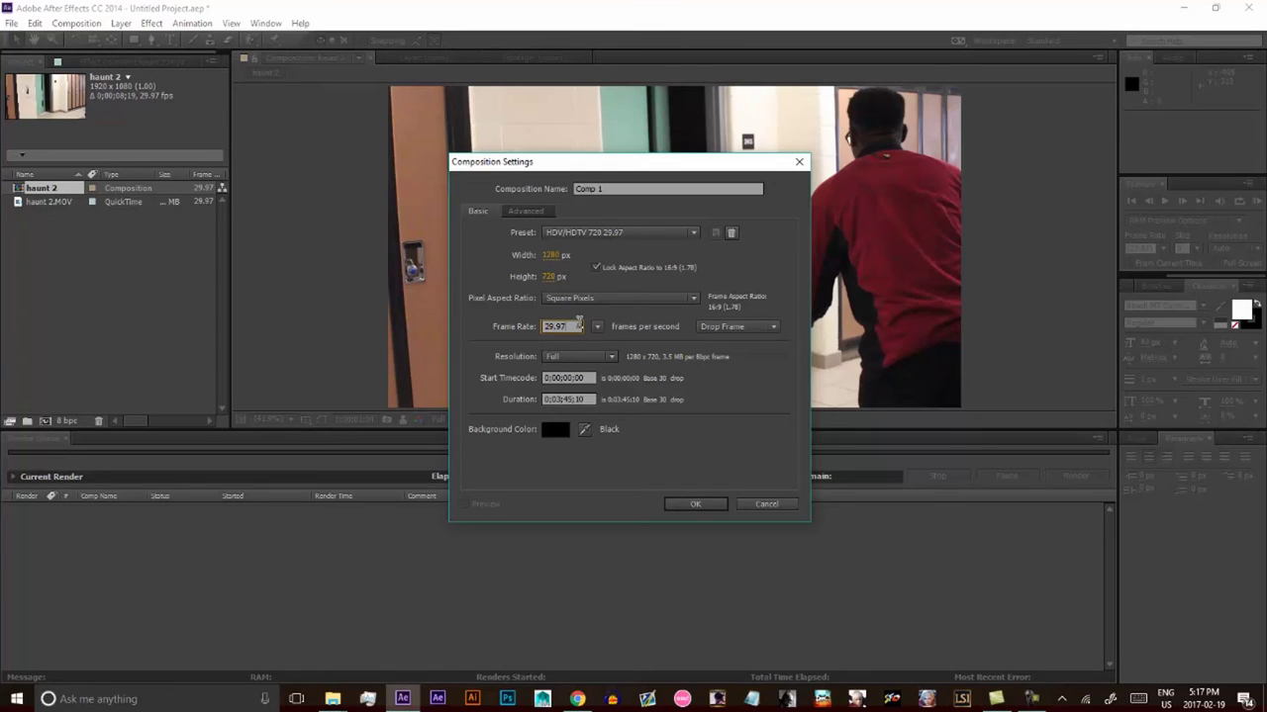
pyautogui.click(672, 510)
pyautogui.click(672, 512)
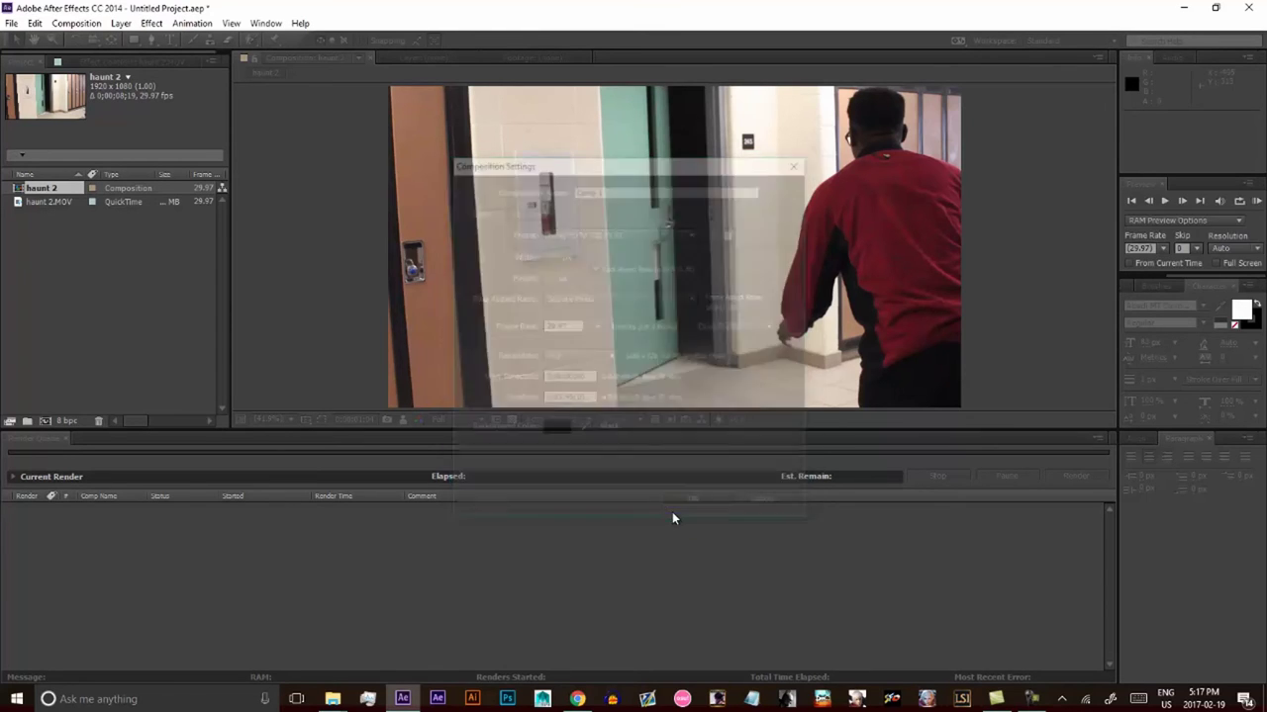
pyautogui.click(76, 22)
pyautogui.click(147, 42)
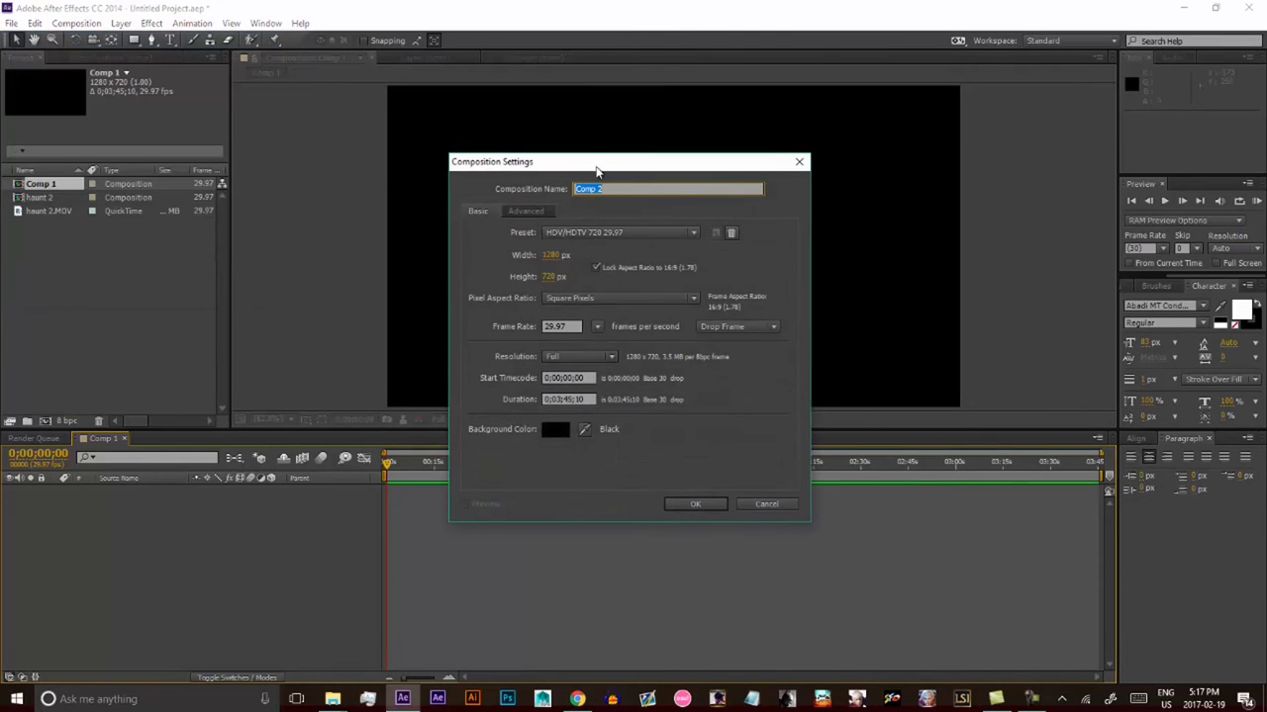
pyautogui.write('2121')
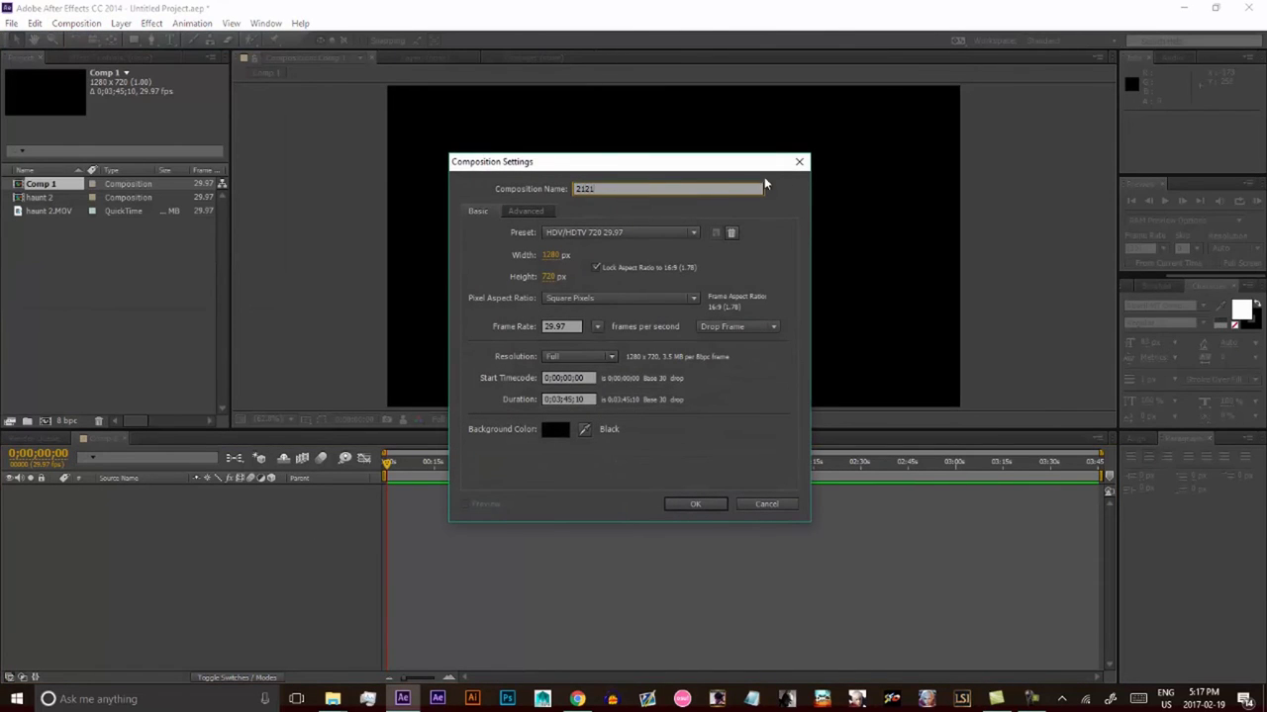
pyautogui.click(799, 162)
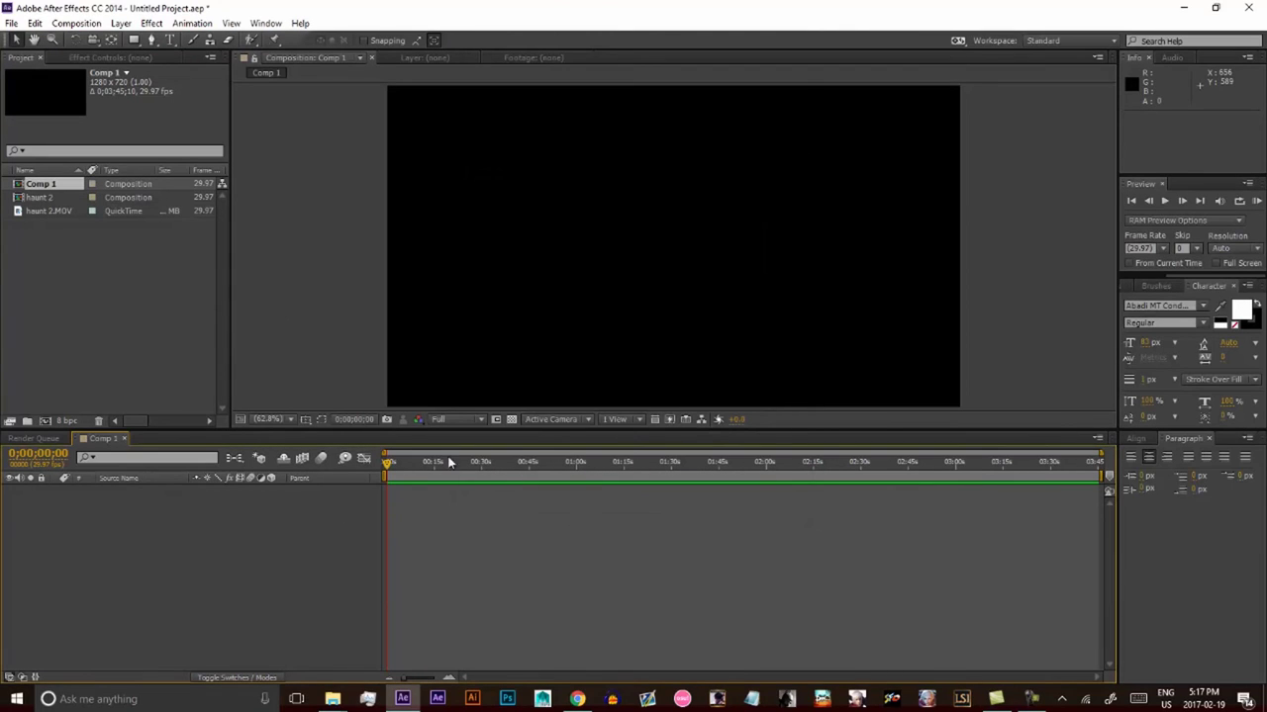
# - Add the haunt 2.MOV footage to the Comp 1 timeline as a layer
pyautogui.click(61, 213)
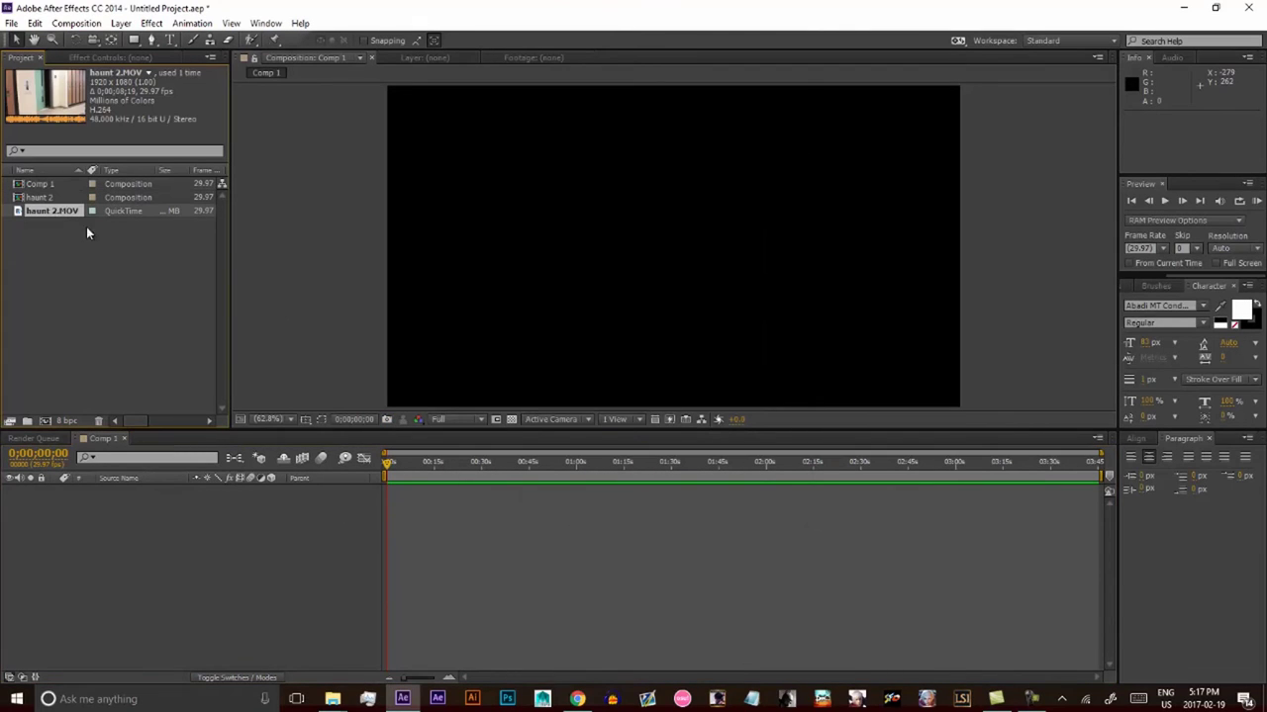
pyautogui.moveTo(46, 212); pyautogui.dragTo(459, 560)
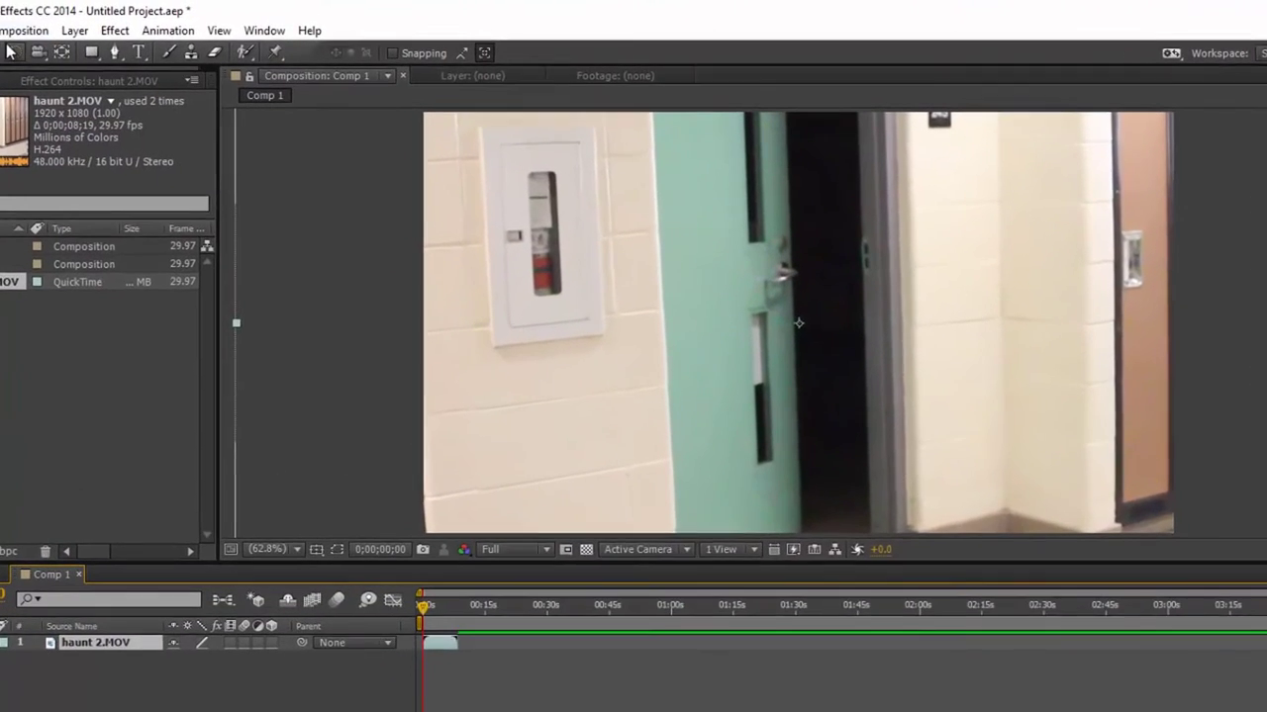
# - Set Comp 1's width to 1920 px with the aspect ratio locked to 16:9
pyautogui.click(76, 23)
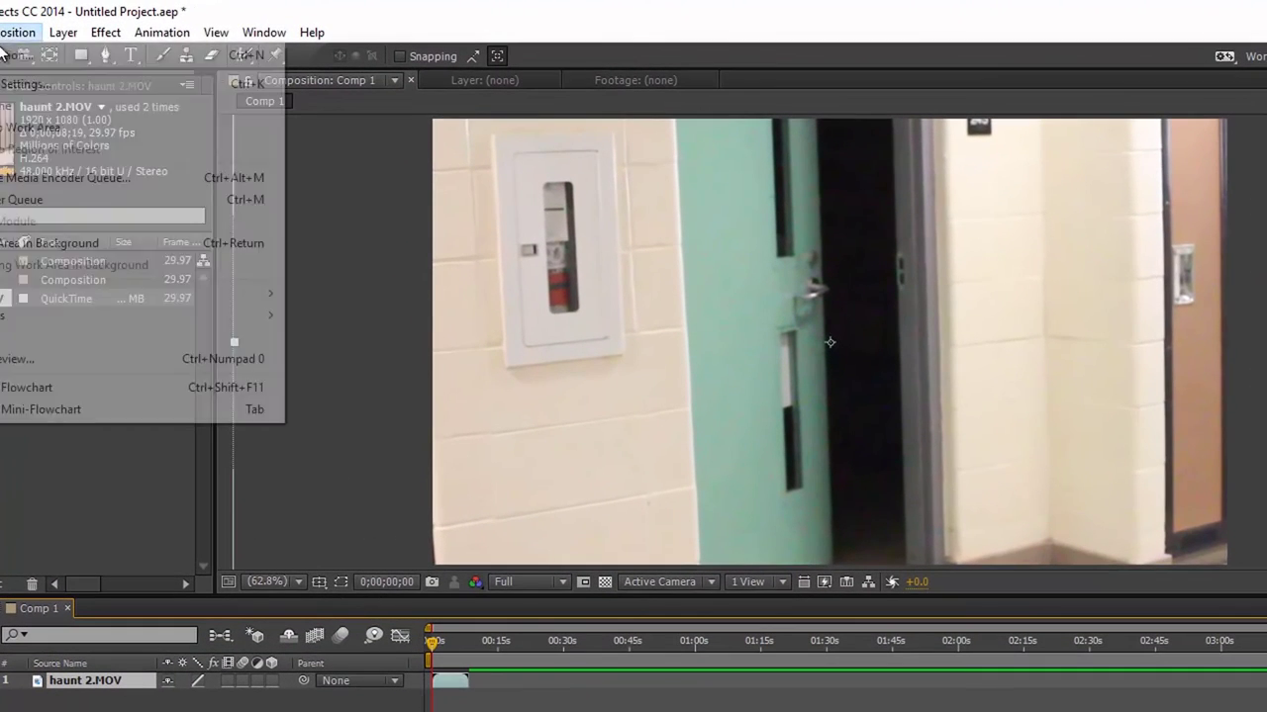
pyautogui.click(30, 84)
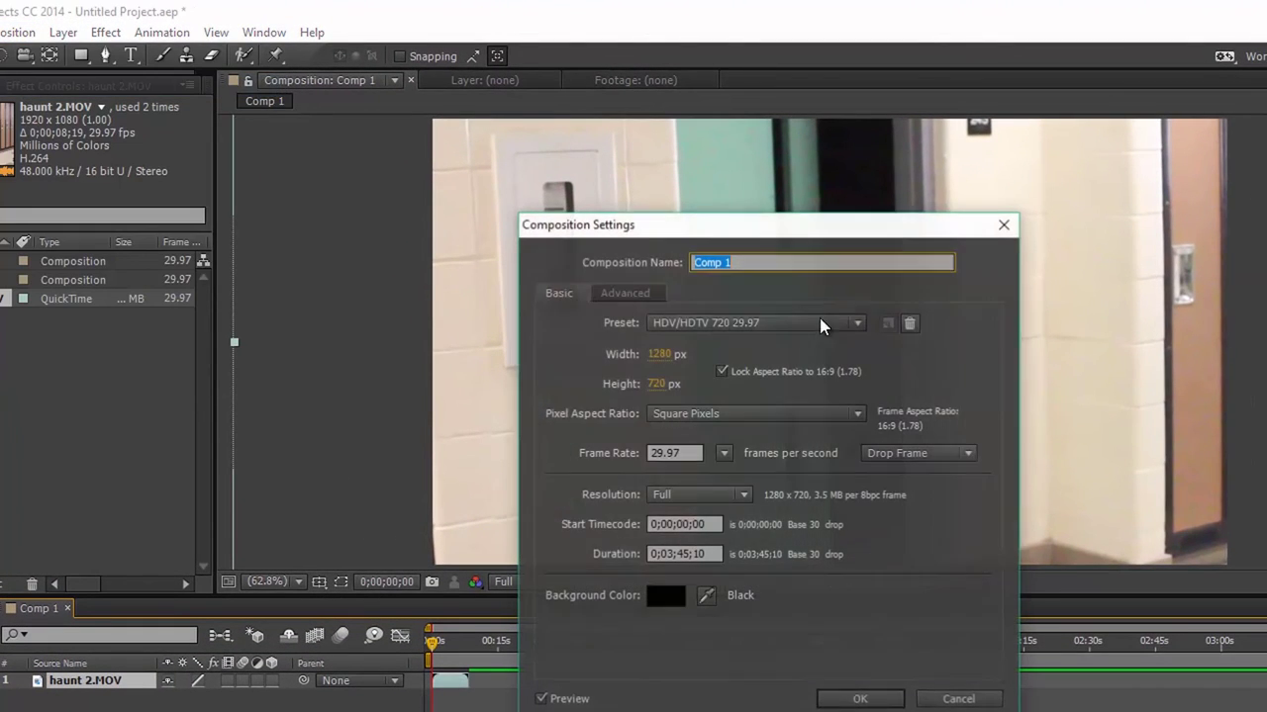
pyautogui.click(679, 355)
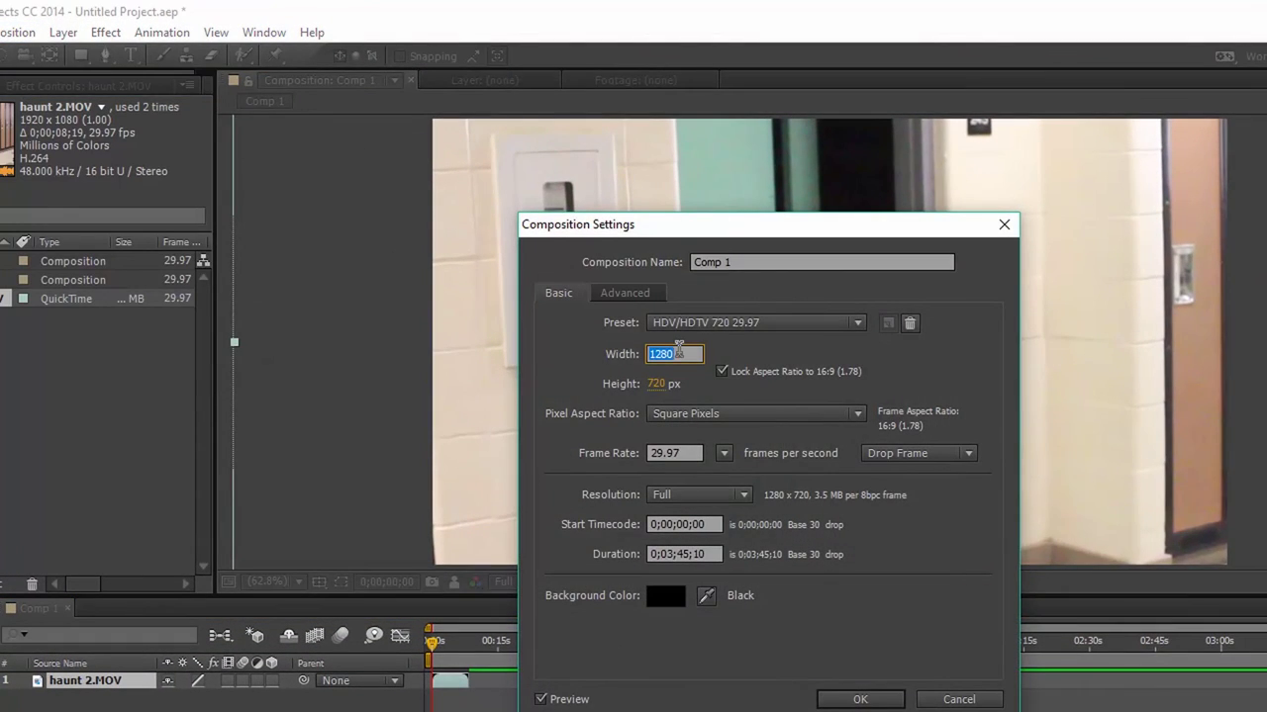
pyautogui.write('1920')
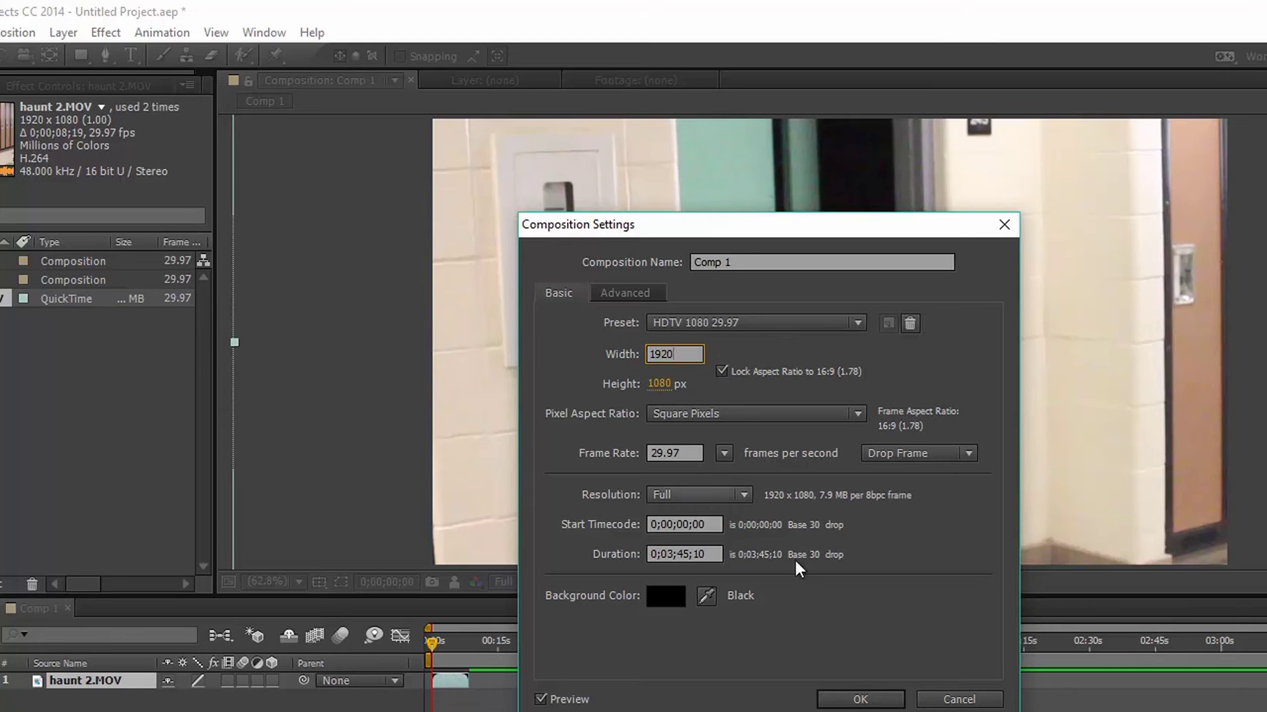
pyautogui.click(857, 697)
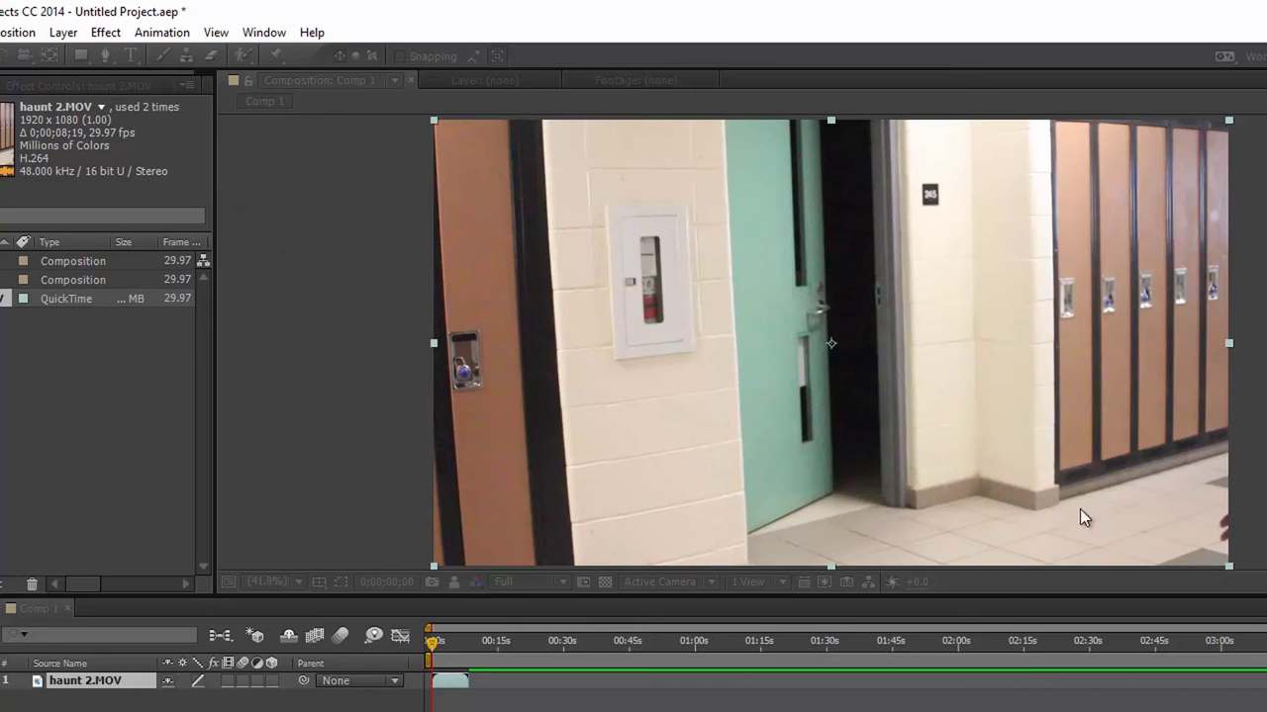
pyautogui.click(18, 33)
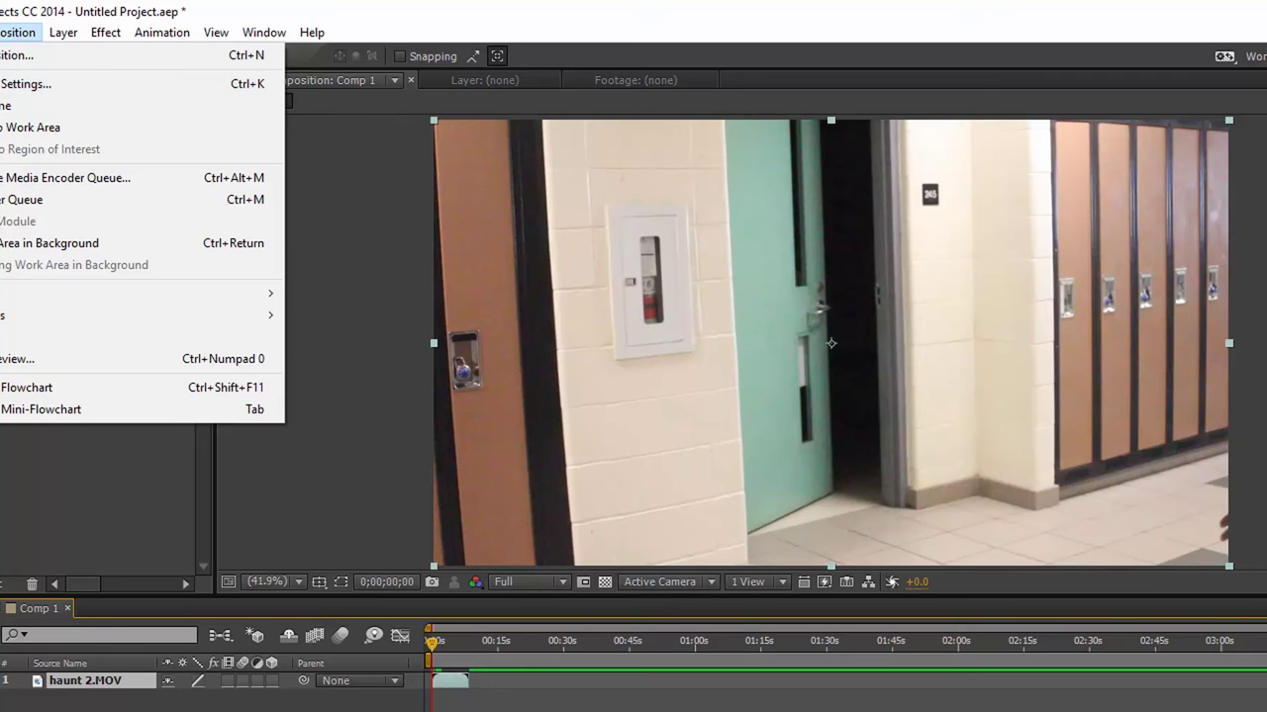
pyautogui.click(21, 86)
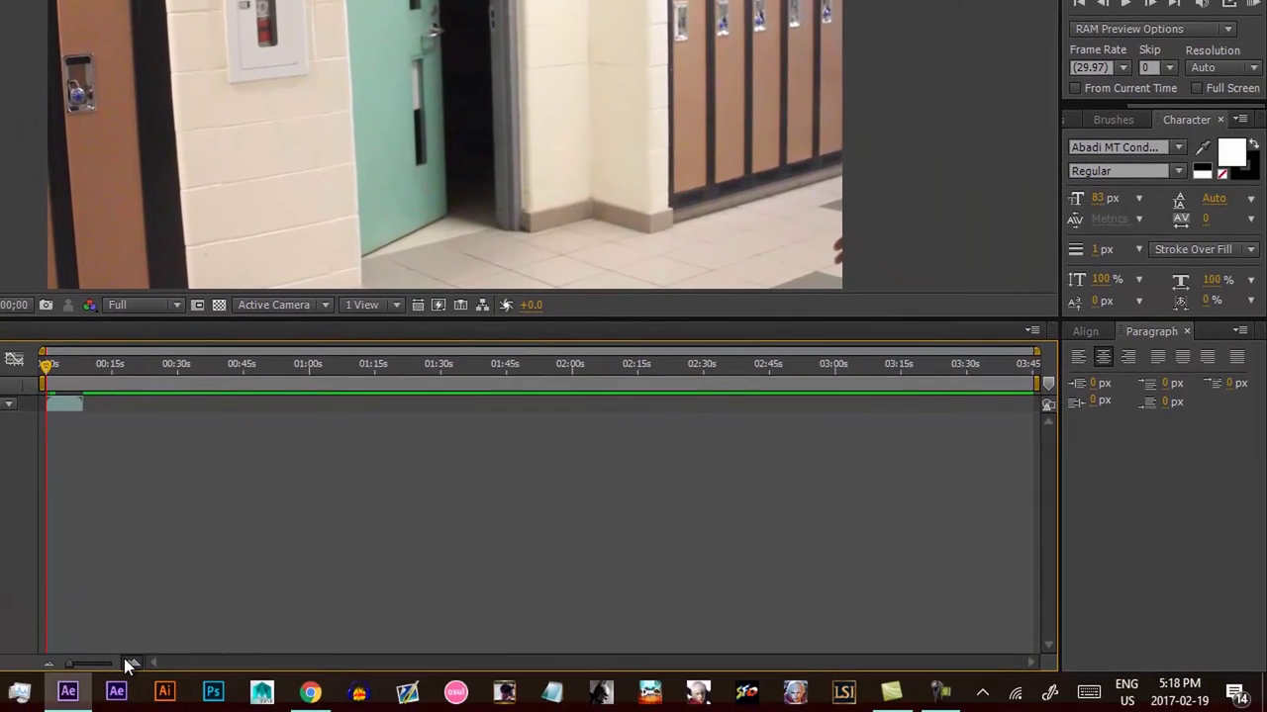
# - Zoom the timeline between frame level and a wider time range, and scrub the footage to 0;00;02;26
pyautogui.click(126, 662)
pyautogui.click(124, 662)
pyautogui.moveTo(117, 663); pyautogui.dragTo(214, 674)
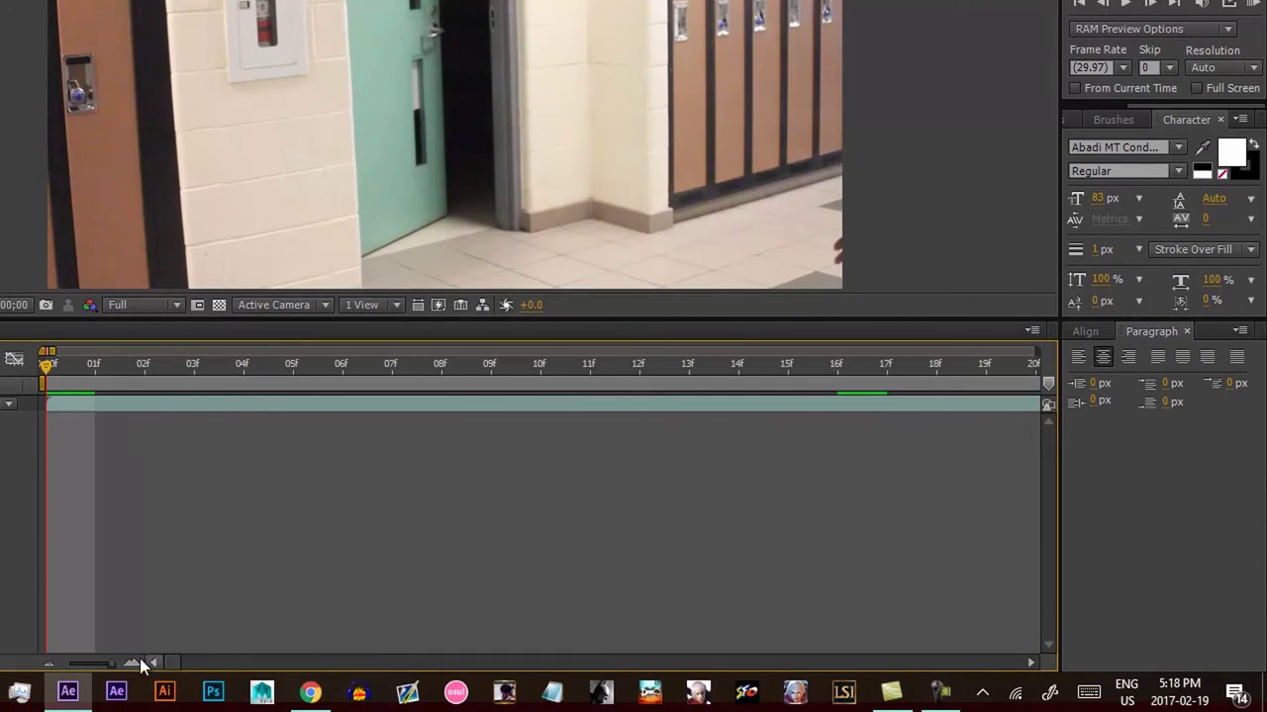
pyautogui.click(50, 662)
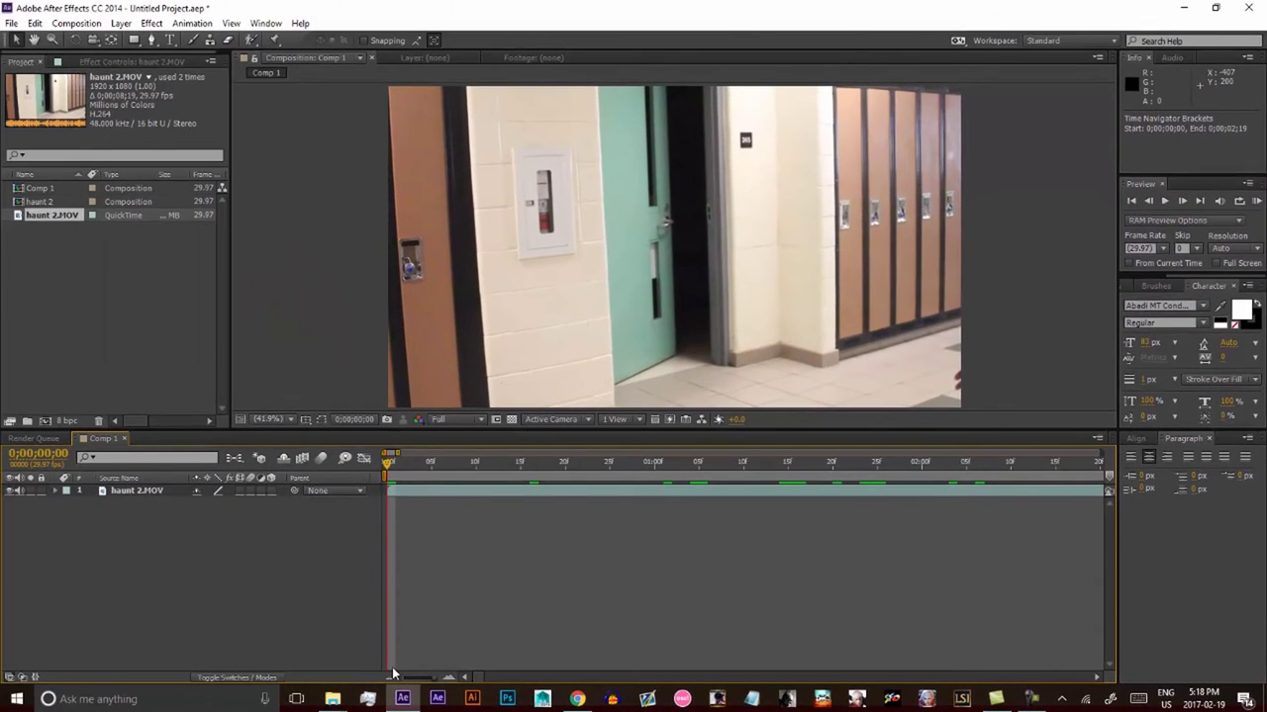
pyautogui.click(393, 680)
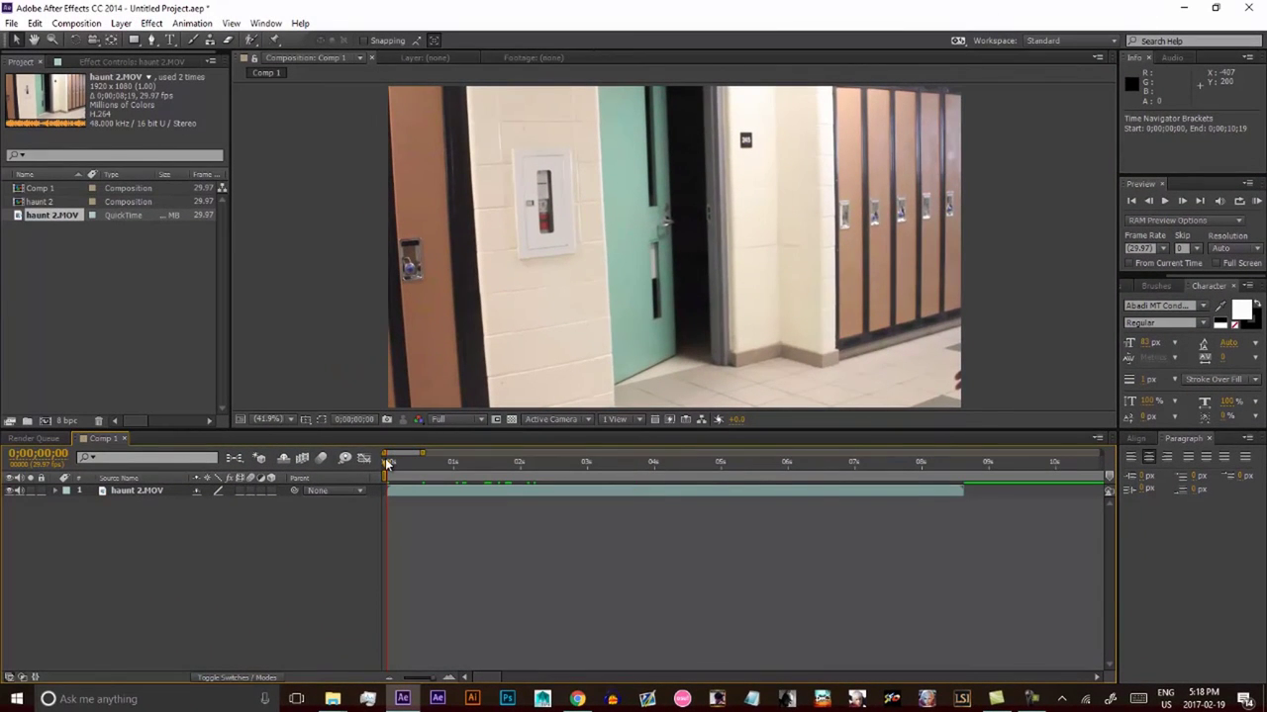
pyautogui.moveTo(389, 464); pyautogui.dragTo(580, 481)
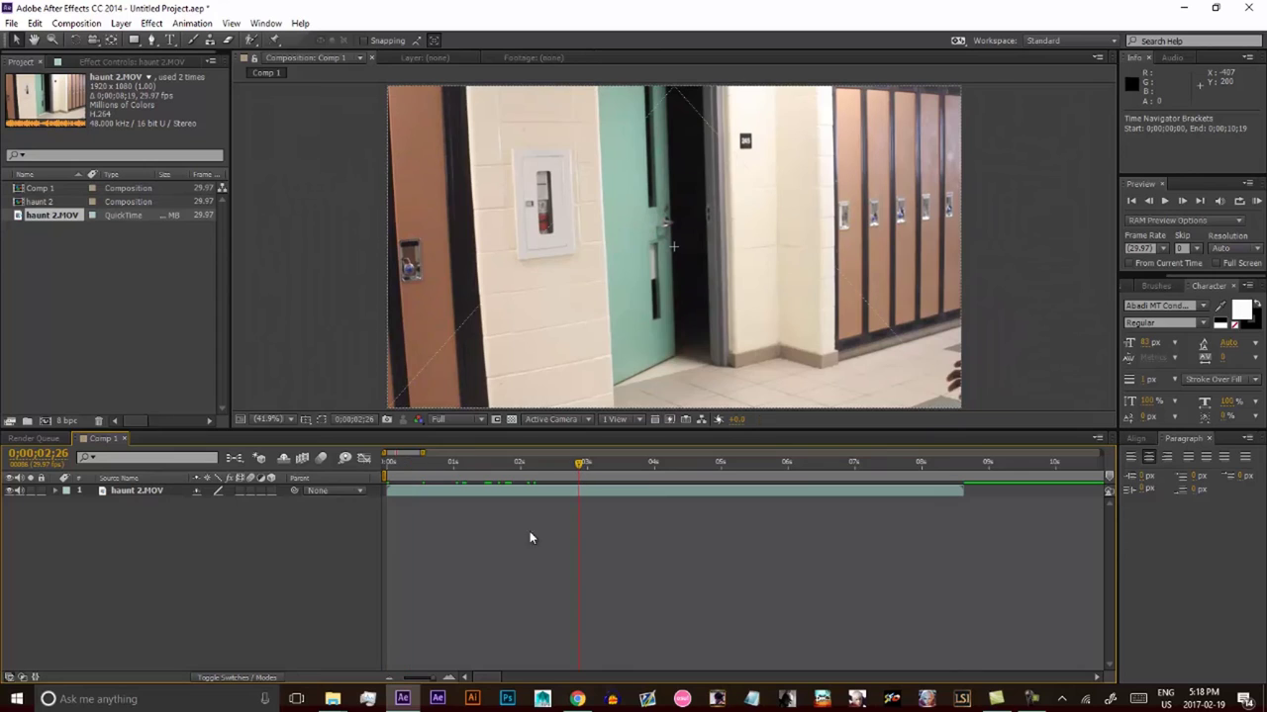
pyautogui.moveTo(429, 678); pyautogui.dragTo(421, 680)
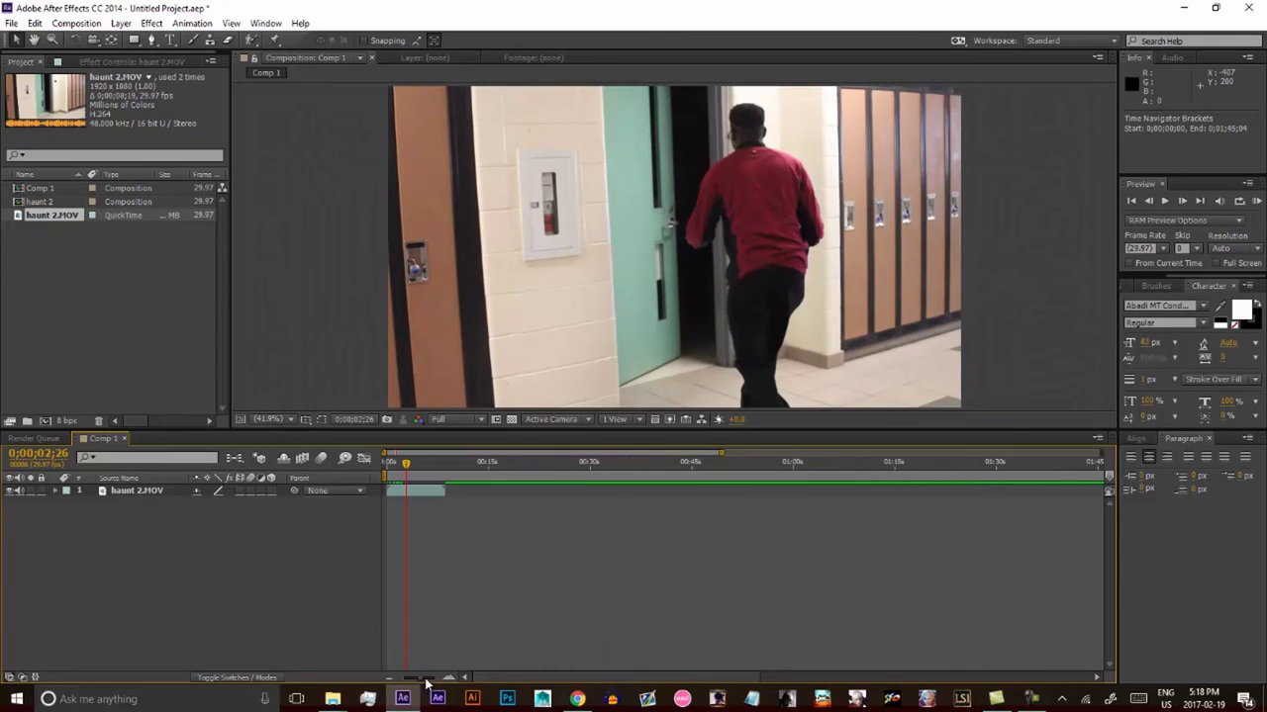
# - Move the haunt 2.MOV layer along the timeline so that it starts at about 0;00;23;11
pyautogui.moveTo(420, 492); pyautogui.dragTo(580, 509)
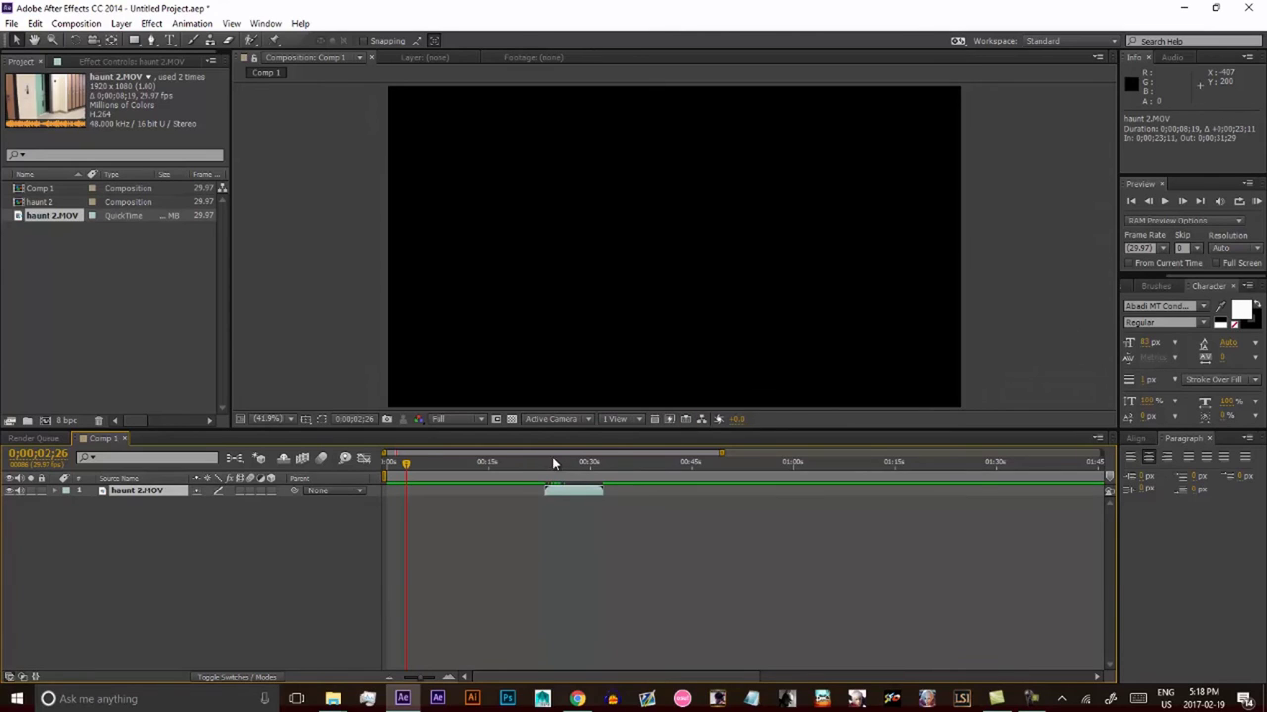
pyautogui.moveTo(552, 454); pyautogui.dragTo(539, 454)
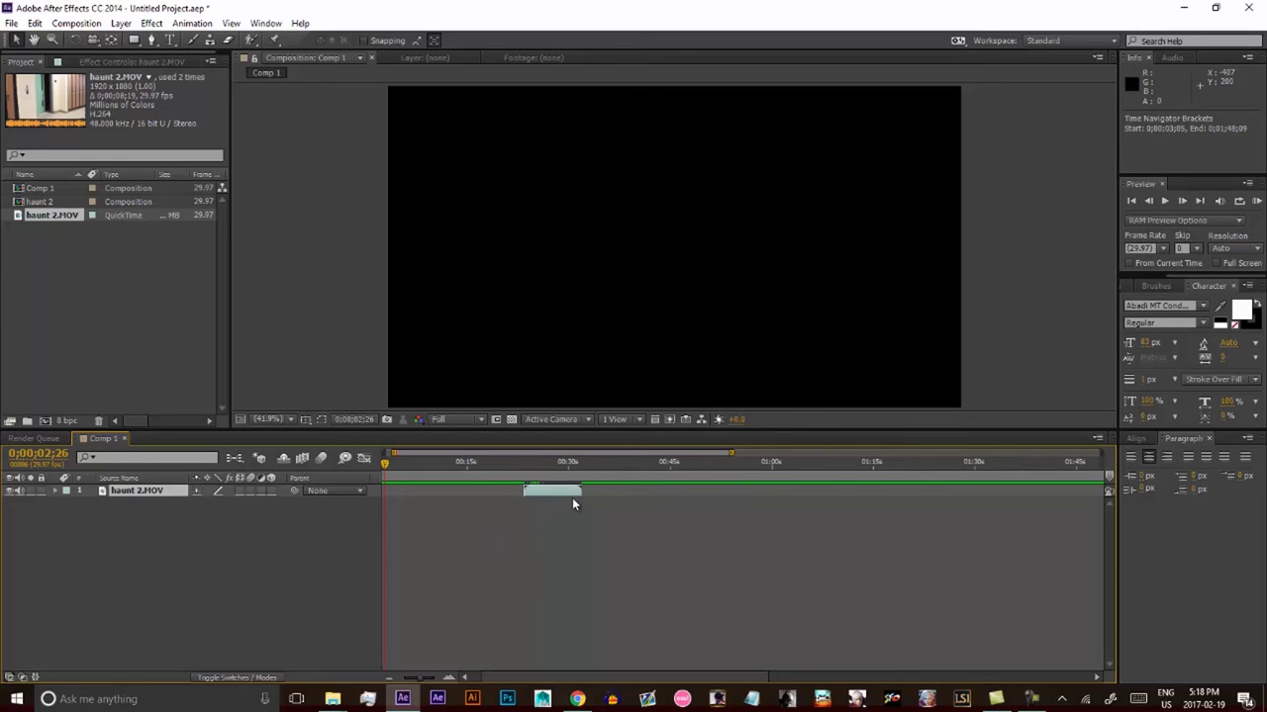
# - Set the work area from the haunt 2.MOV layer's in point at 0;00;23;11 to its out point at 0;00;31;29
pyautogui.press('i')
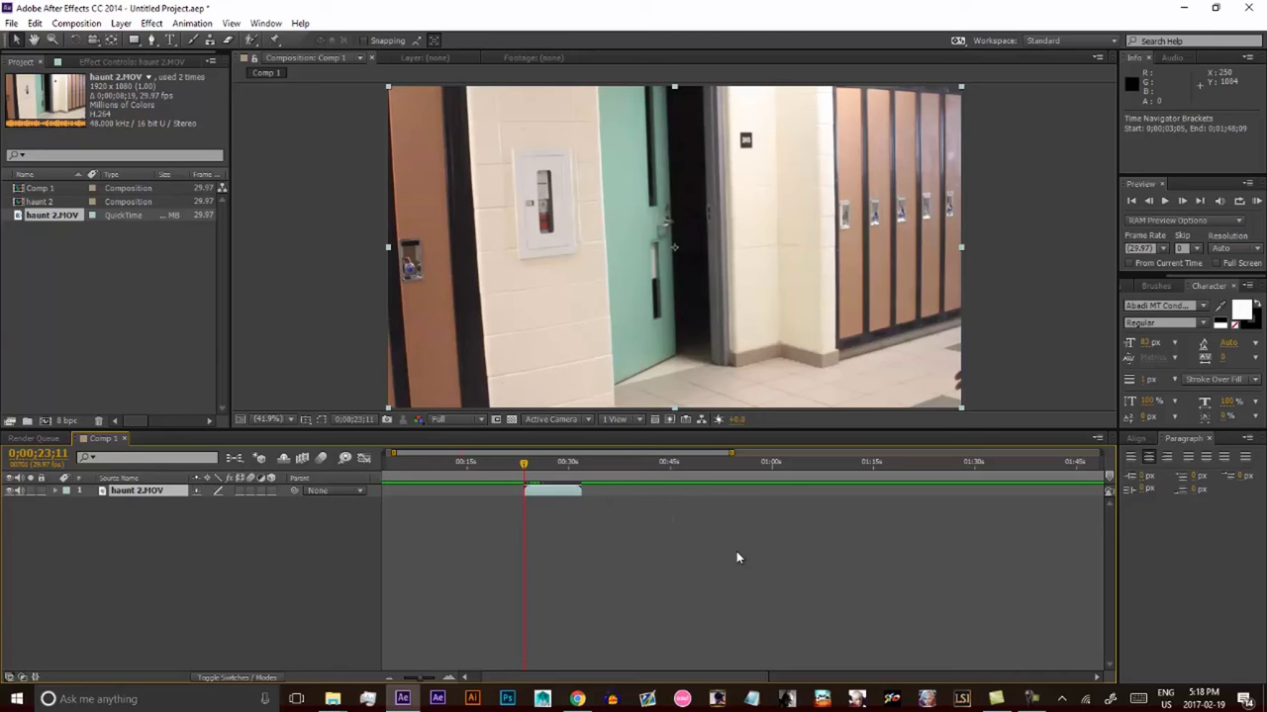
pyautogui.press('b')
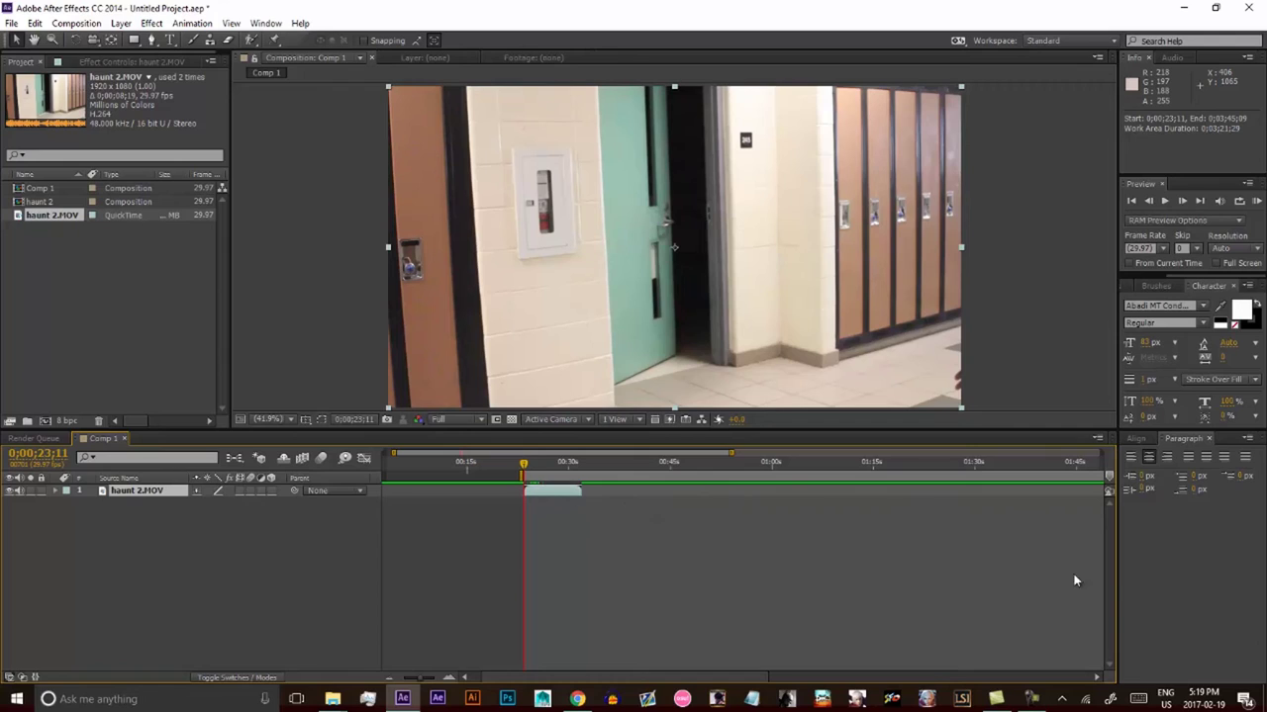
pyautogui.click(645, 465)
pyautogui.moveTo(645, 466); pyautogui.dragTo(708, 498)
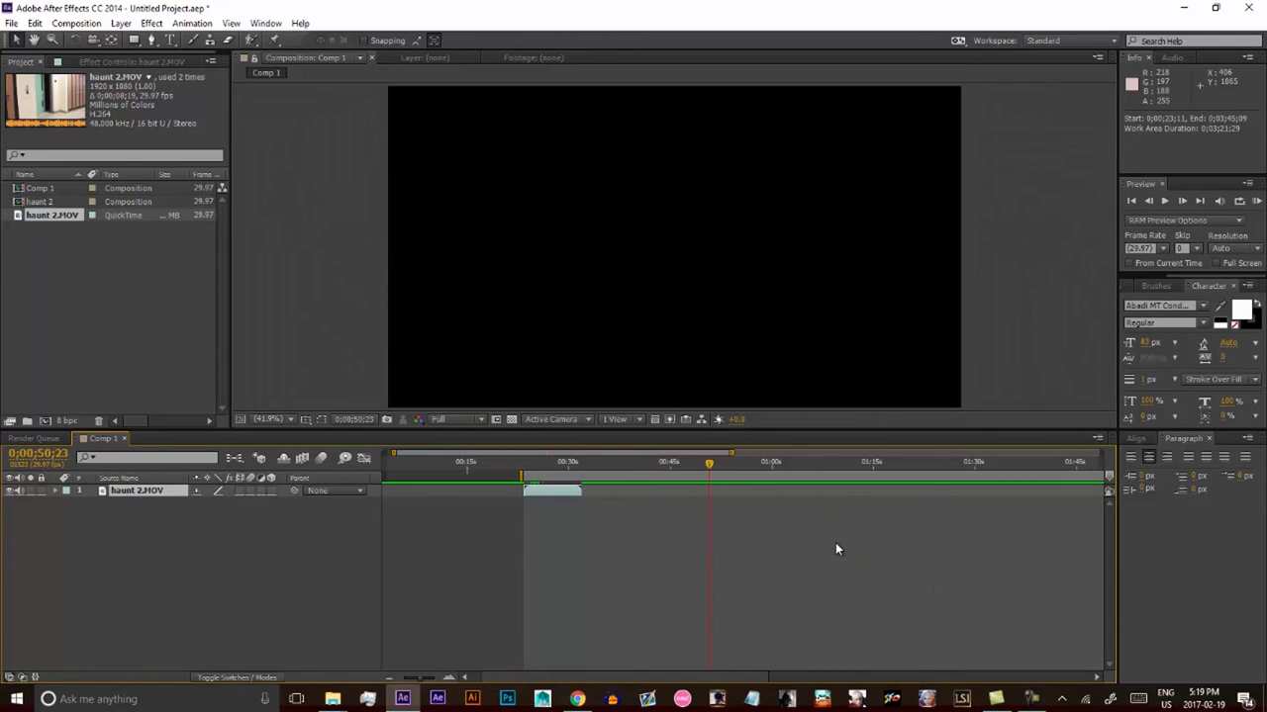
pyautogui.press('o')
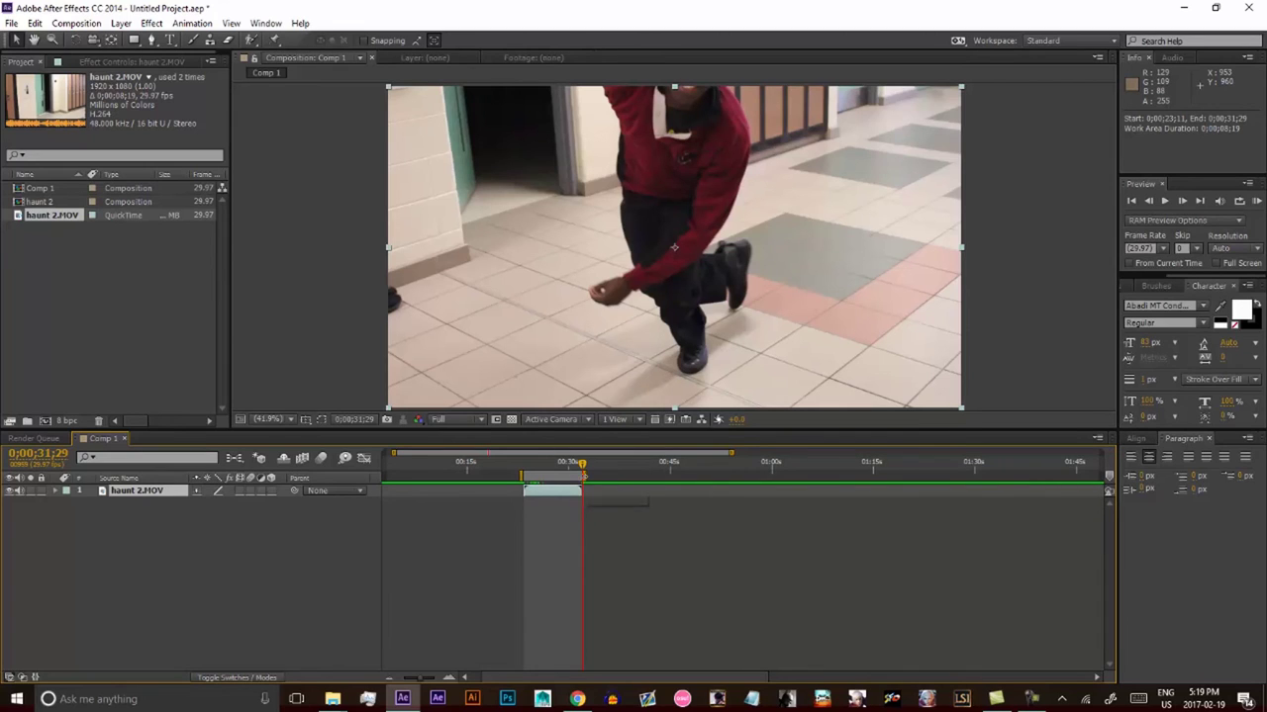
# - Trim Comp 1 to the work area and fit the whole trimmed duration in the timeline
pyautogui.moveTo(581, 465); pyautogui.dragTo(556, 473)
pyautogui.rightClick(563, 476)
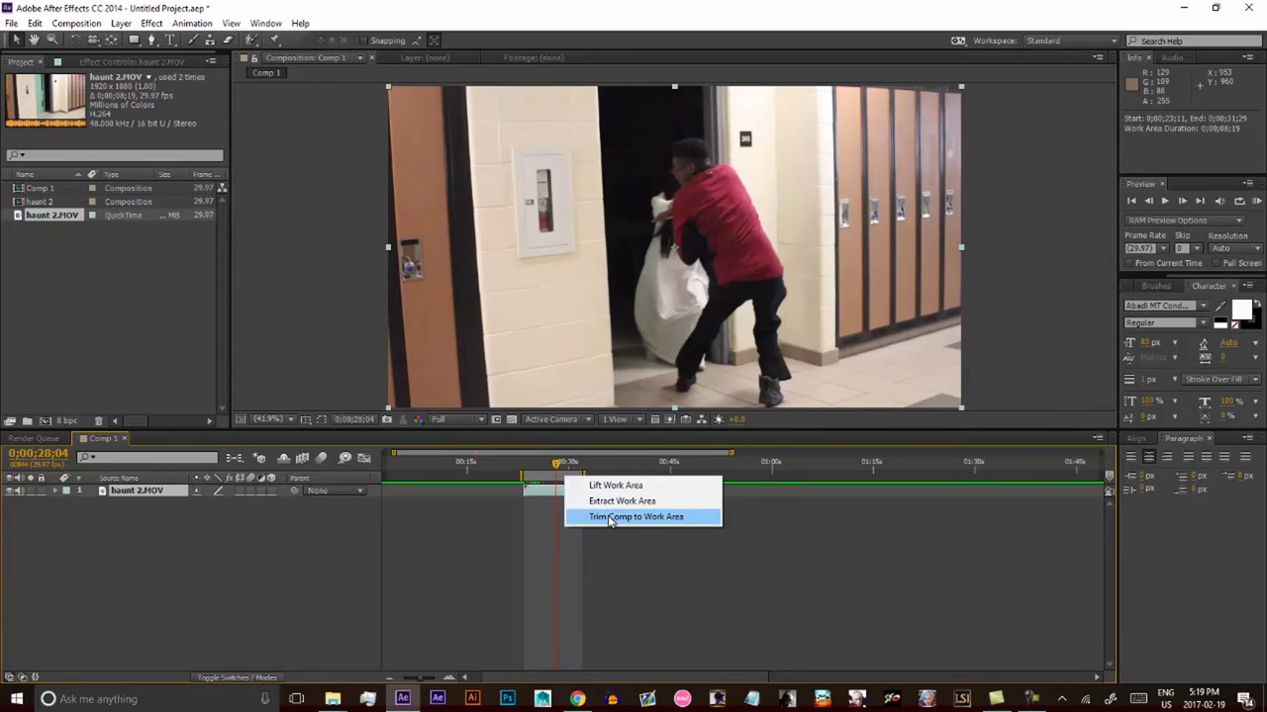
pyautogui.click(642, 519)
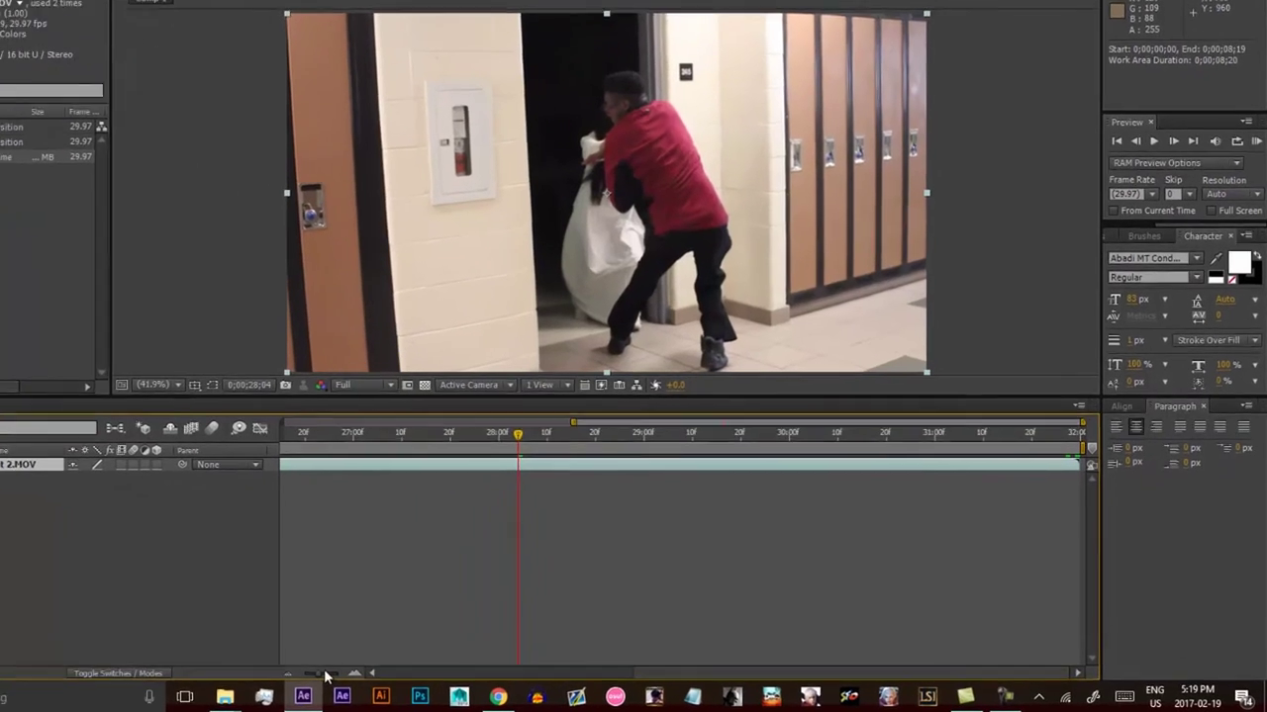
pyautogui.moveTo(326, 676); pyautogui.dragTo(301, 676)
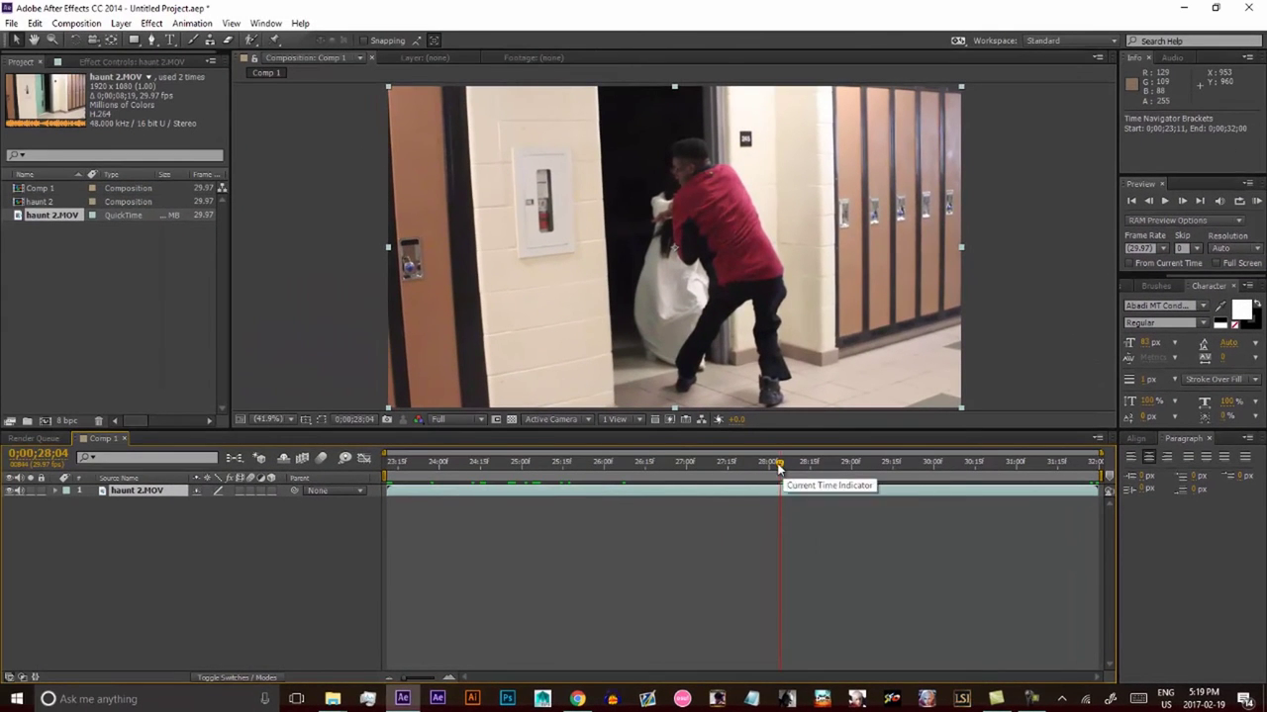
# - Scrub through the trimmed composition to 0;00;24;08 and leave the haunt 2.MOV layer selected
pyautogui.moveTo(780, 463); pyautogui.dragTo(783, 463)
pyautogui.moveTo(893, 482); pyautogui.dragTo(461, 461)
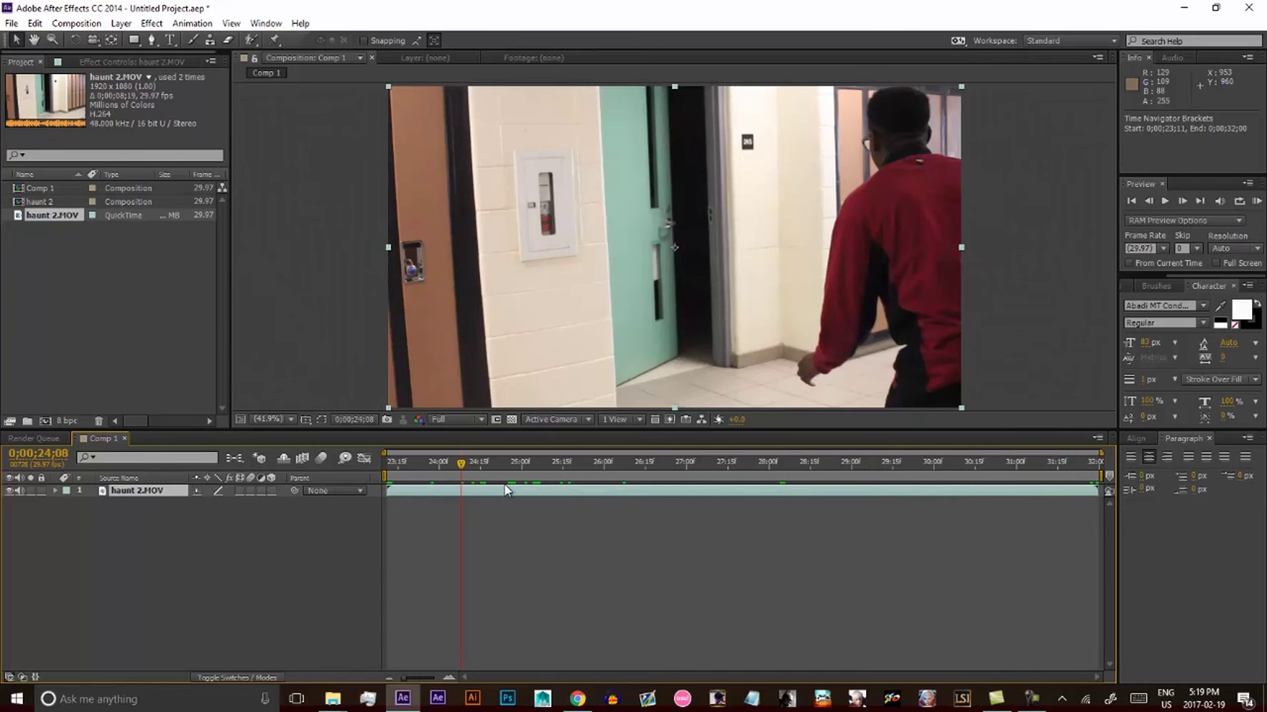
pyautogui.rightClick(487, 493)
pyautogui.click(427, 540)
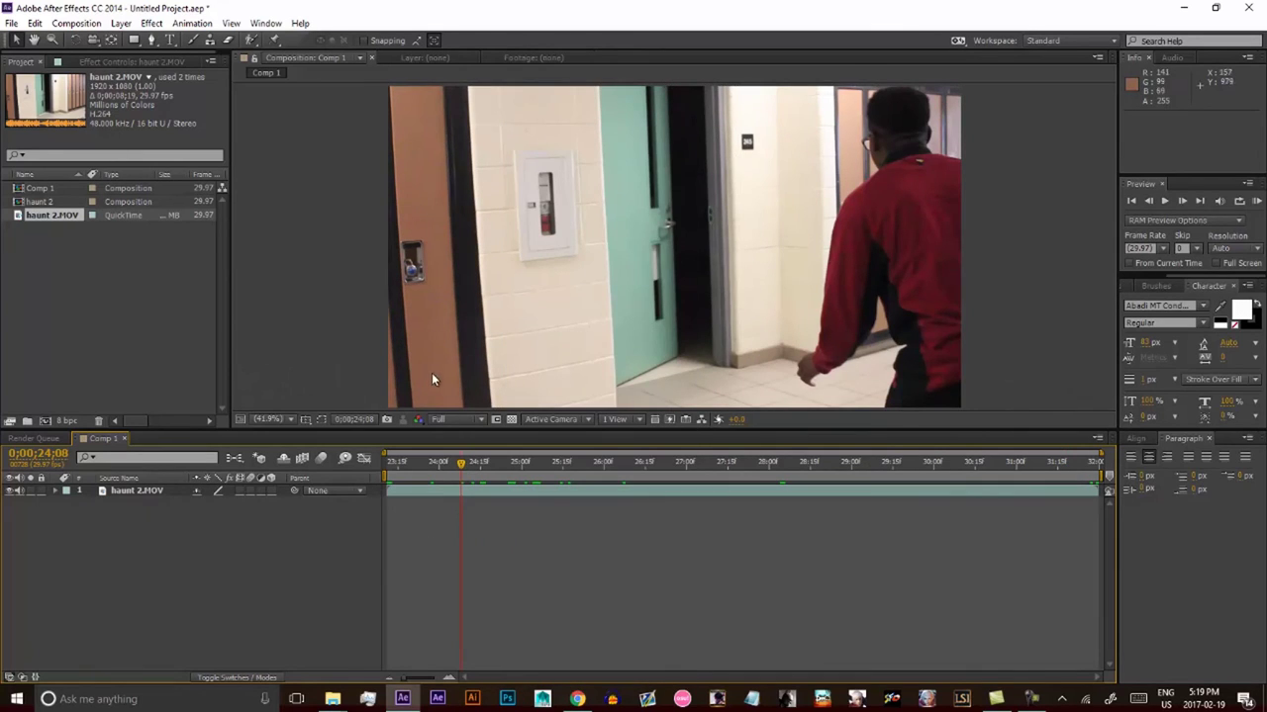
pyautogui.click(451, 492)
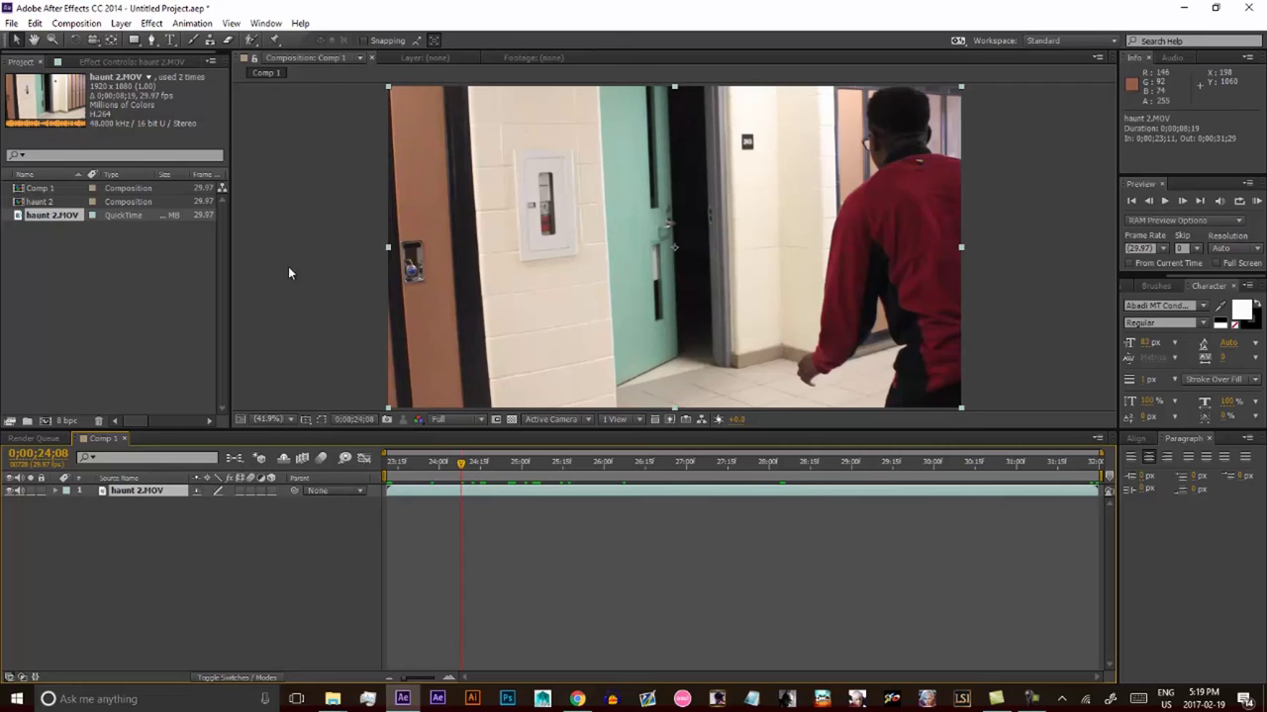
pyautogui.click(14, 25)
pyautogui.moveTo(208, 242)
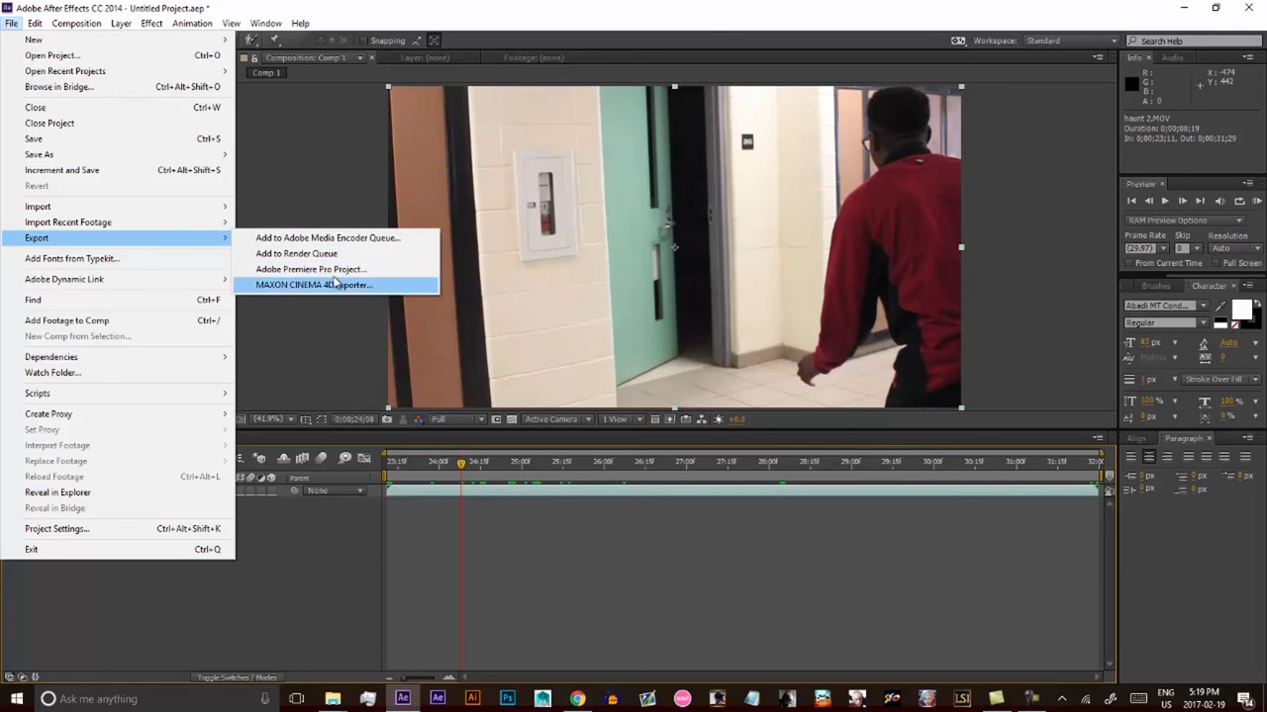
pyautogui.click(373, 155)
pyautogui.click(438, 489)
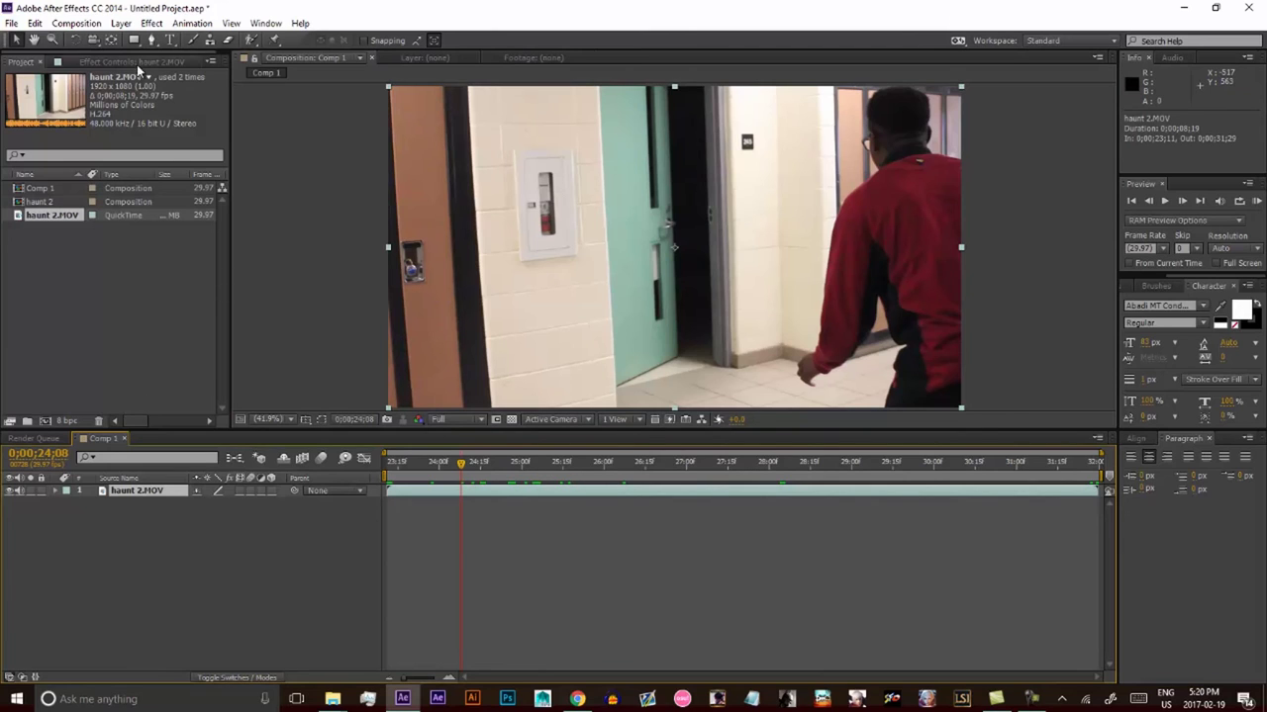
# - Add Comp 1 to the render queue
pyautogui.click(86, 24)
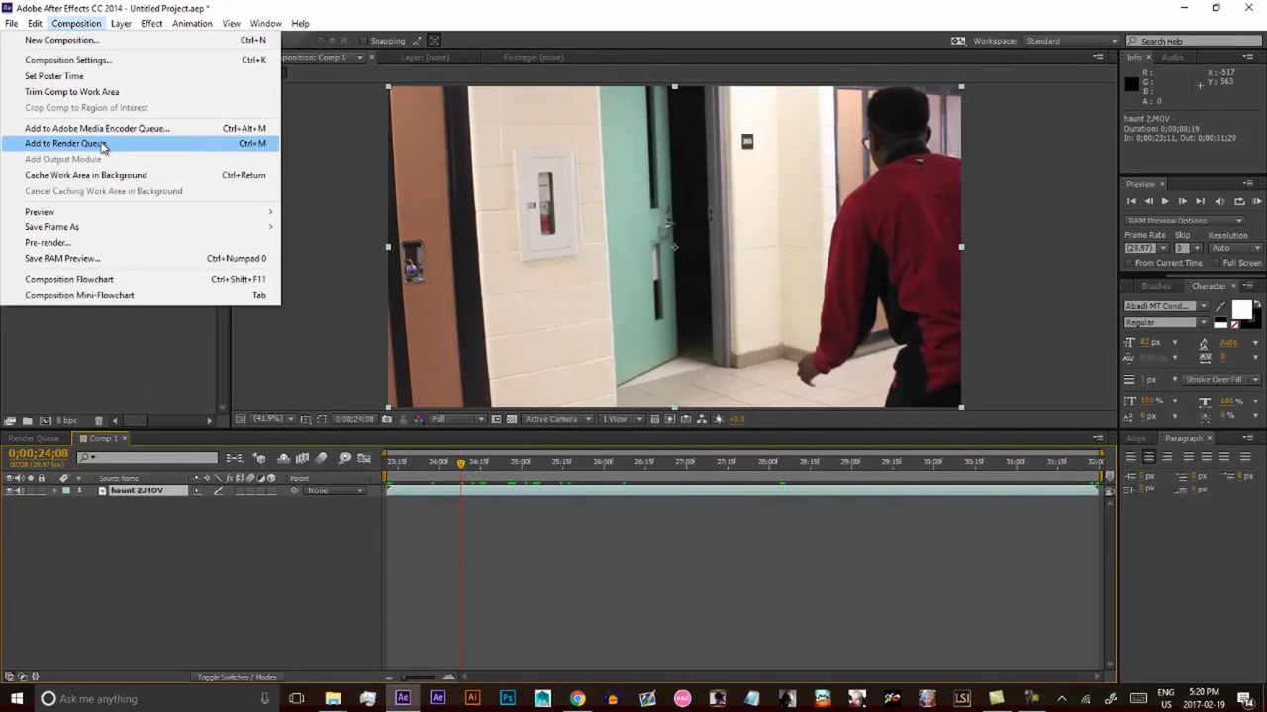
pyautogui.click(102, 144)
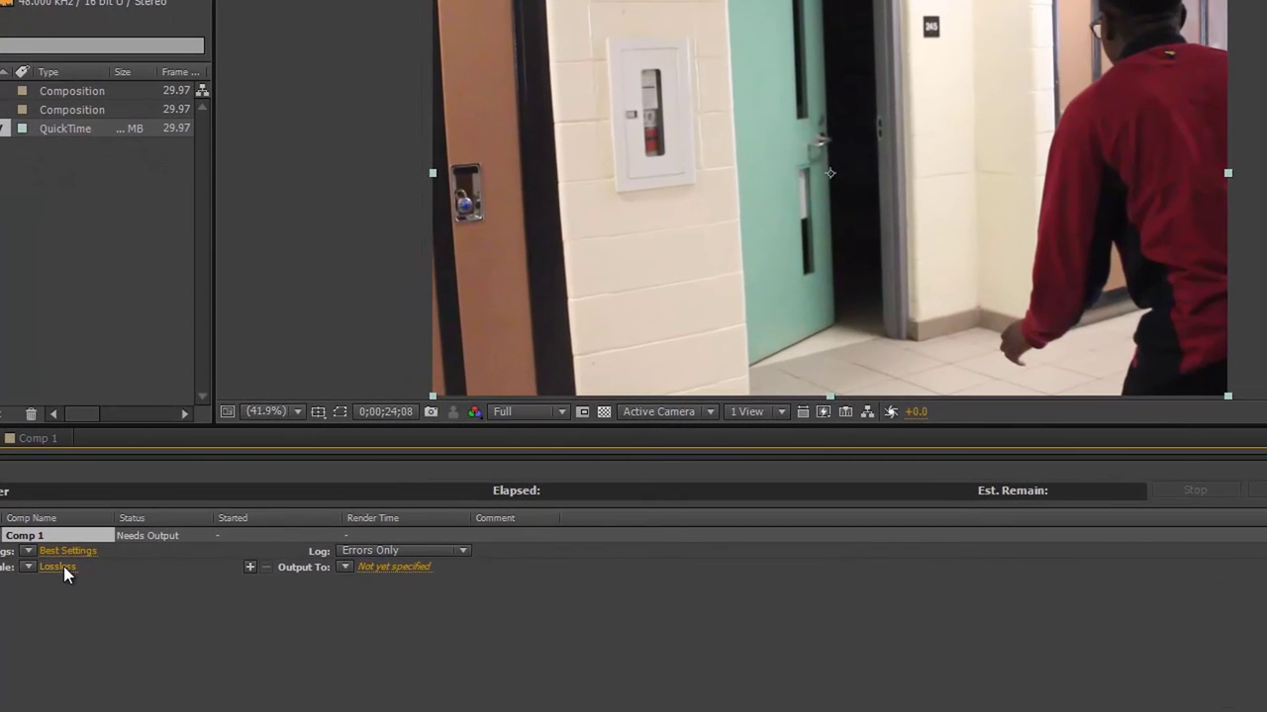
# - Set the output format to QuickTime in Comp 1's output module settings
pyautogui.click(64, 566)
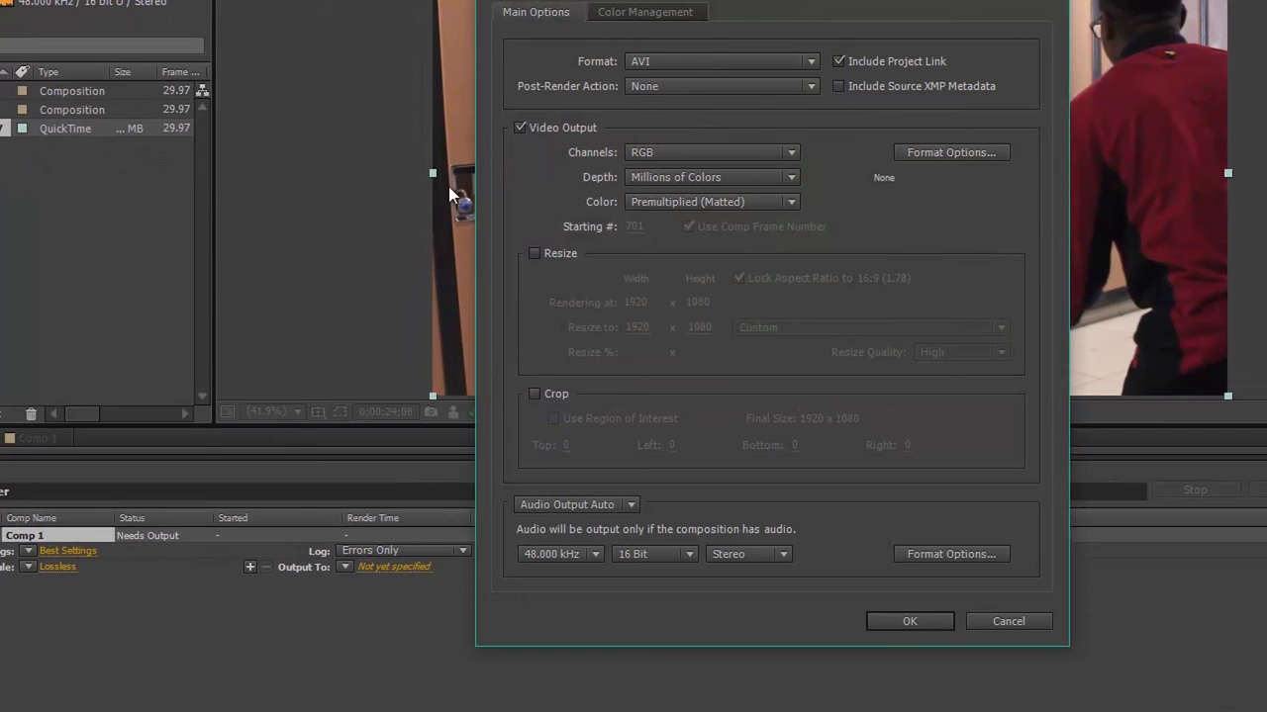
pyautogui.click(682, 64)
pyautogui.click(683, 63)
pyautogui.click(682, 63)
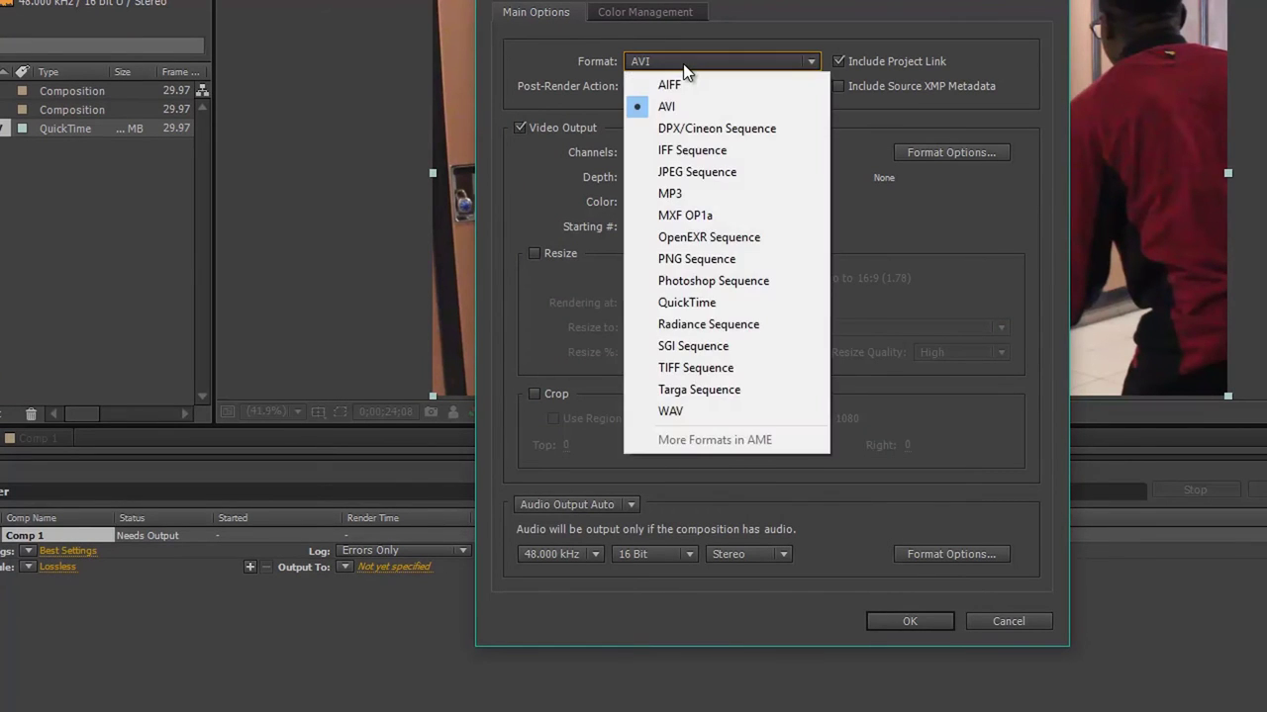
pyautogui.click(683, 63)
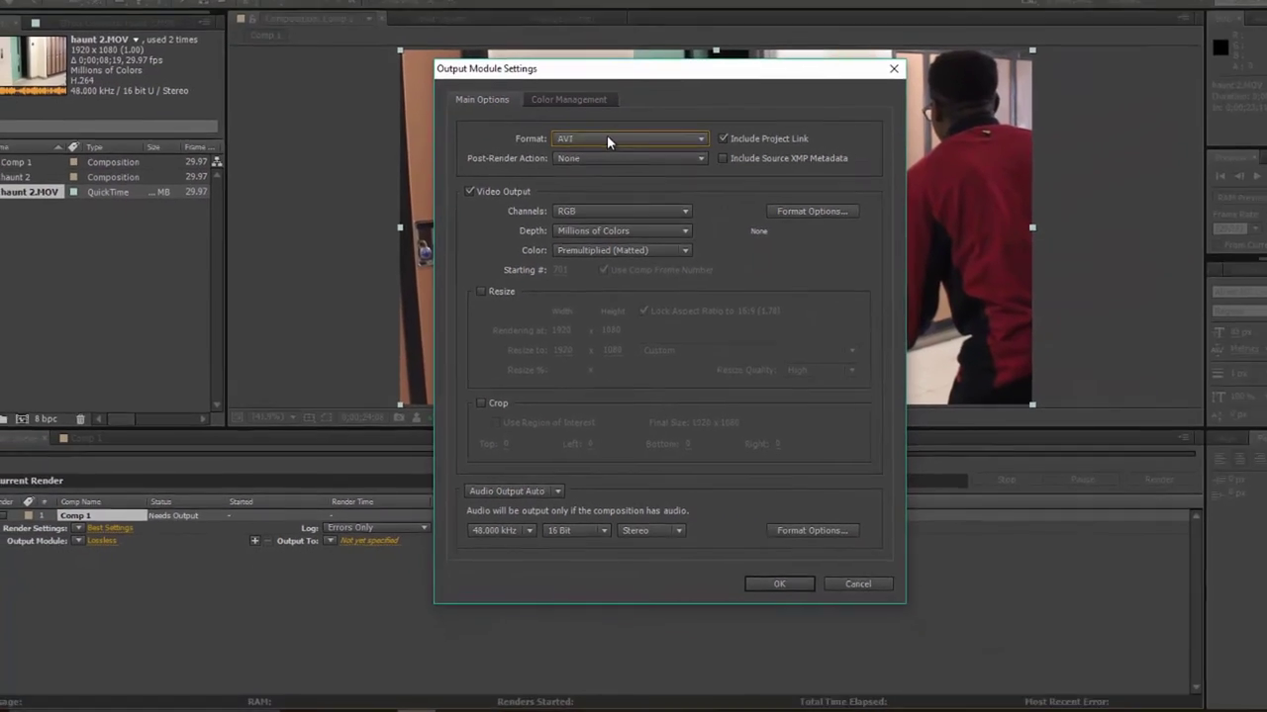
pyautogui.click(693, 61)
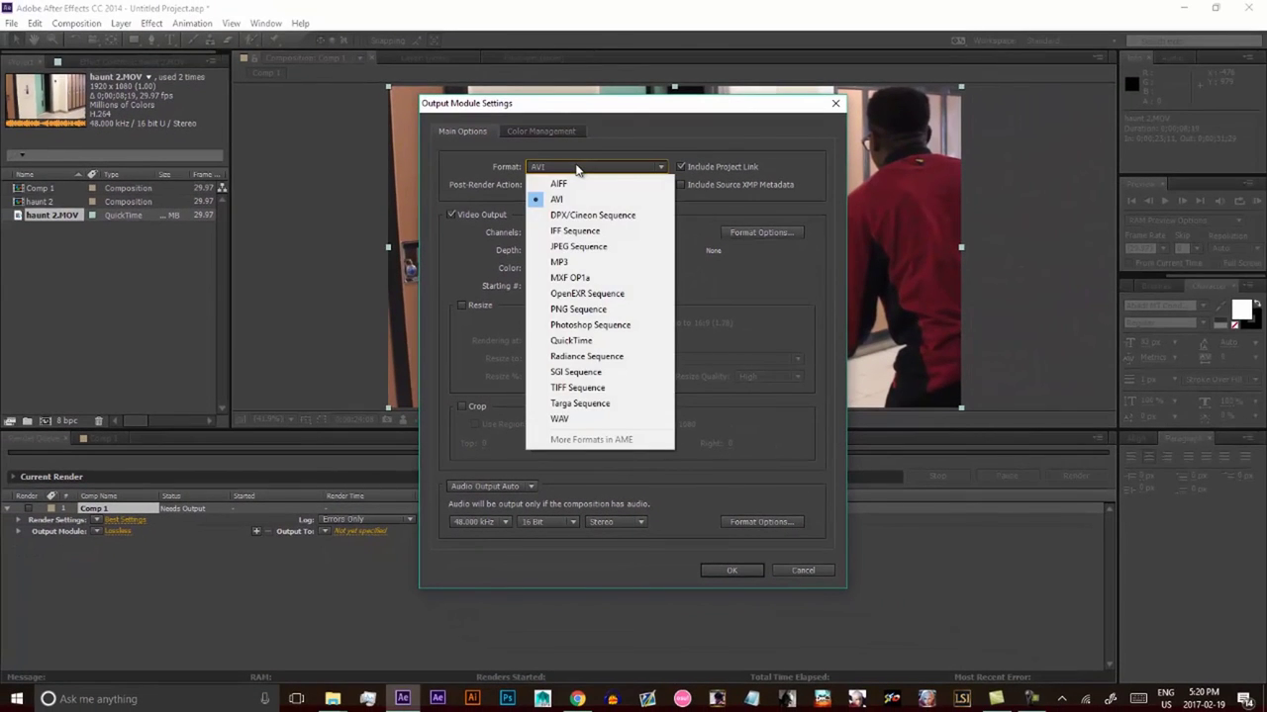
pyautogui.click(597, 341)
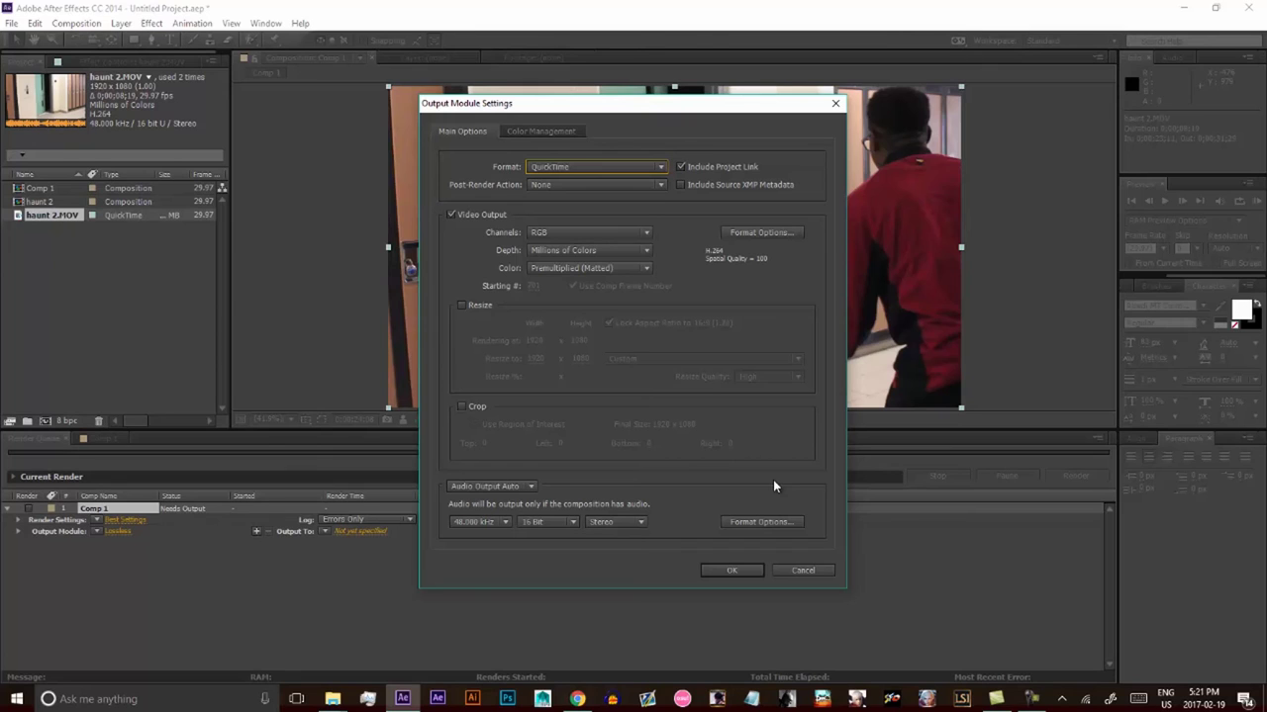
# - Keep QuickTime as the output format and confirm H.264 as its video codec after trying Animation
pyautogui.click(577, 169)
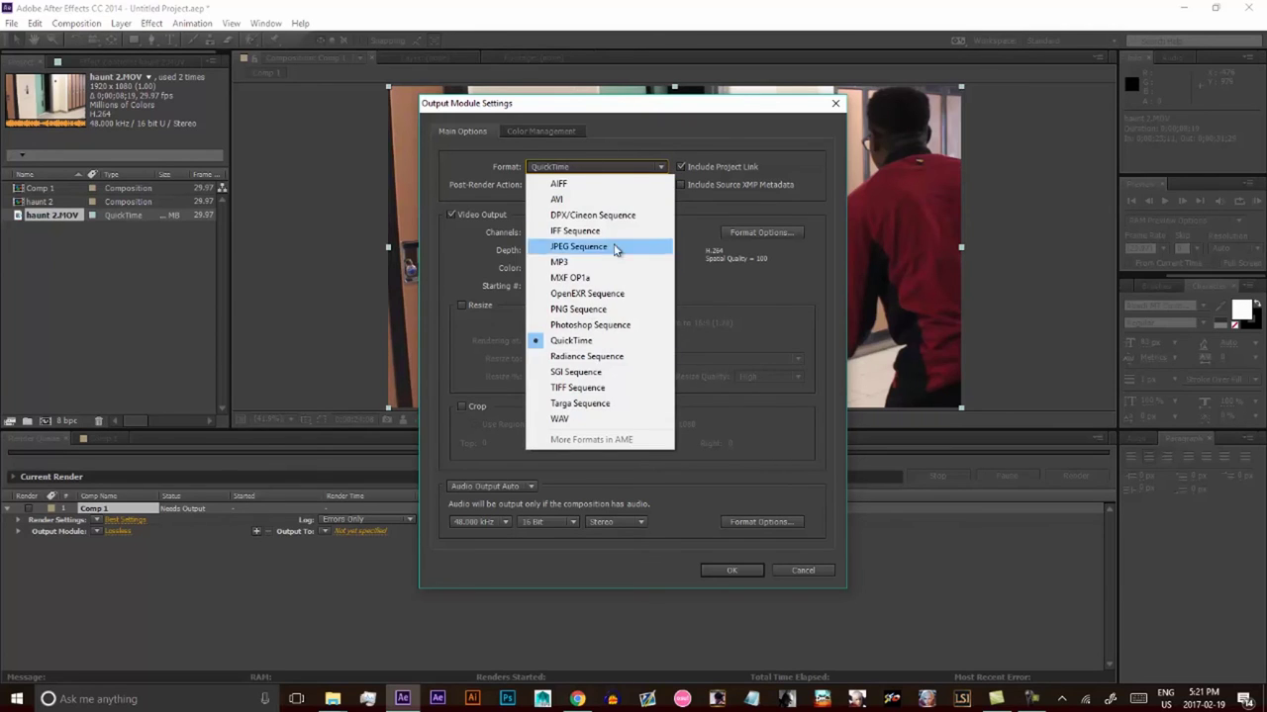
pyautogui.click(642, 342)
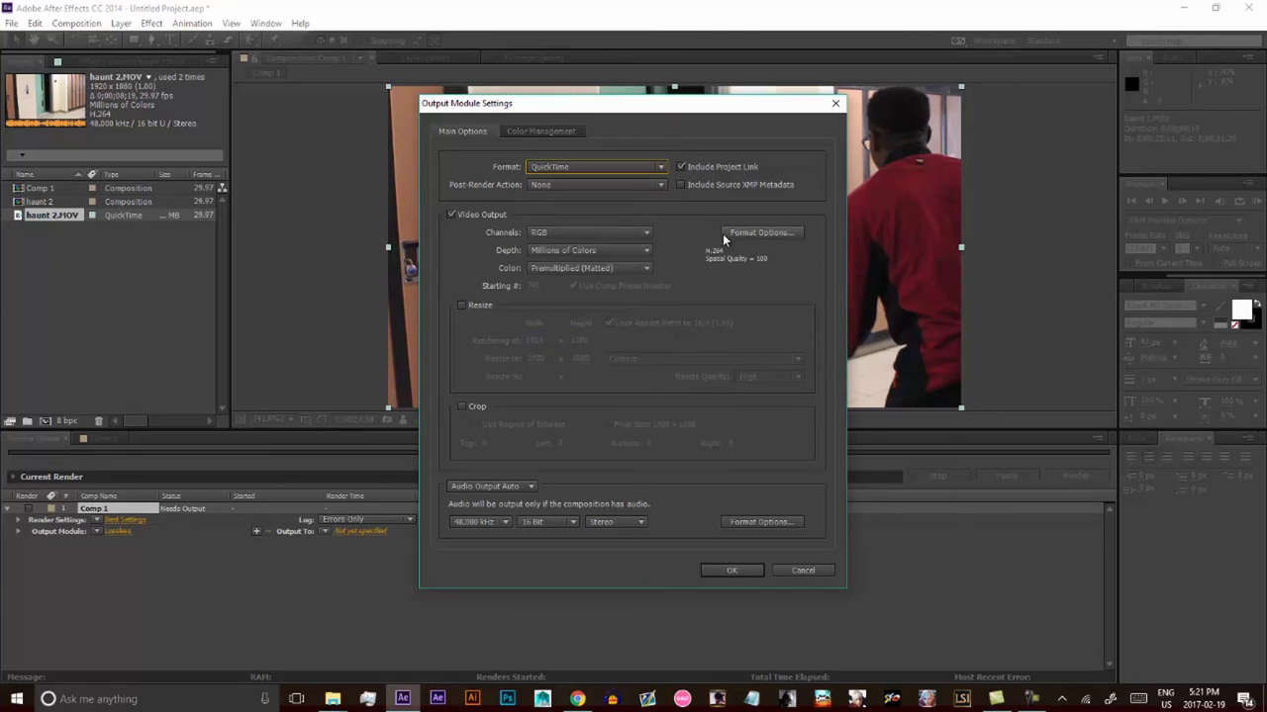
pyautogui.click(777, 234)
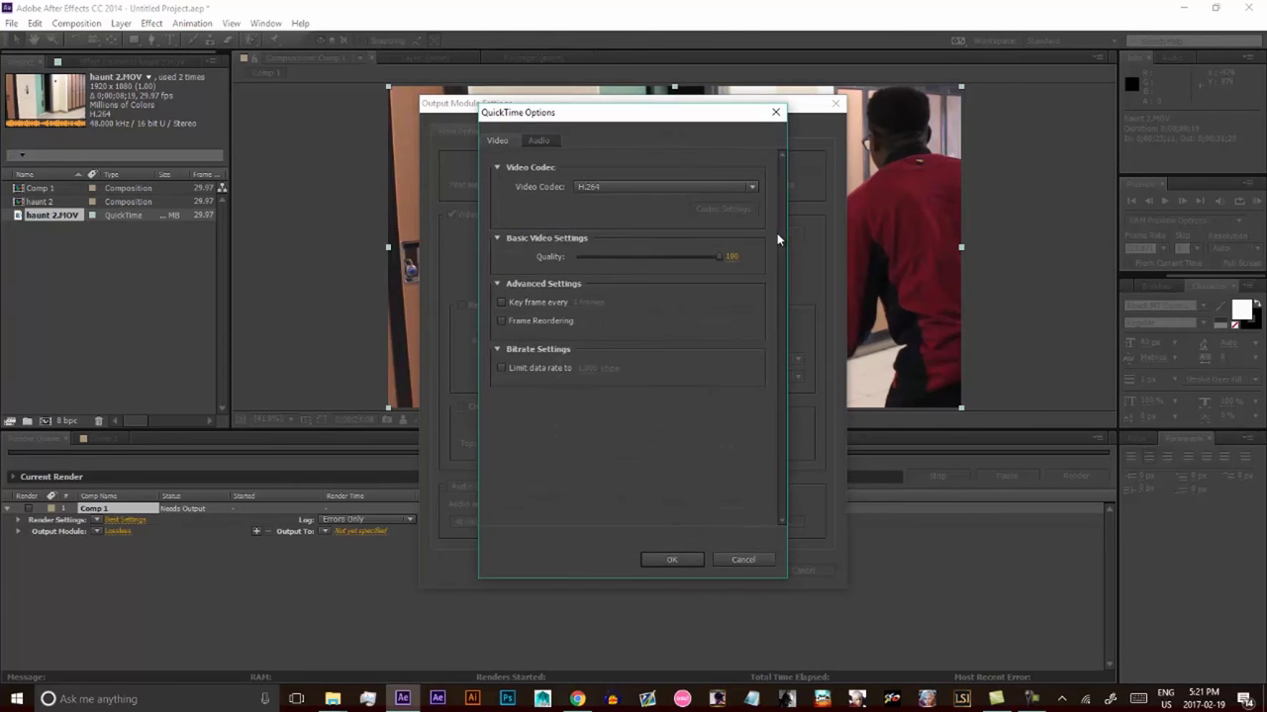
pyautogui.click(664, 192)
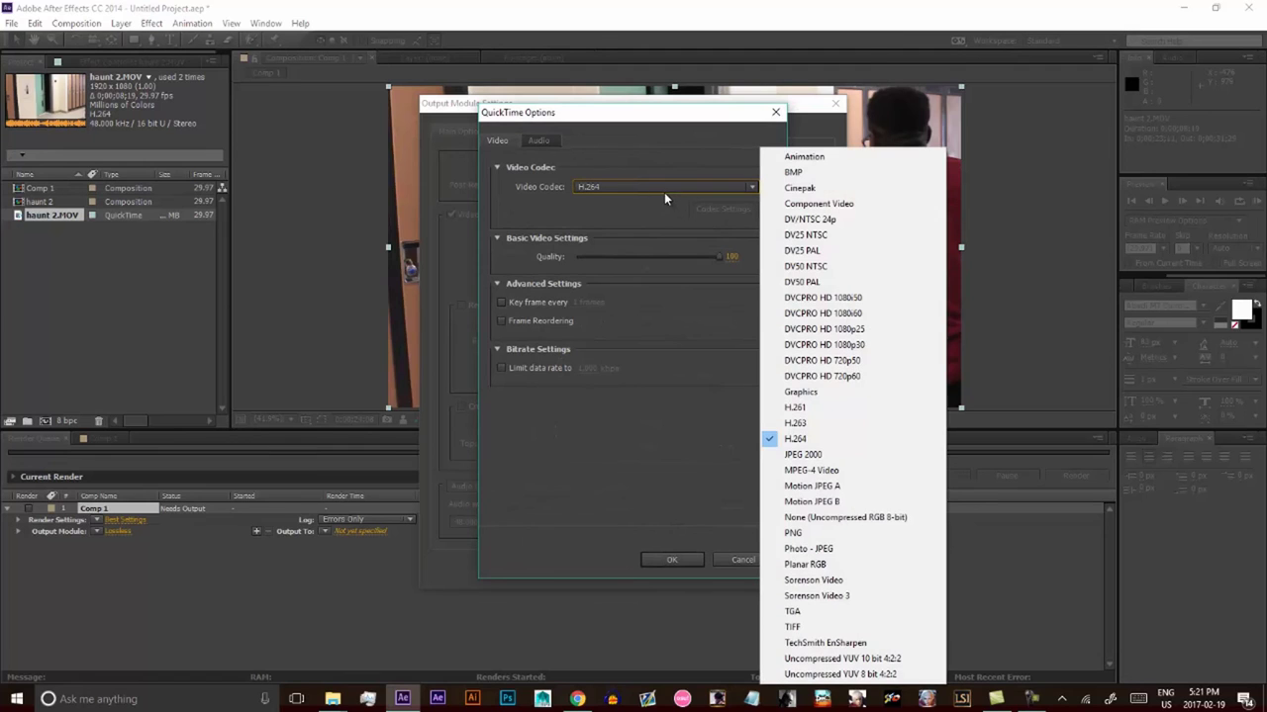
pyautogui.click(789, 159)
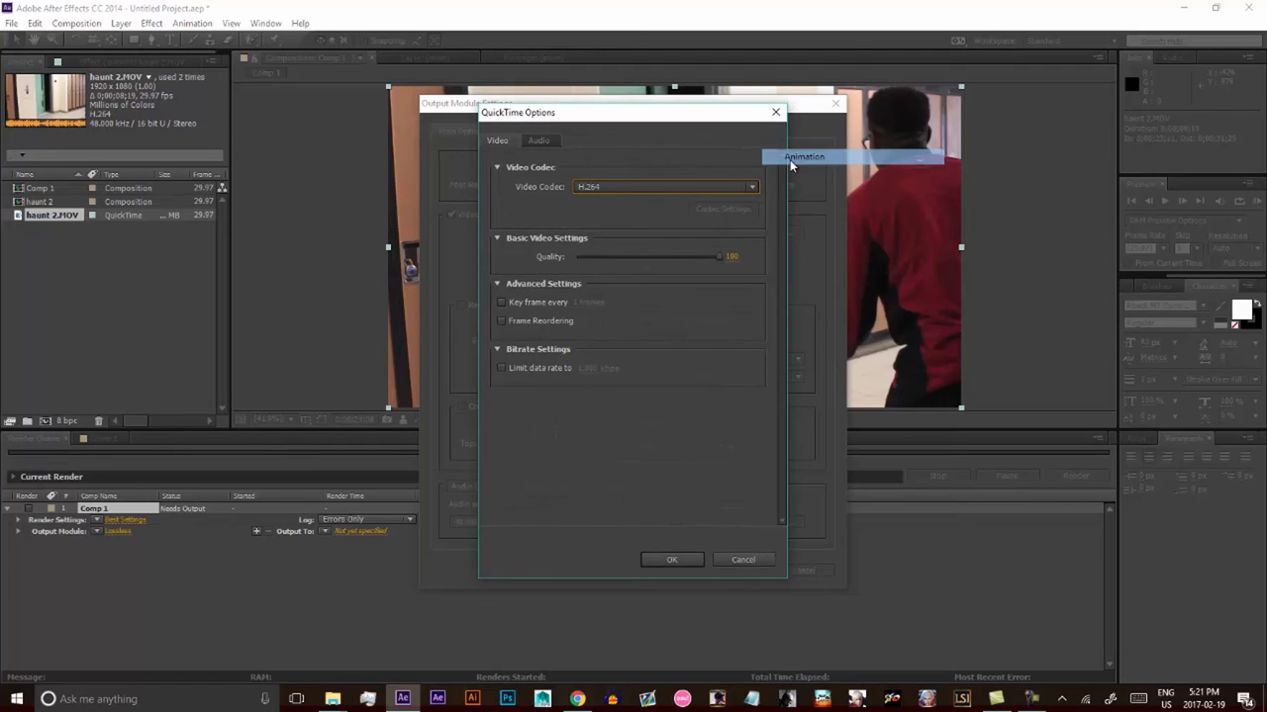
pyautogui.click(632, 188)
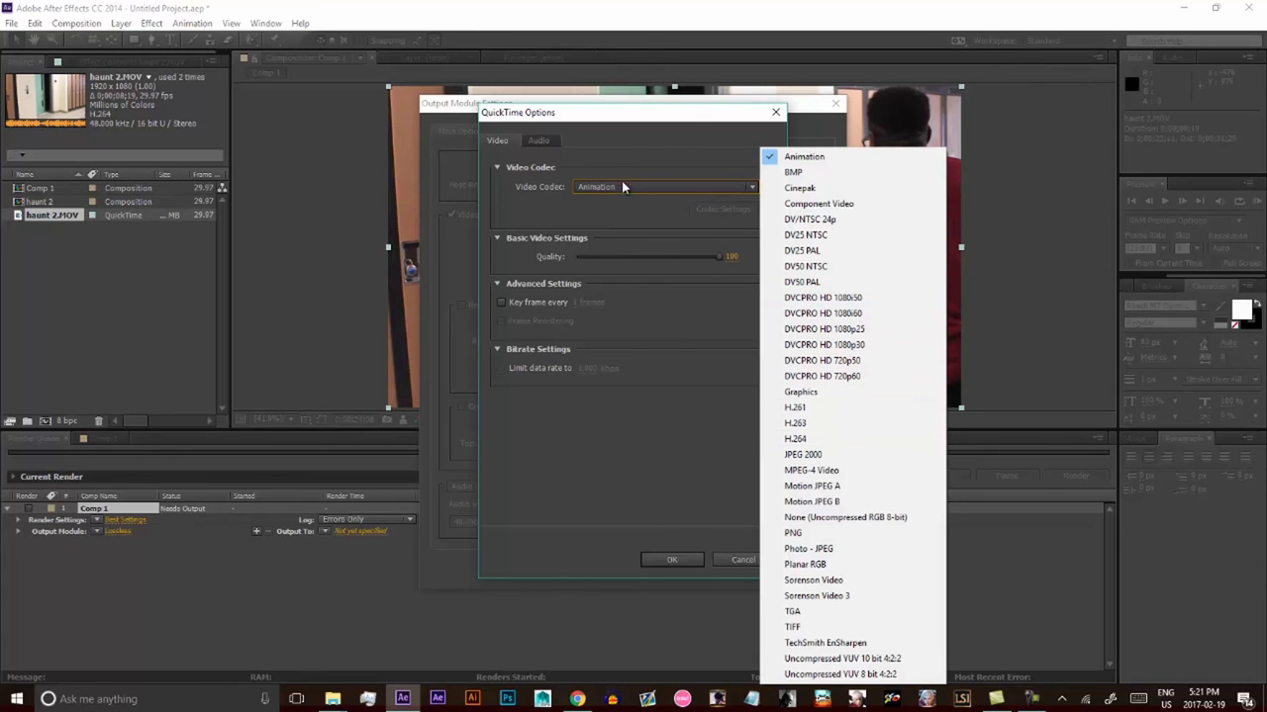
pyautogui.click(827, 444)
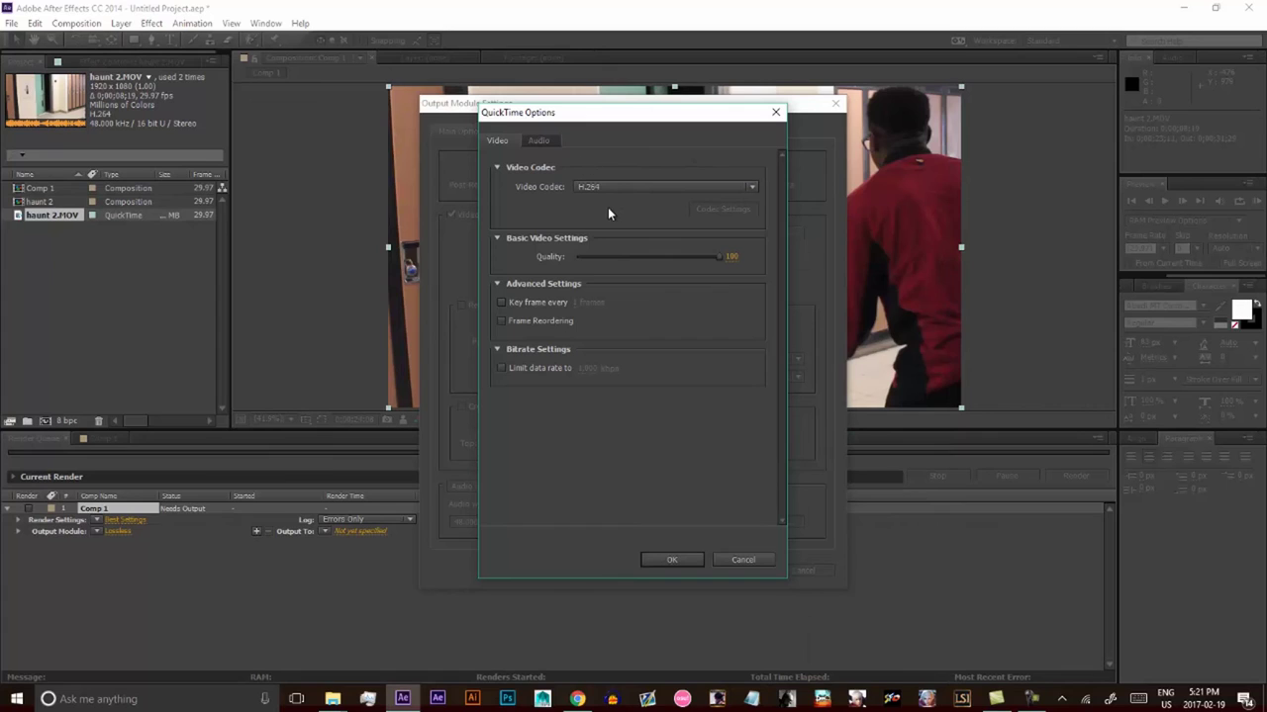
pyautogui.click(672, 560)
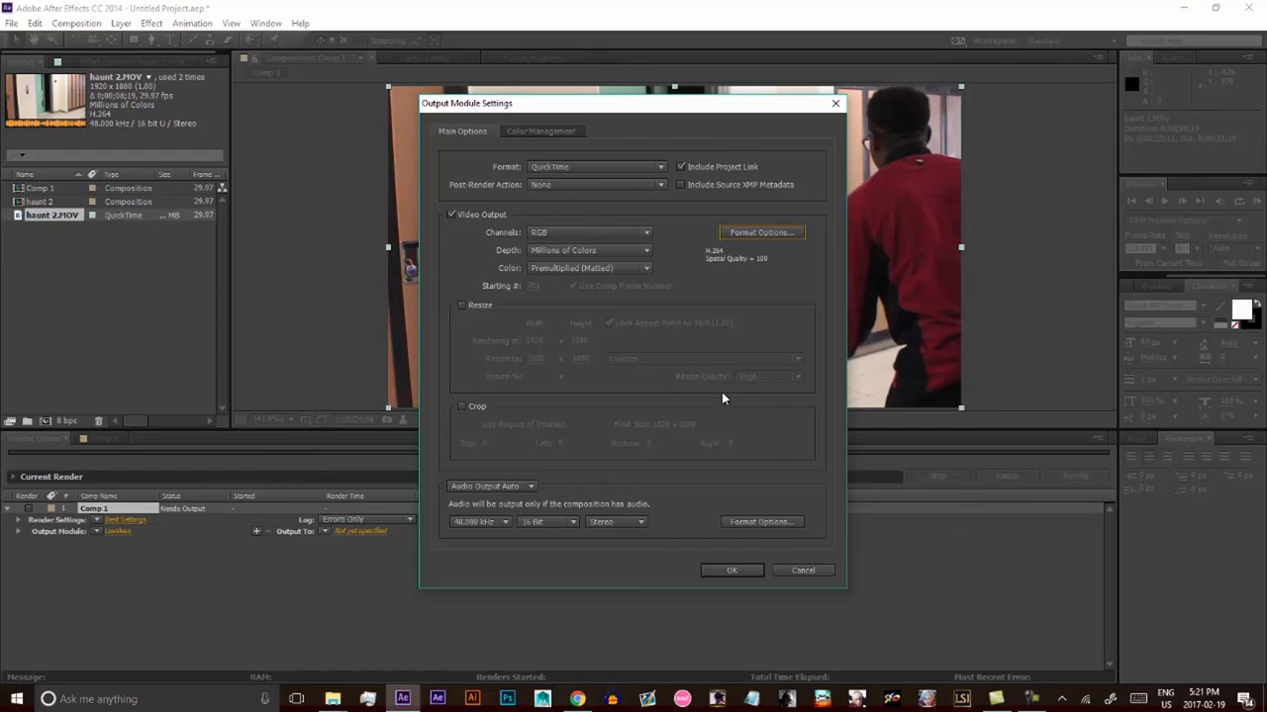
# - Set Comp 1's audio output to Audio Output On and confirm the output module settings
pyautogui.click(521, 486)
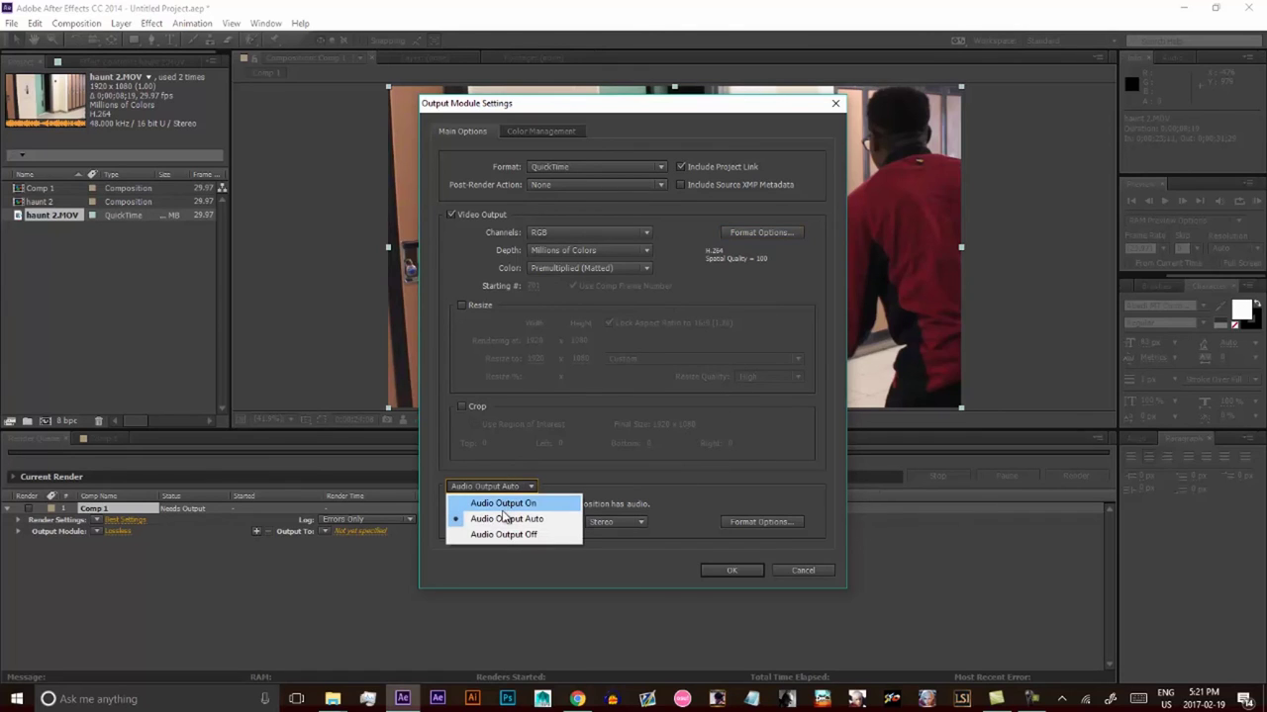
pyautogui.click(501, 502)
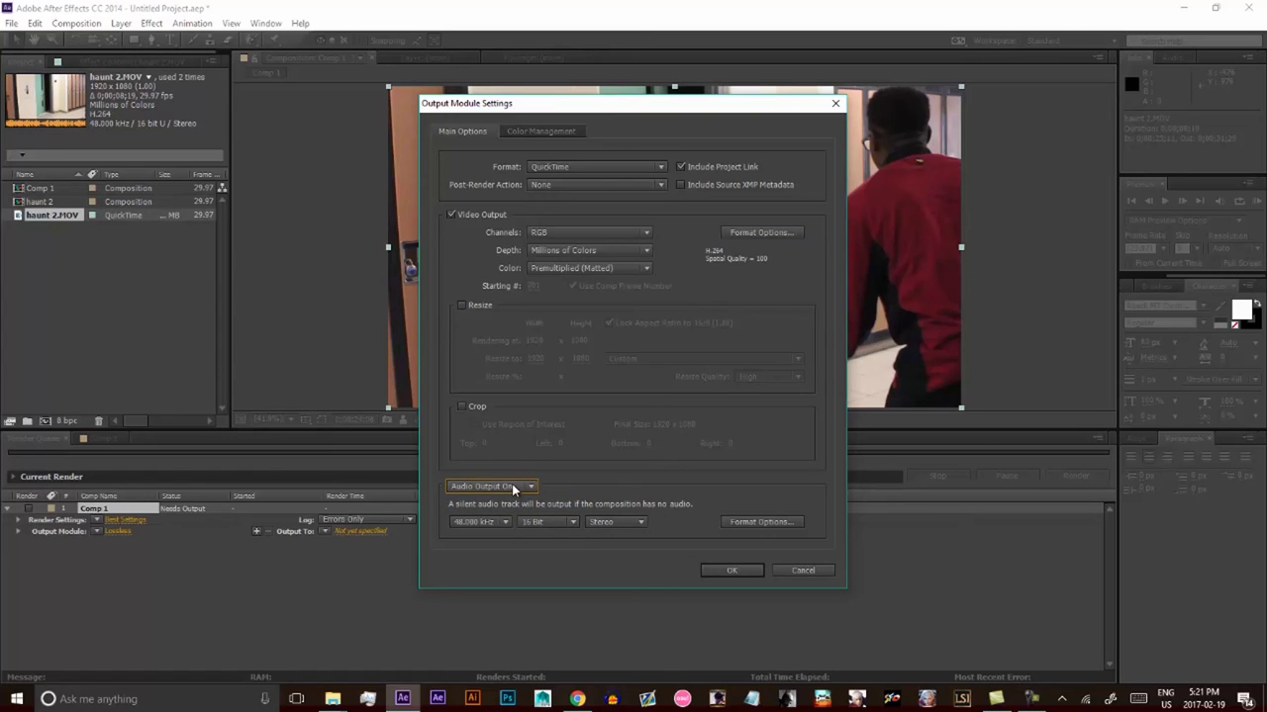
pyautogui.click(513, 486)
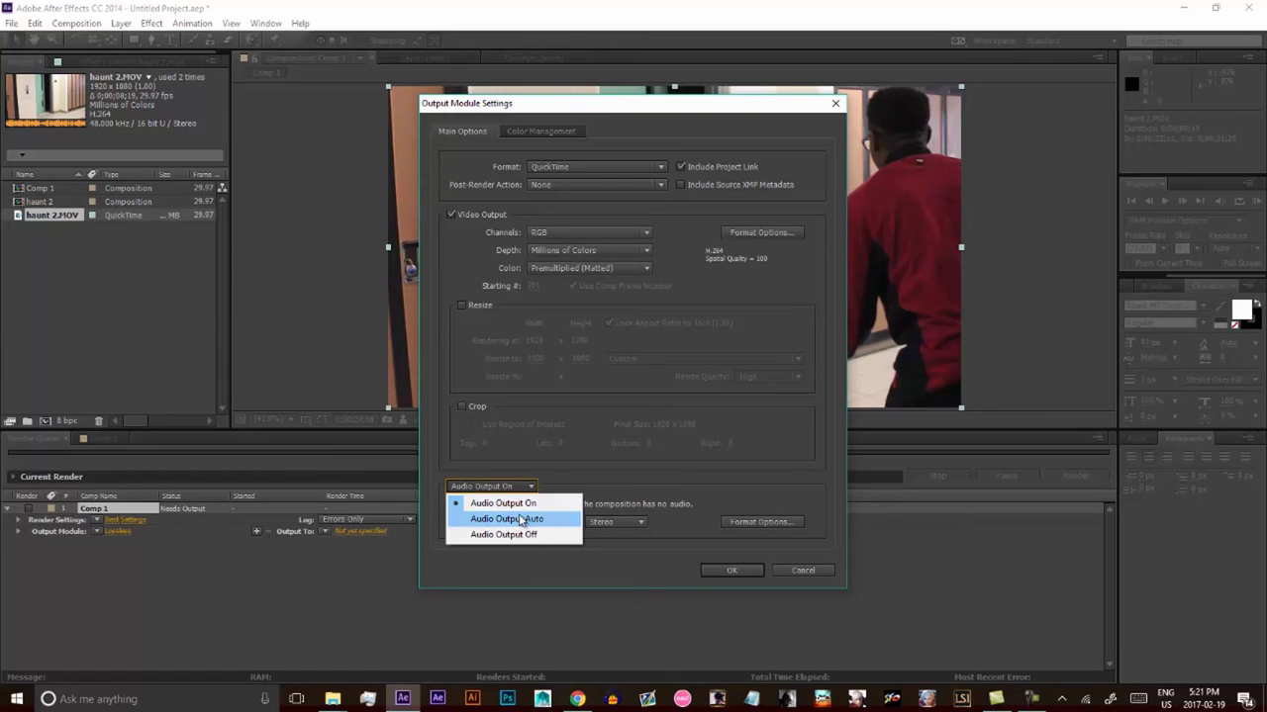
pyautogui.click(531, 503)
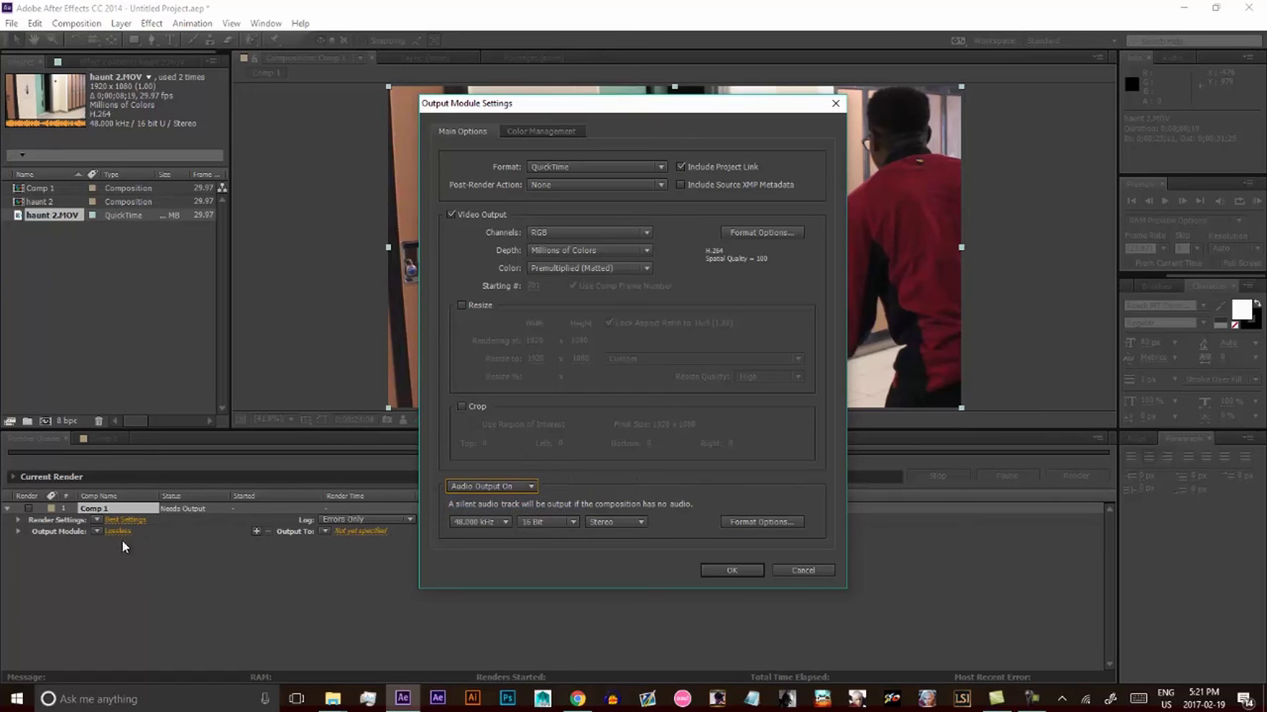
pyautogui.click(502, 489)
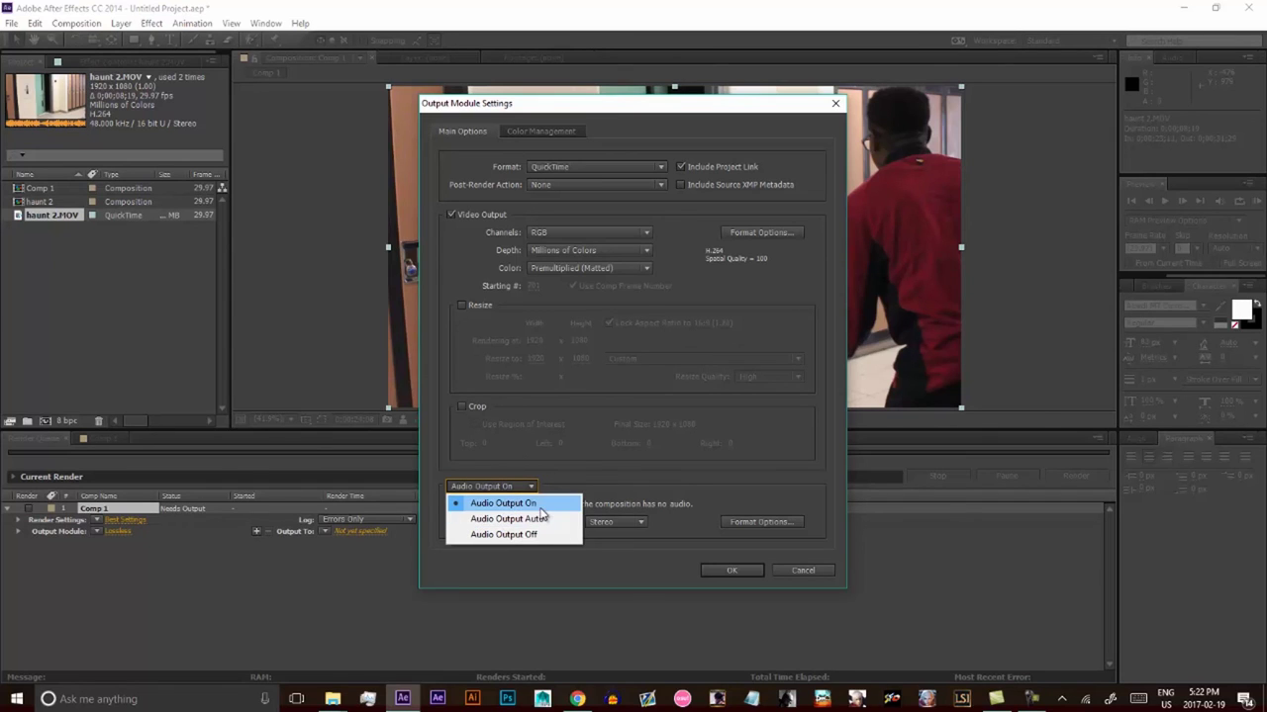
pyautogui.click(540, 505)
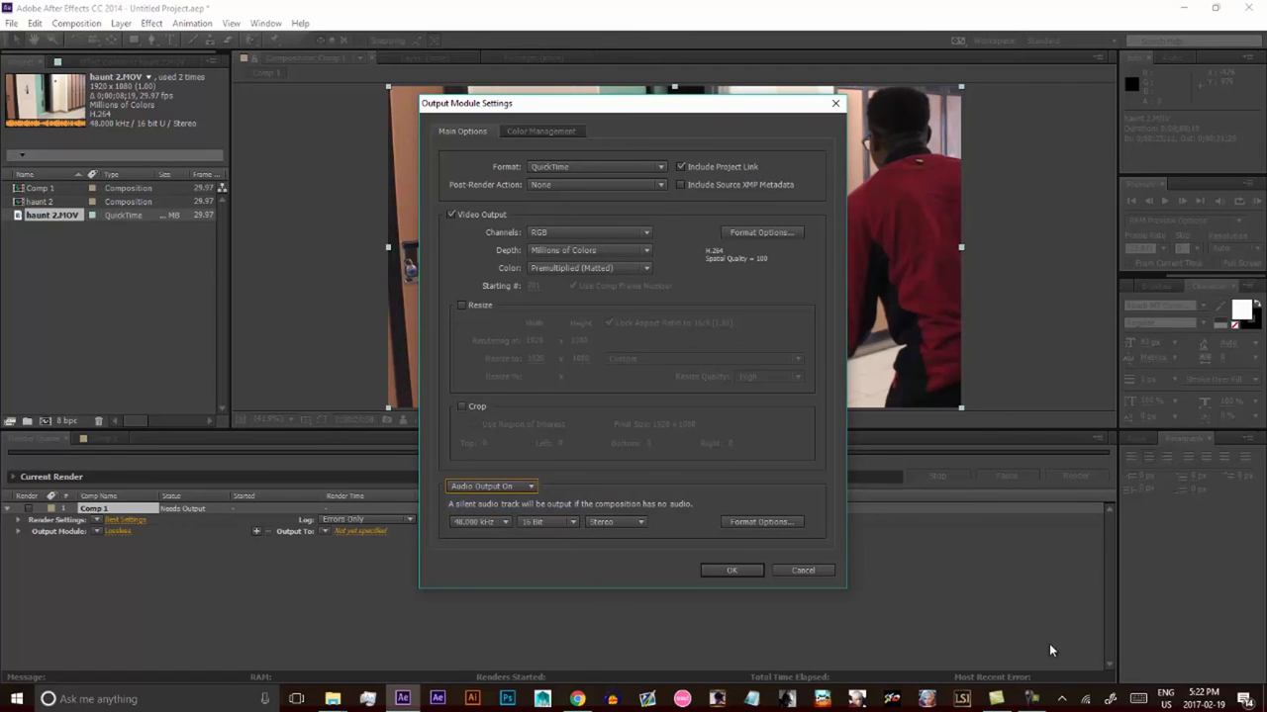
pyautogui.click(754, 572)
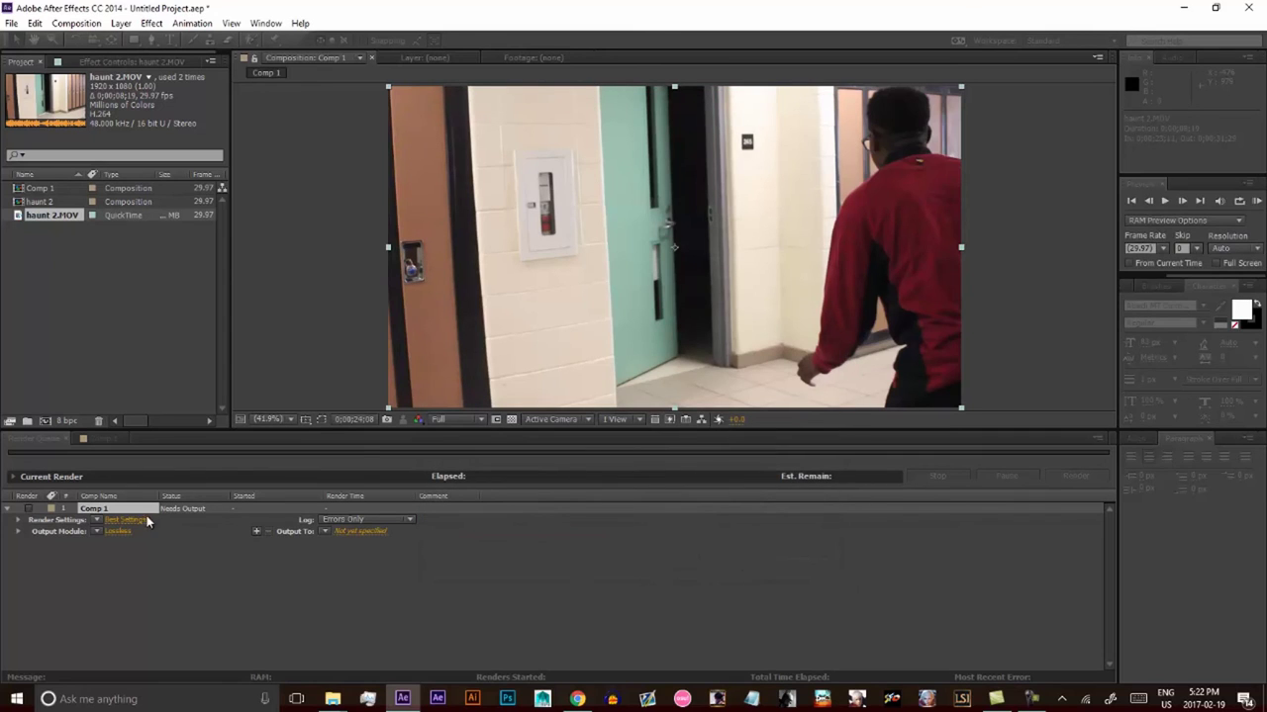
pyautogui.click(109, 531)
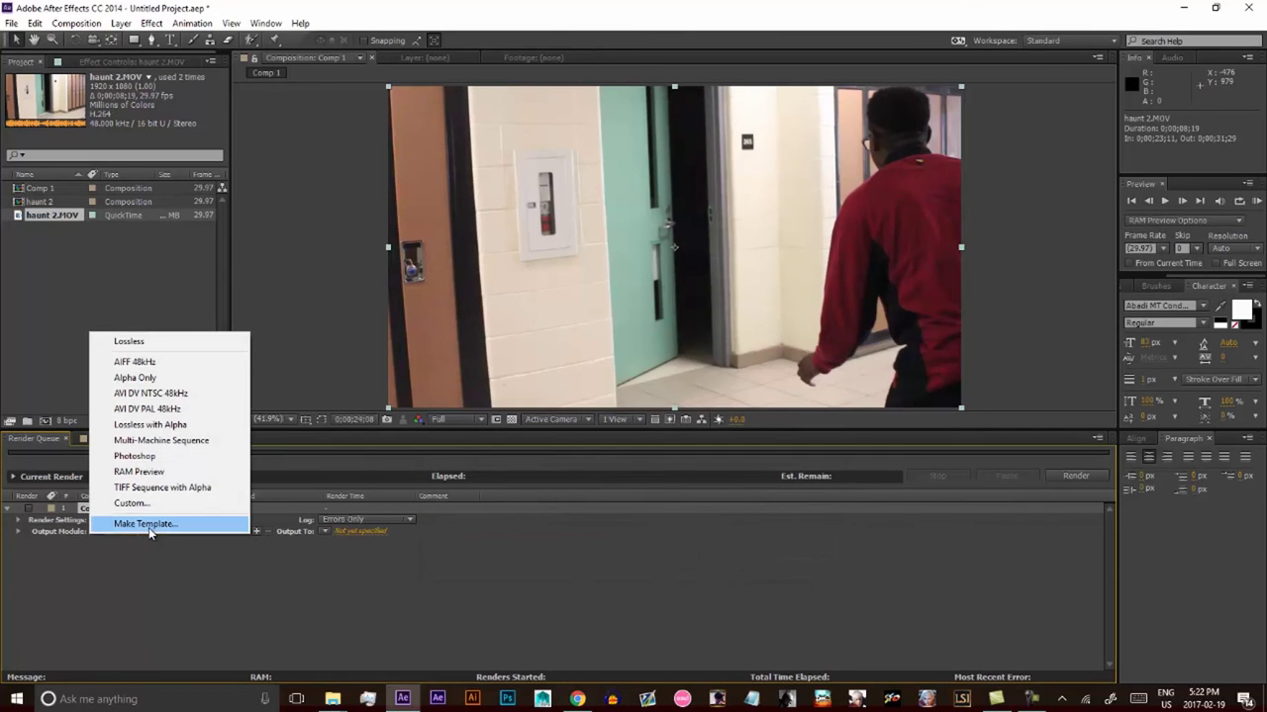
pyautogui.click(148, 566)
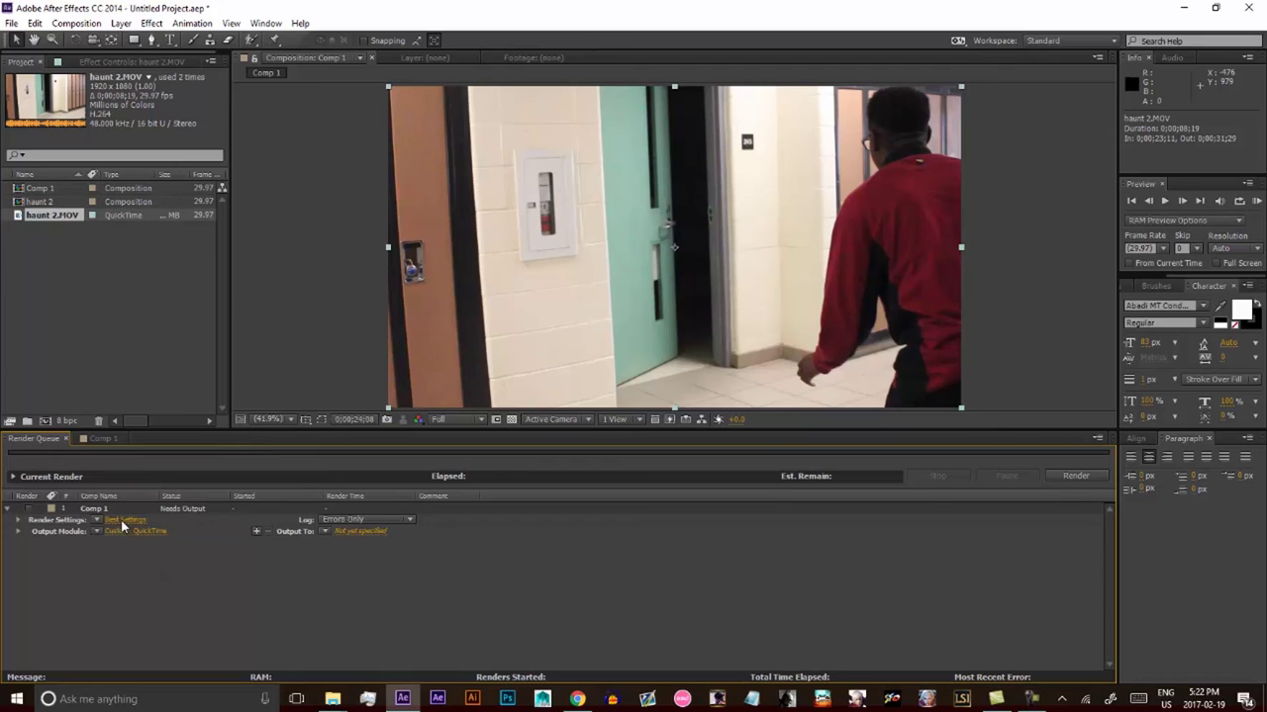
# - Set Comp 1's render settings to use the comp's frame rate of 29.97 and confirm them
pyautogui.click(126, 520)
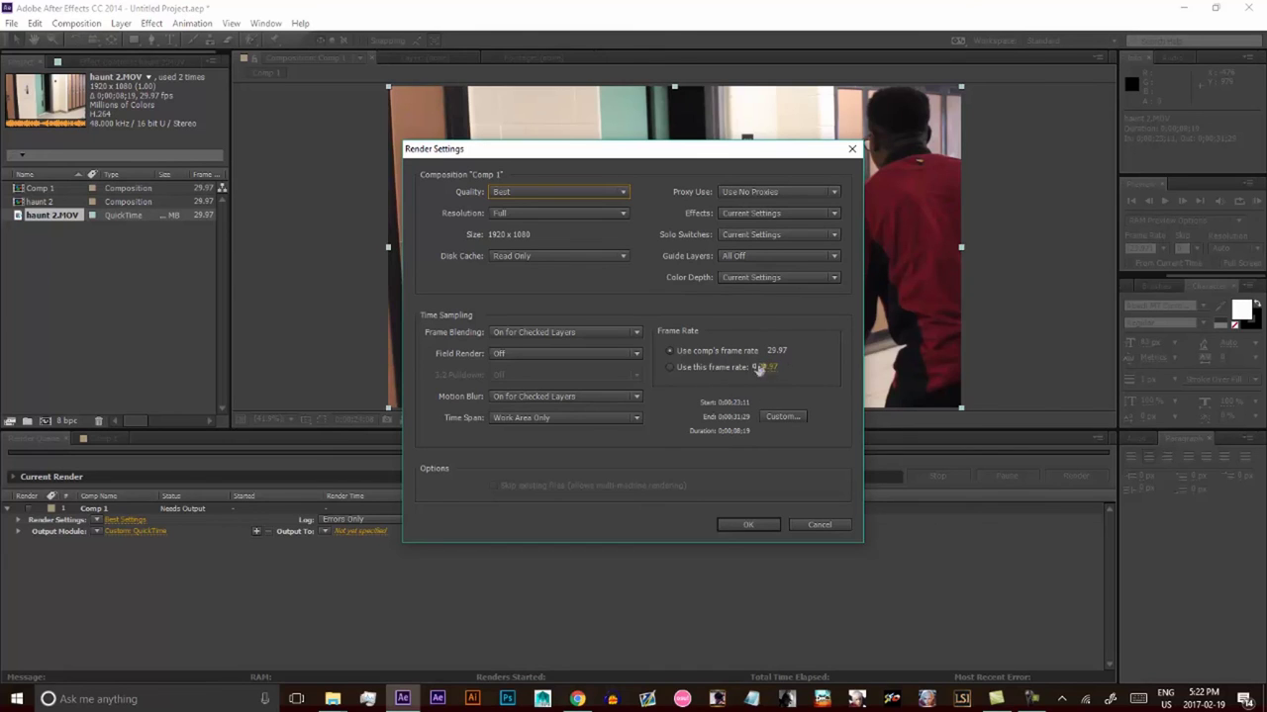
pyautogui.click(685, 368)
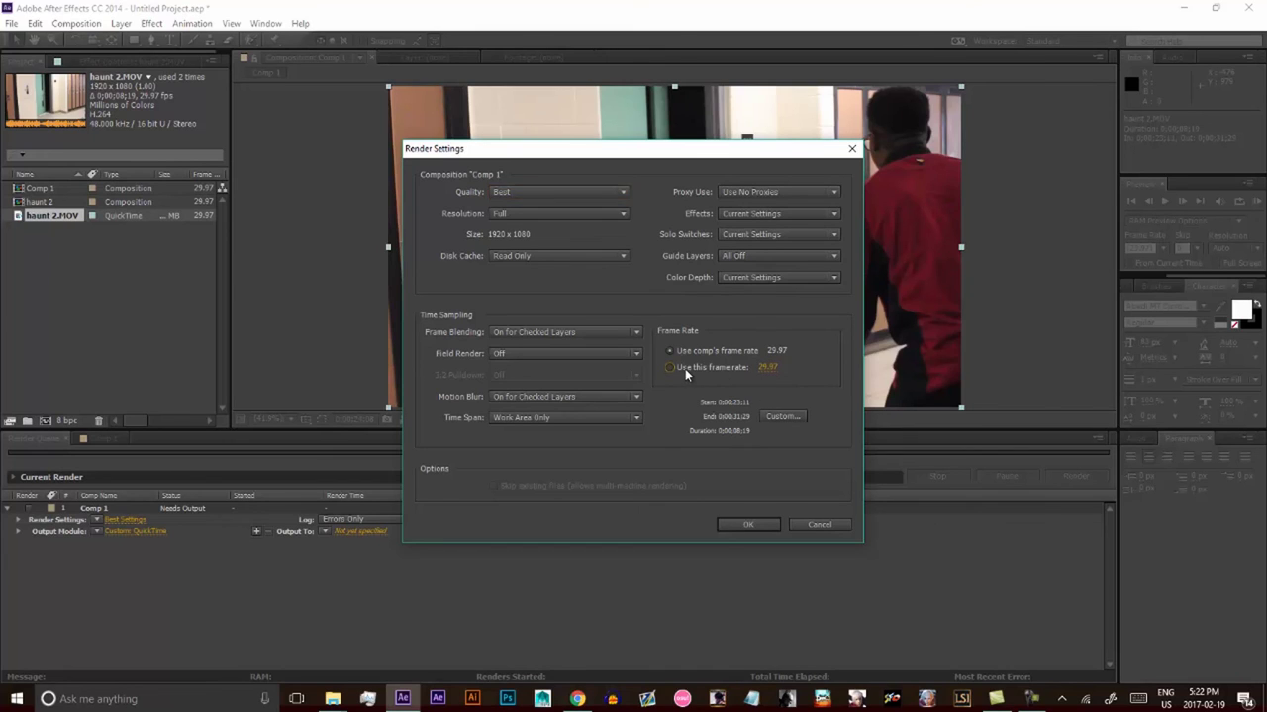
pyautogui.click(735, 355)
pyautogui.click(754, 527)
# - Set Comp 1's render output to a QuickTime file named Tets 1 lol on the Desktop, without a subfolder
pyautogui.click(362, 532)
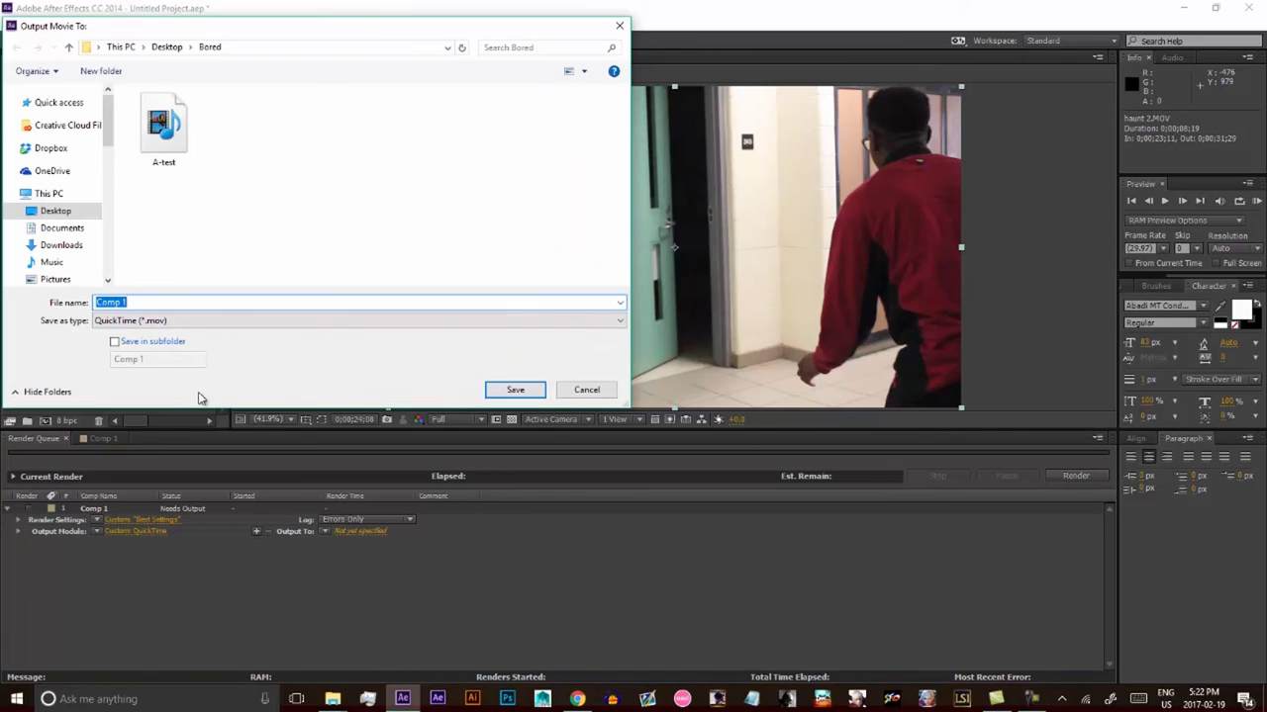
pyautogui.click(51, 212)
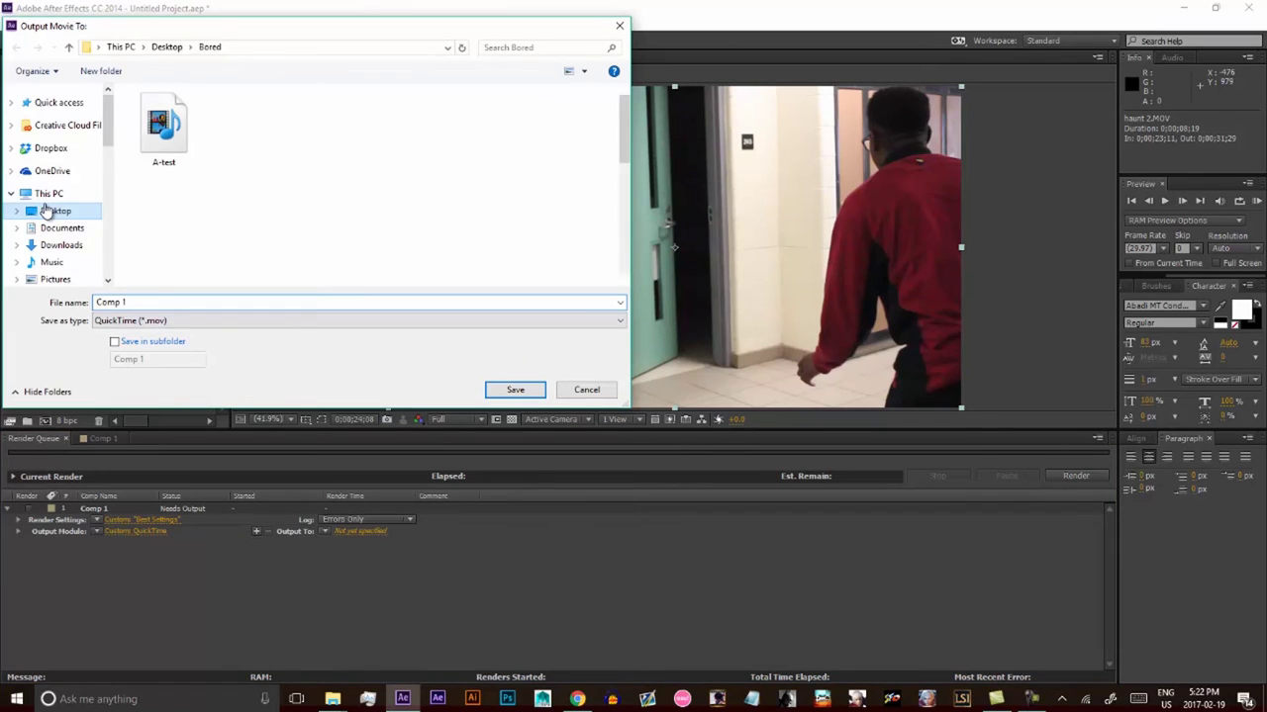
pyautogui.click(231, 302)
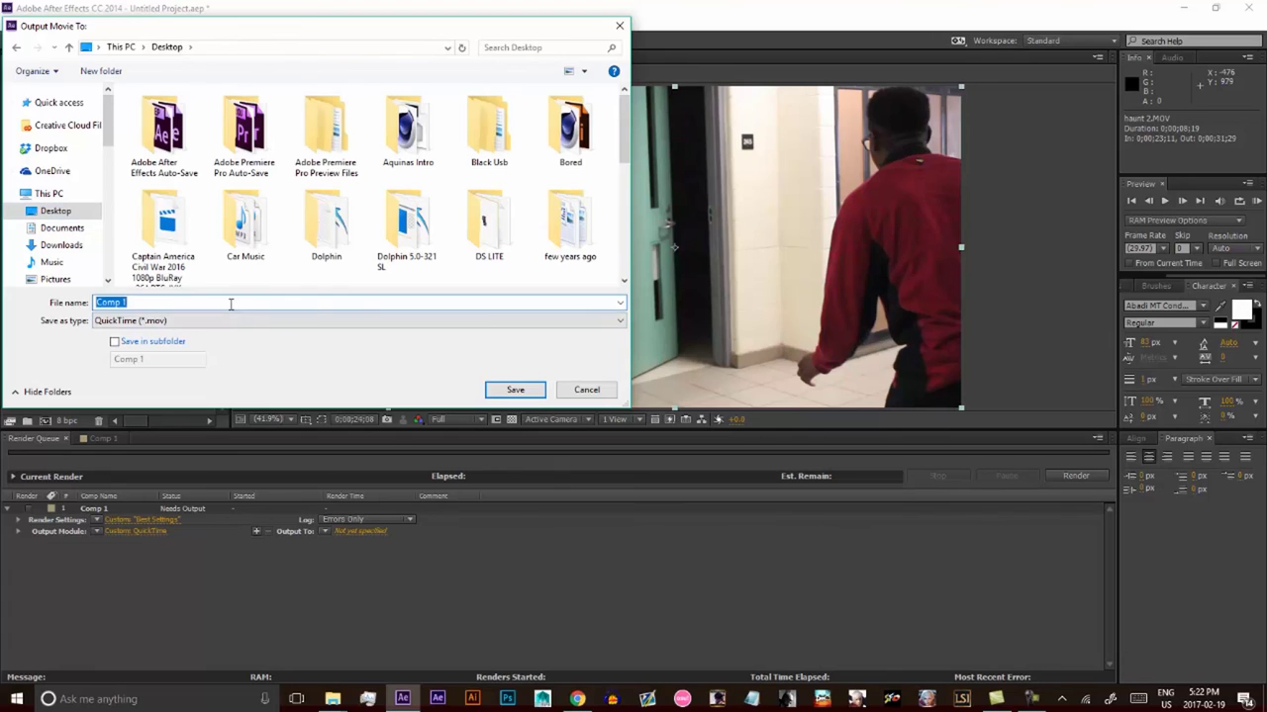
pyautogui.write('Tets 1 lol')
pyautogui.click(174, 343)
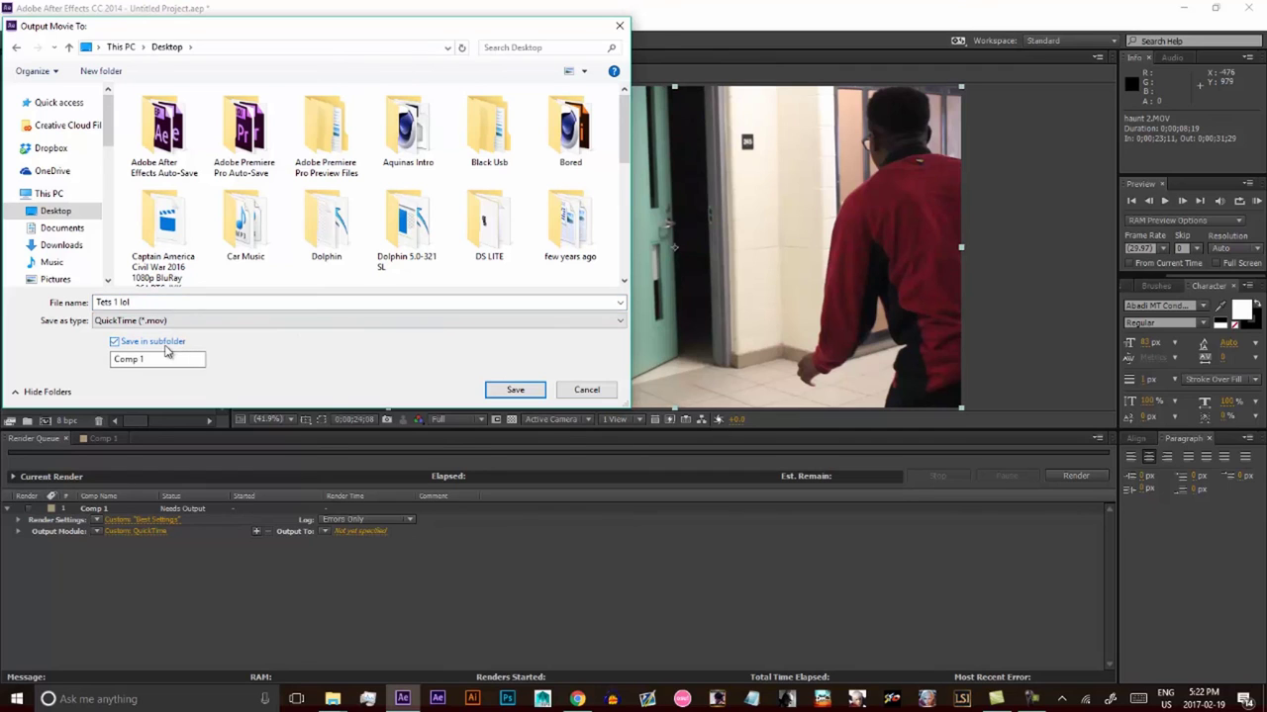
pyautogui.click(166, 344)
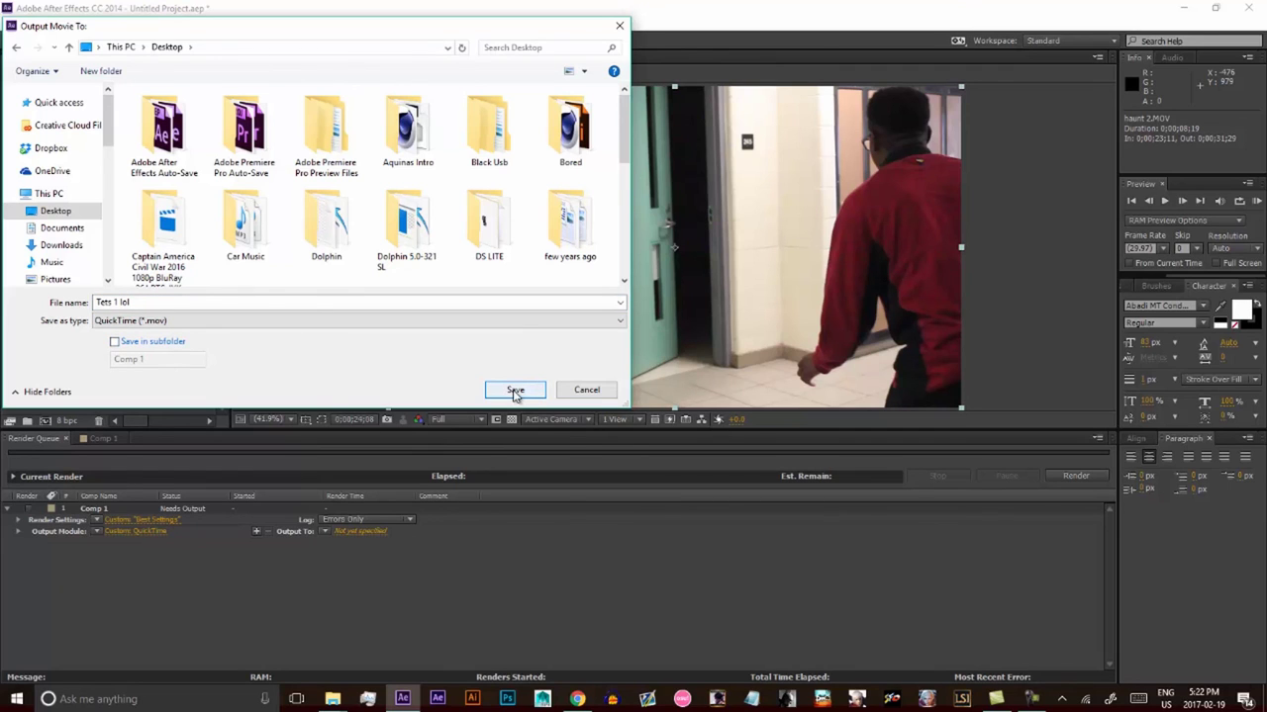
pyautogui.click(515, 392)
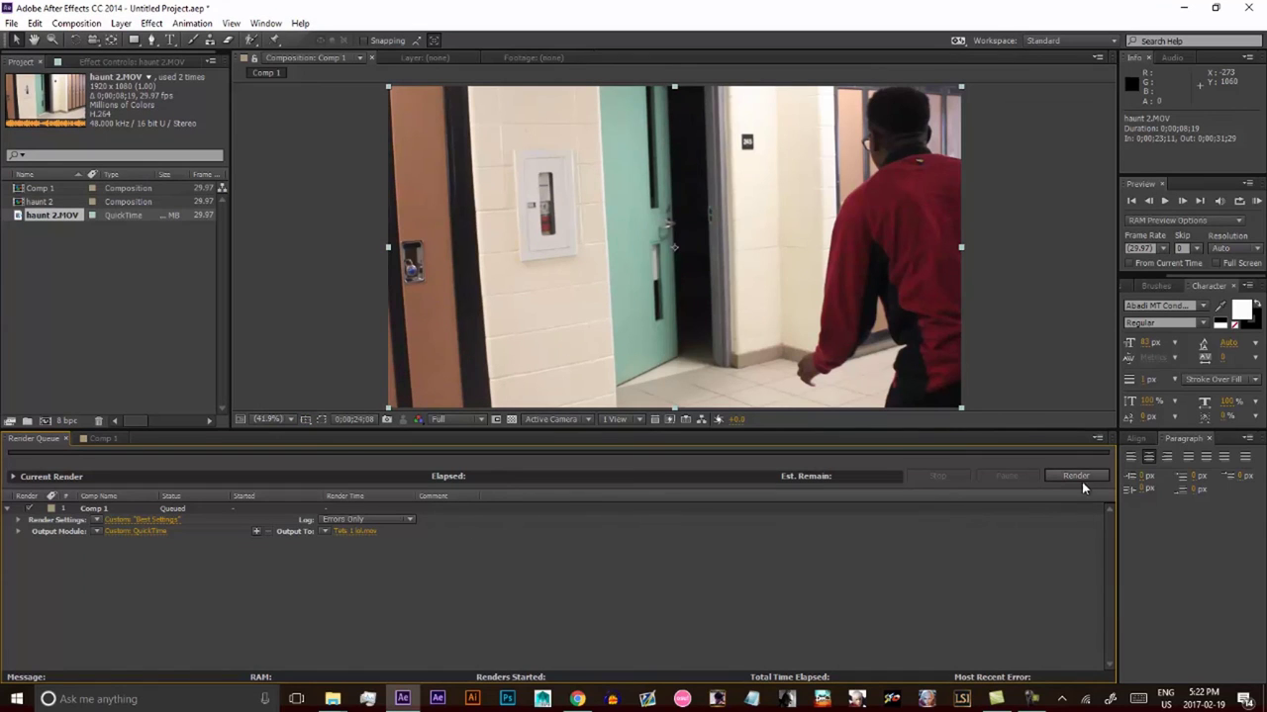
# - Import Carving.MP4 from the Harvest Fest folder into the project and create a new composition from it
pyautogui.click(103, 439)
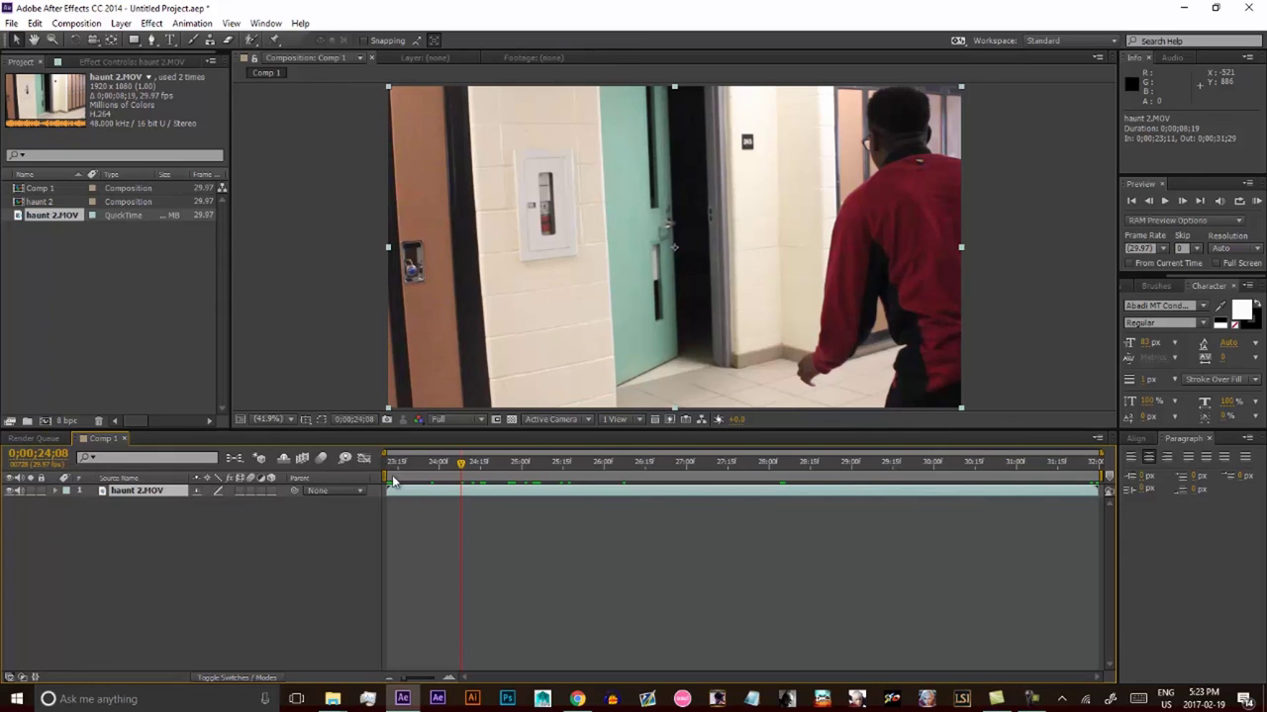
pyautogui.click(79, 23)
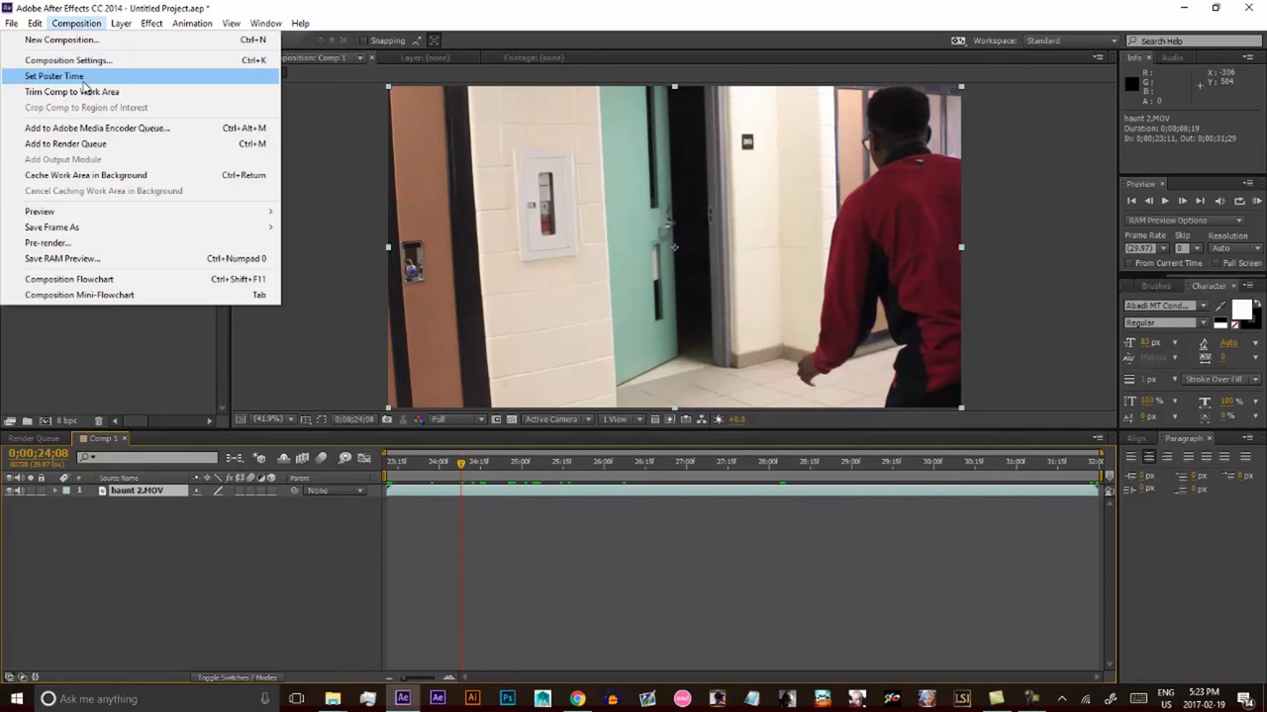
pyautogui.click(333, 698)
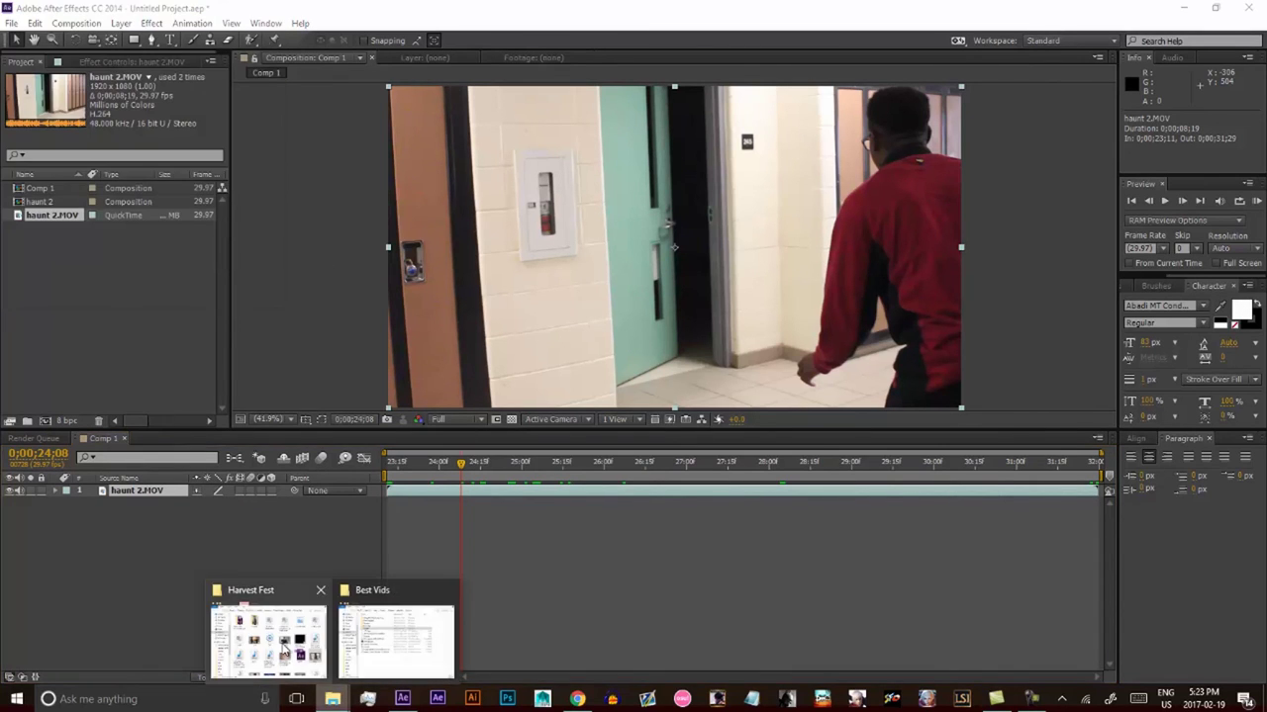
pyautogui.click(284, 648)
pyautogui.moveTo(853, 406); pyautogui.dragTo(57, 249)
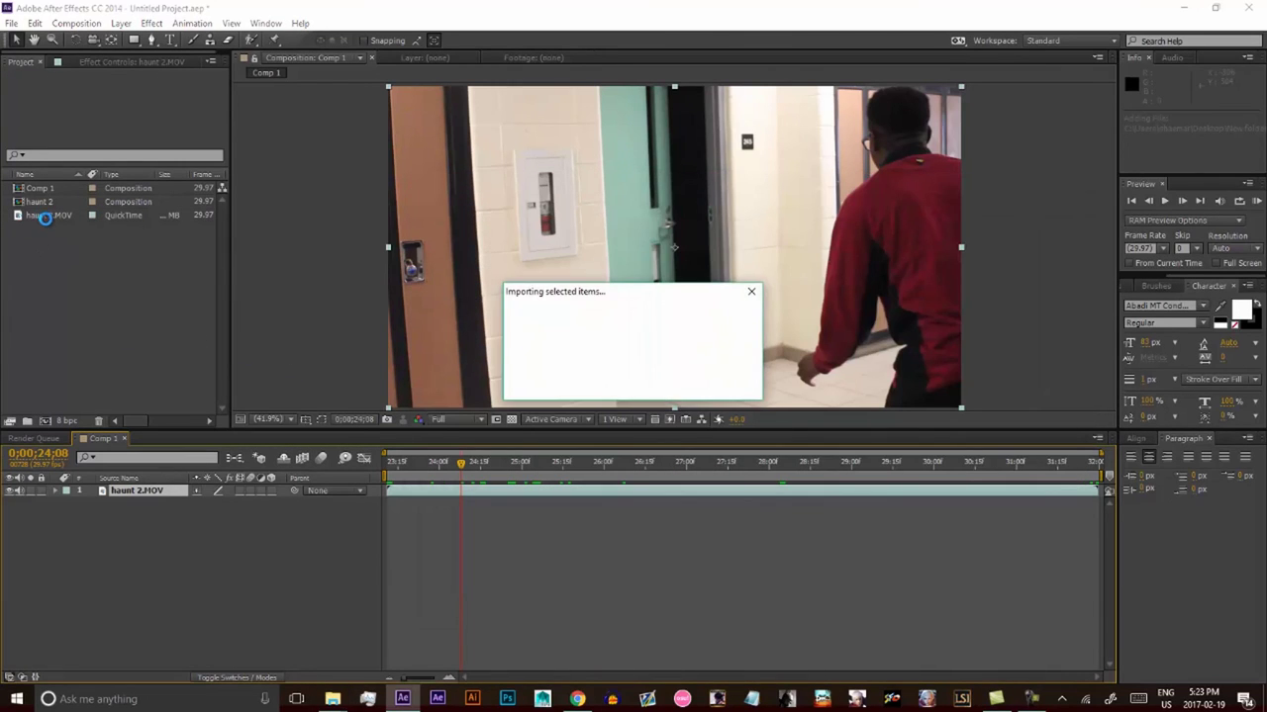
pyautogui.moveTo(38, 189); pyautogui.dragTo(46, 421)
# - Add the Carving composition to the render queue after Comp 1 and select its queue entry
pyautogui.click(41, 440)
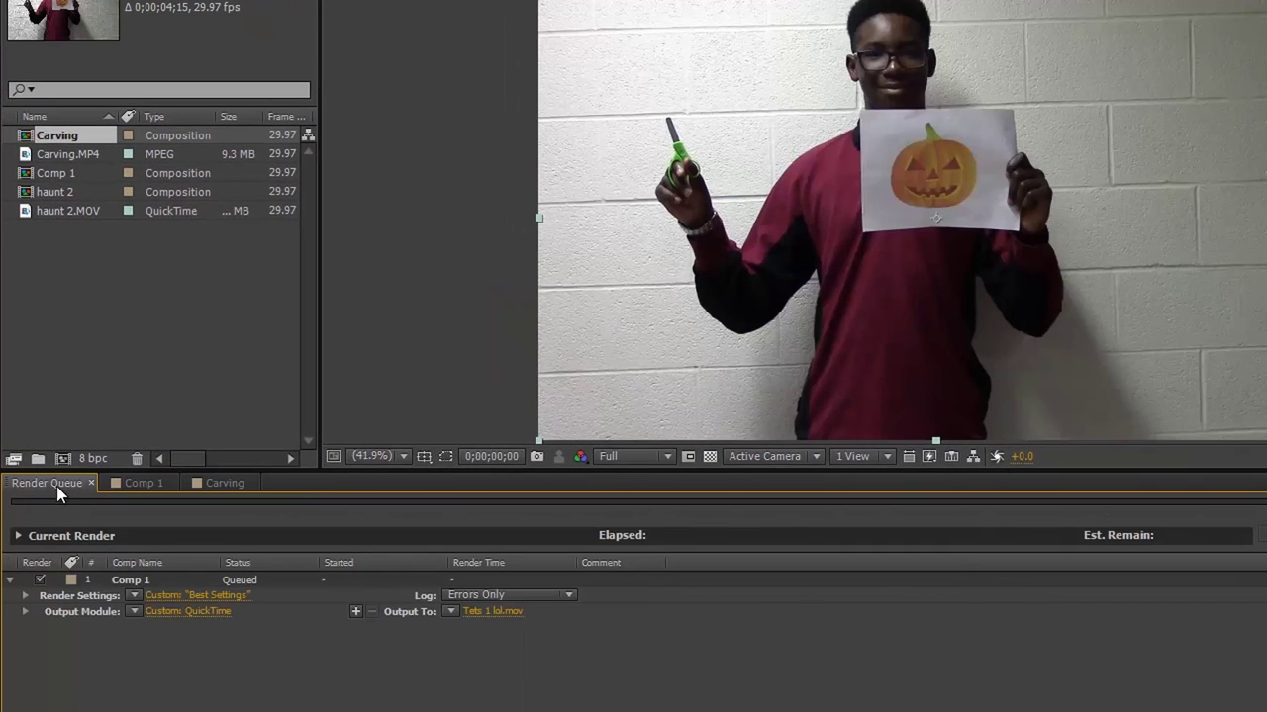
pyautogui.click(140, 483)
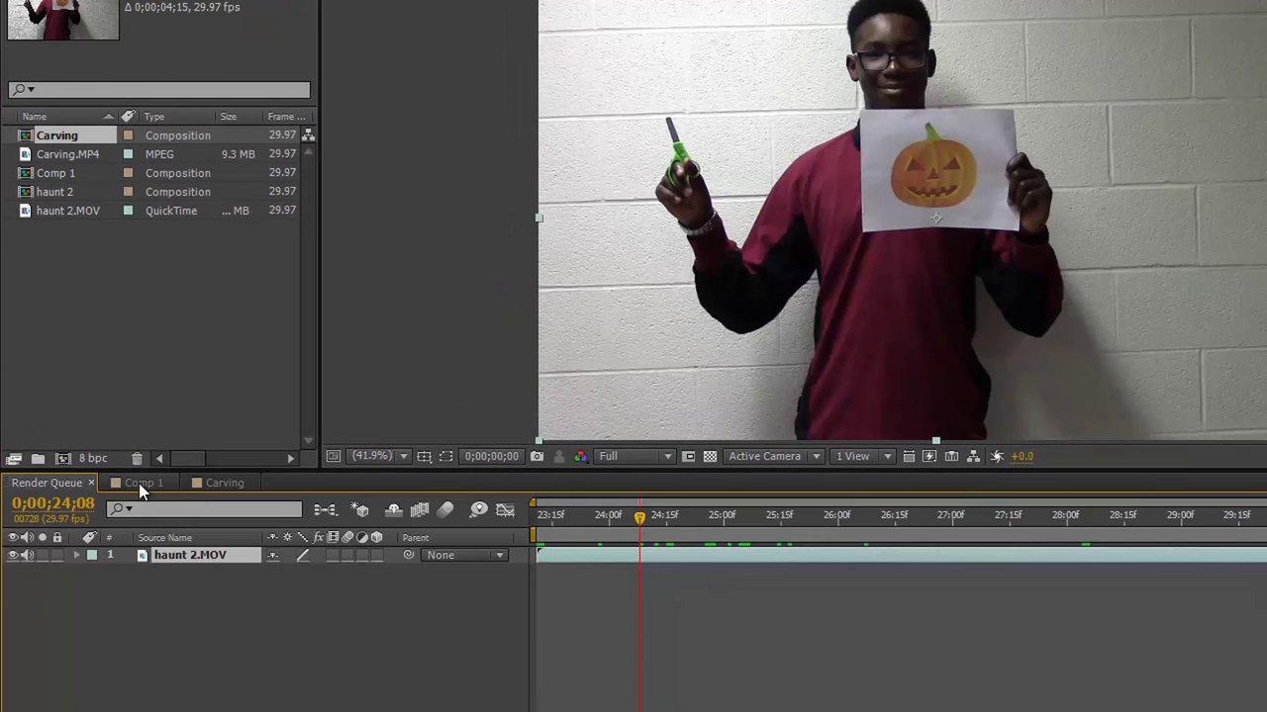
pyautogui.click(208, 483)
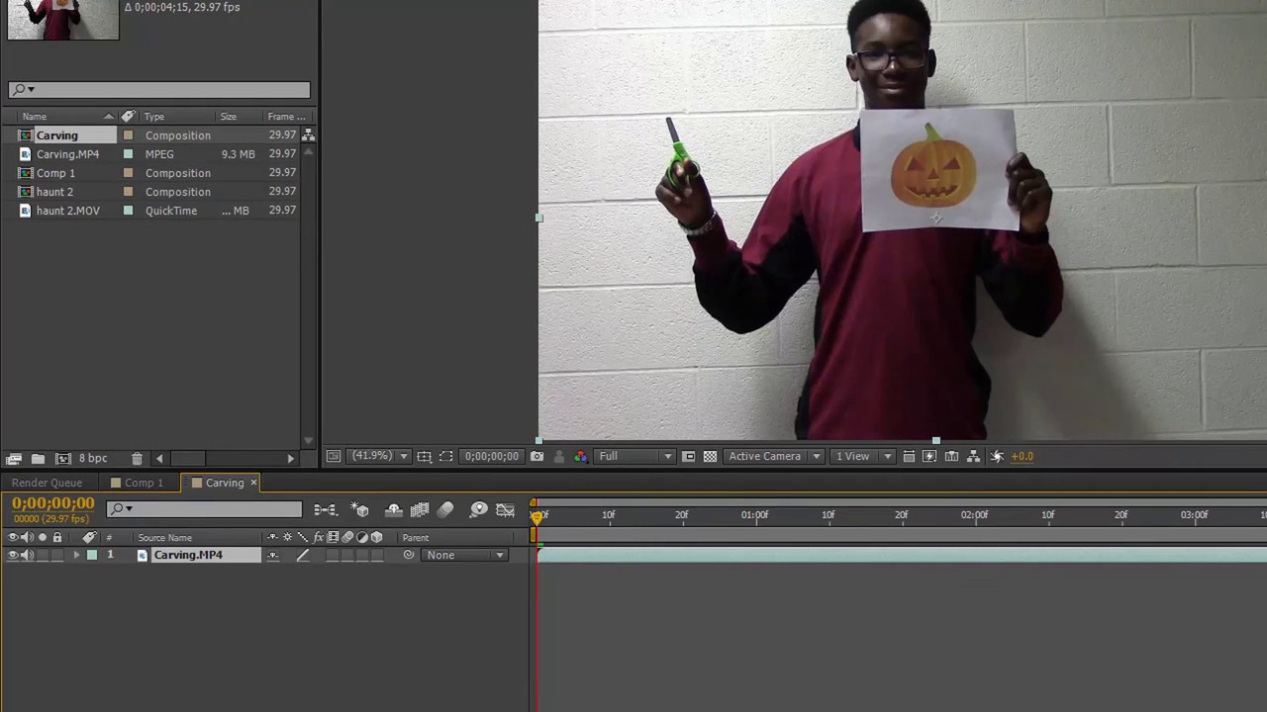
pyautogui.hotkey('alt', 'c')
pyautogui.click(155, 74)
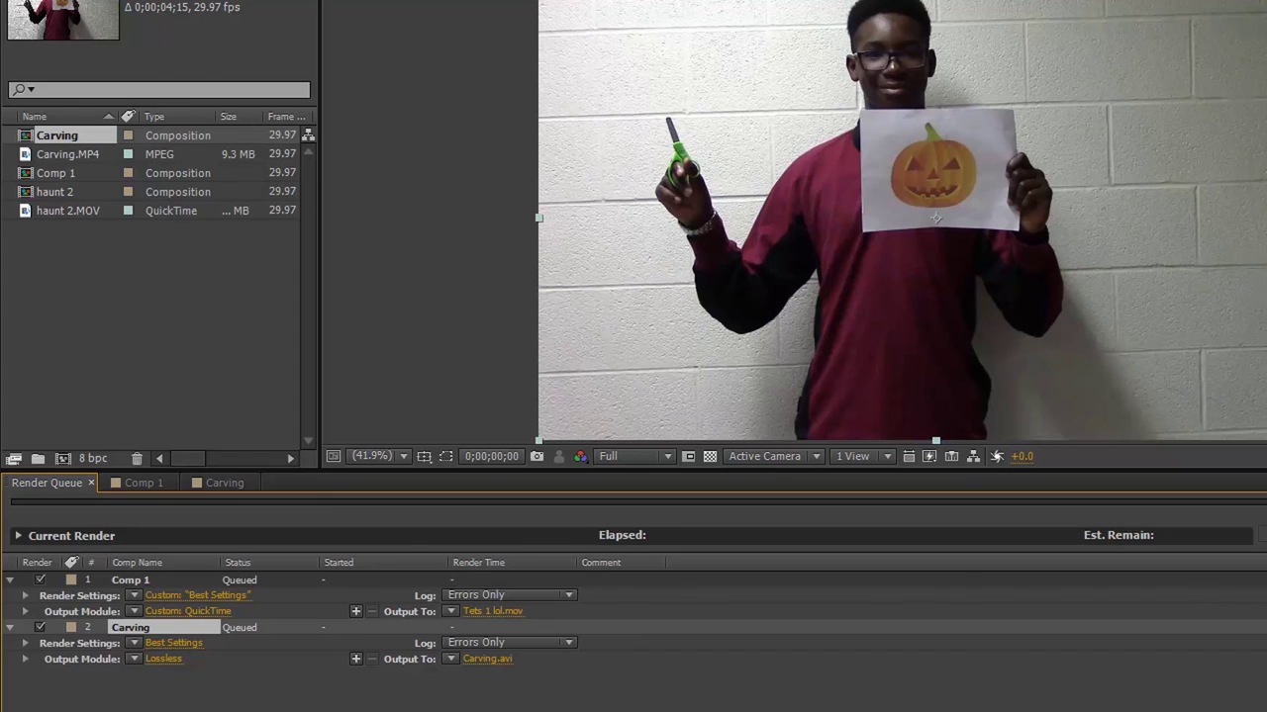
pyautogui.click(255, 584)
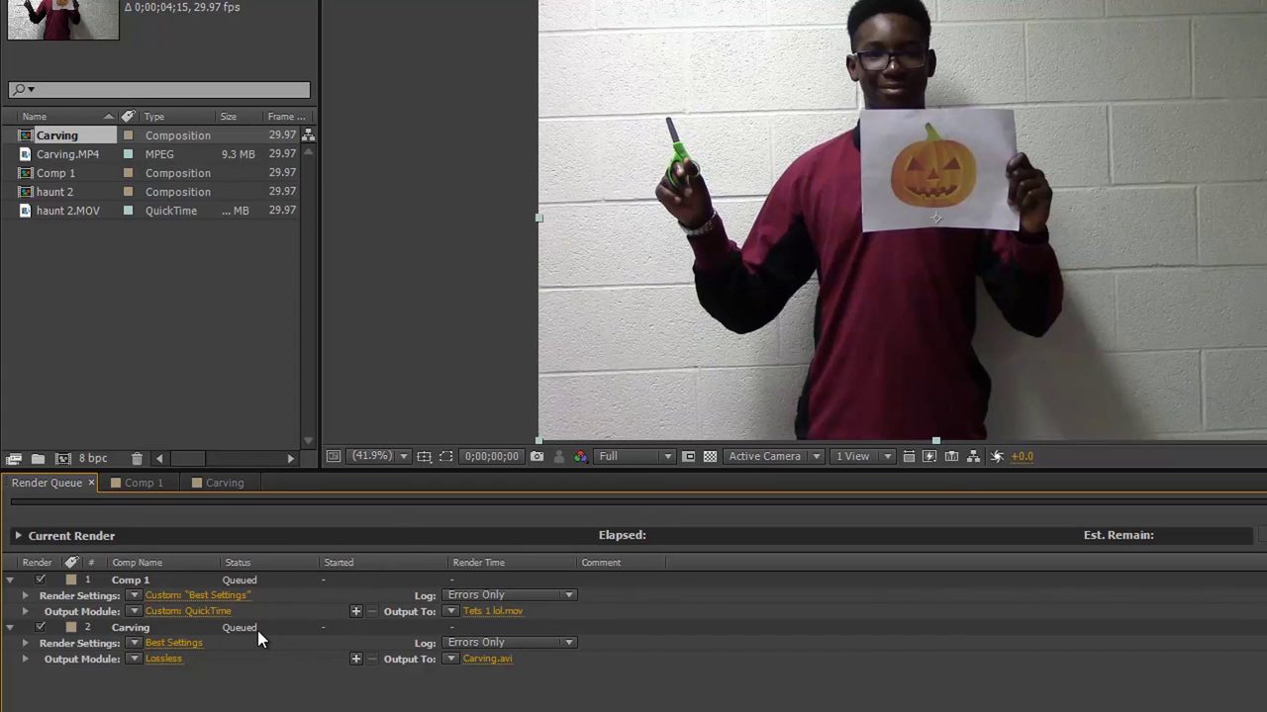
pyautogui.click(208, 629)
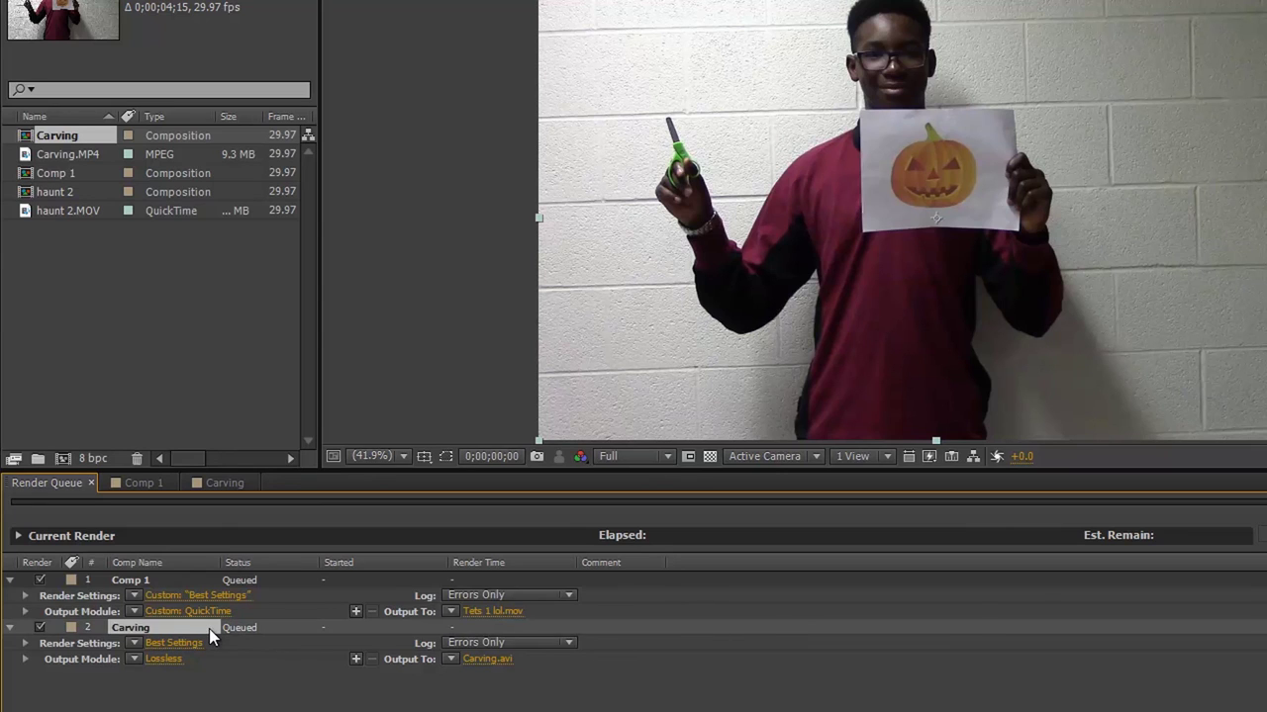
# - Remove the Carving entry from the render queue and render Comp 1
pyautogui.press('Delete')
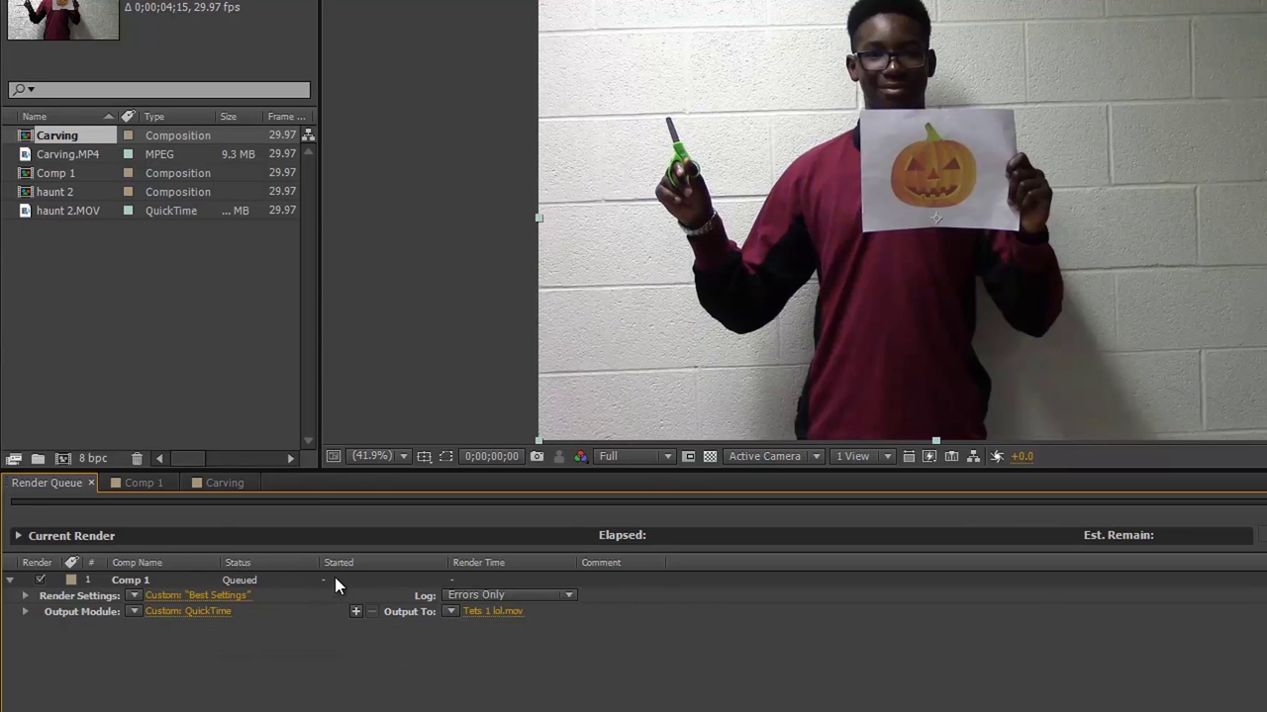
pyautogui.click(205, 580)
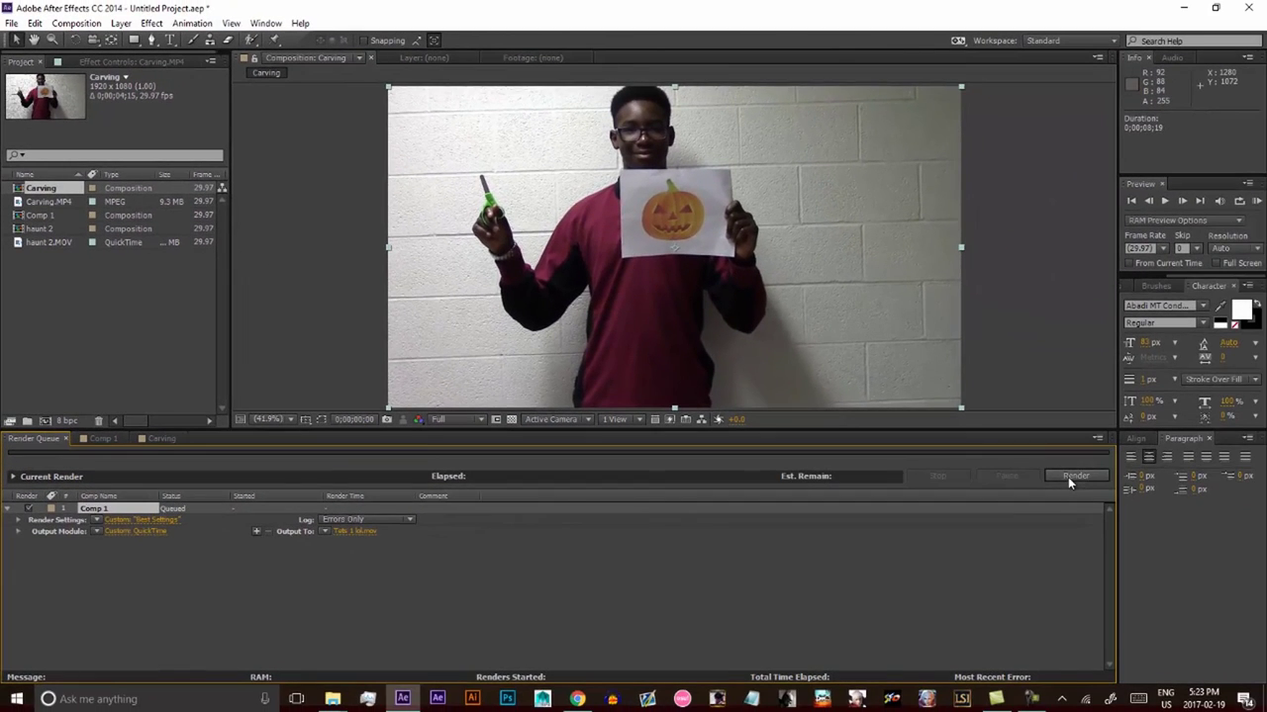
pyautogui.click(1069, 476)
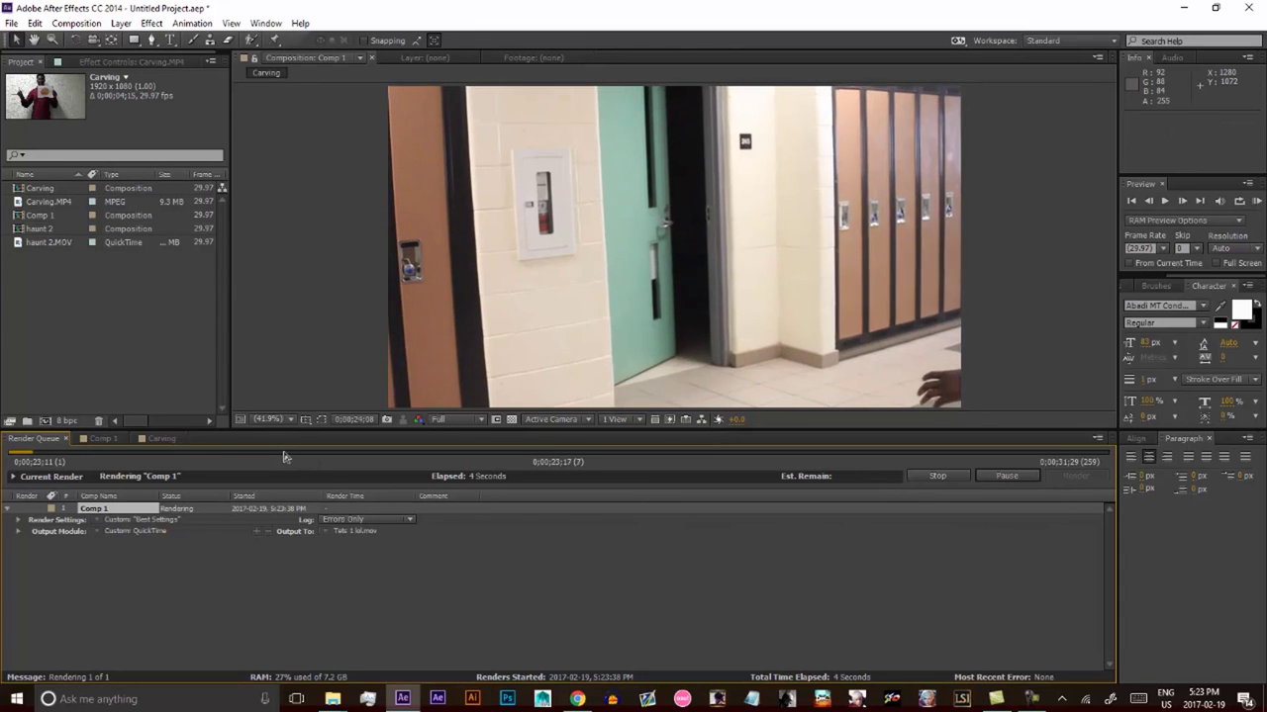
# - Suspend the composition viewer's refresh while Comp 1 renders, and restore it once the render has finished
pyautogui.press('capslock')
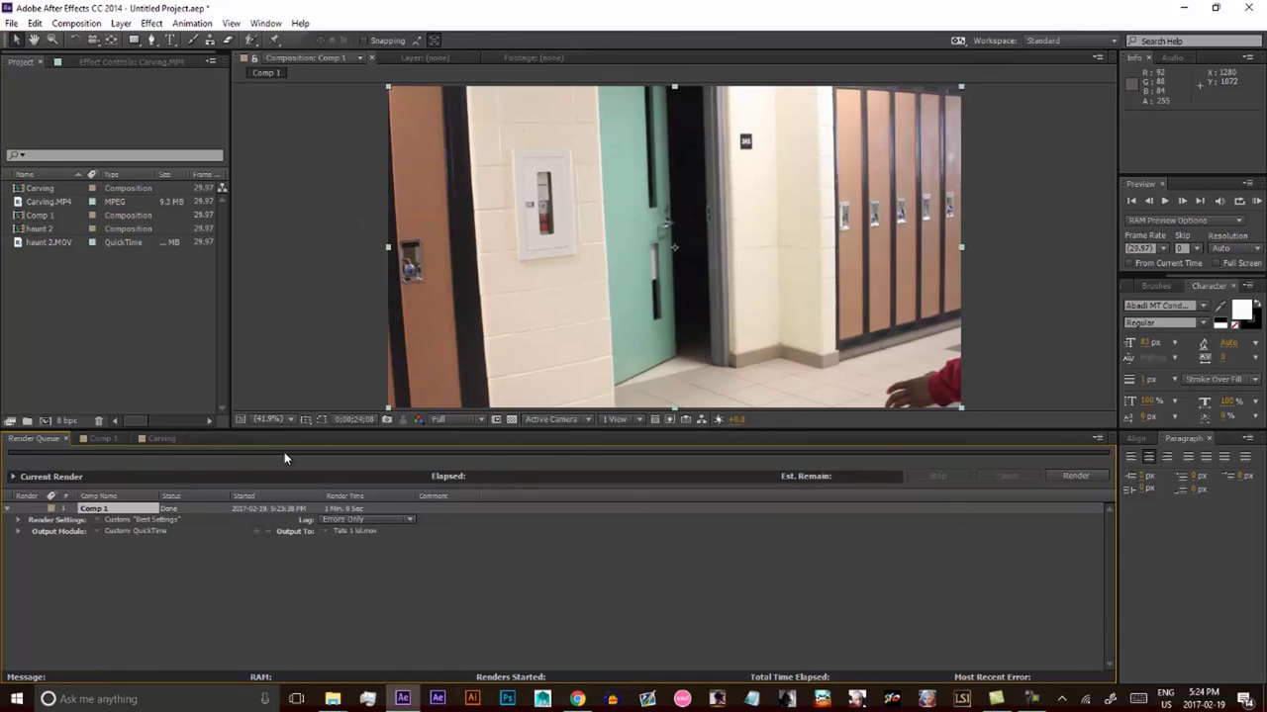
pyautogui.press('capslock')
pyautogui.press('capslock')
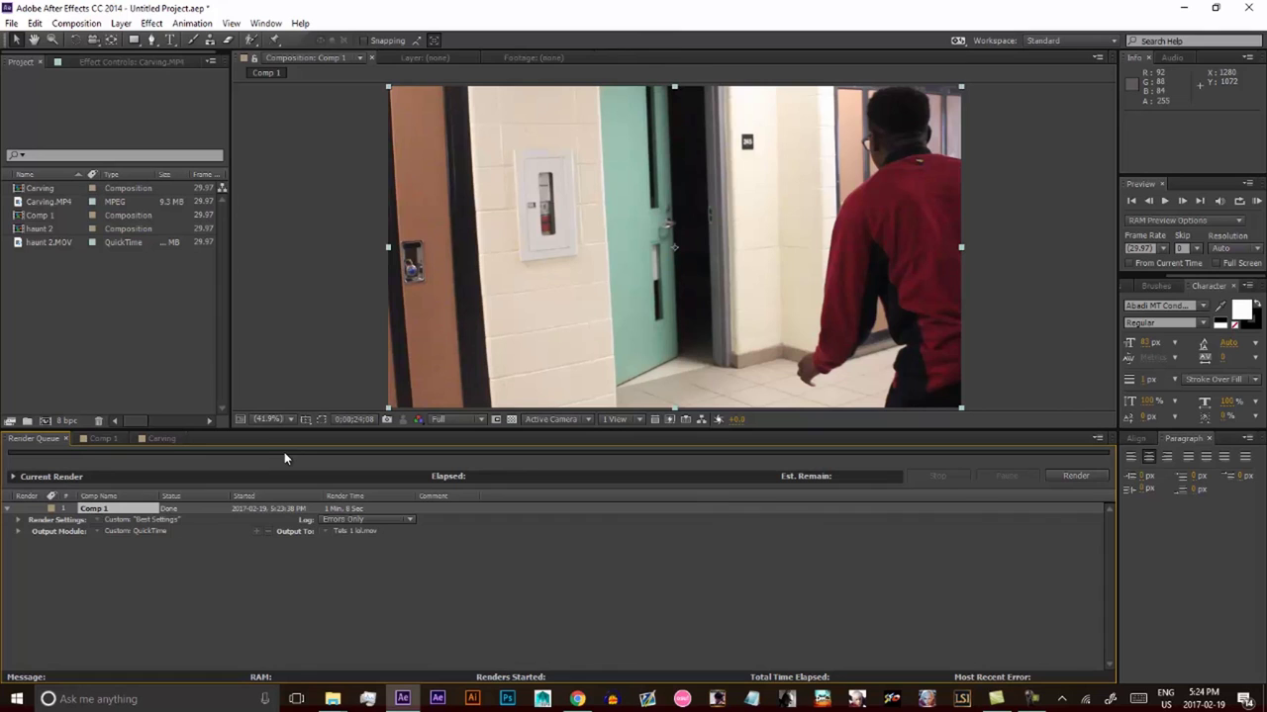
# - Open Comp 1's timeline and move the current time to 0;00;25;00 to view the footage there
pyautogui.click(159, 439)
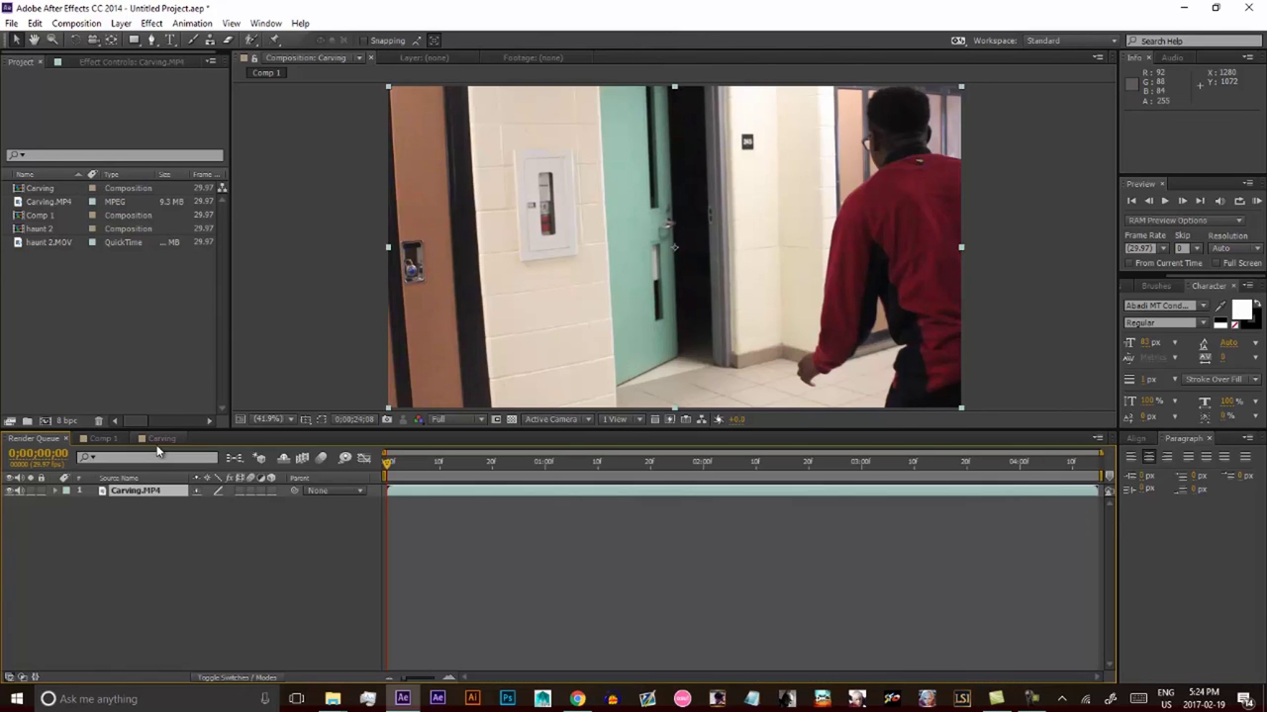
pyautogui.click(105, 439)
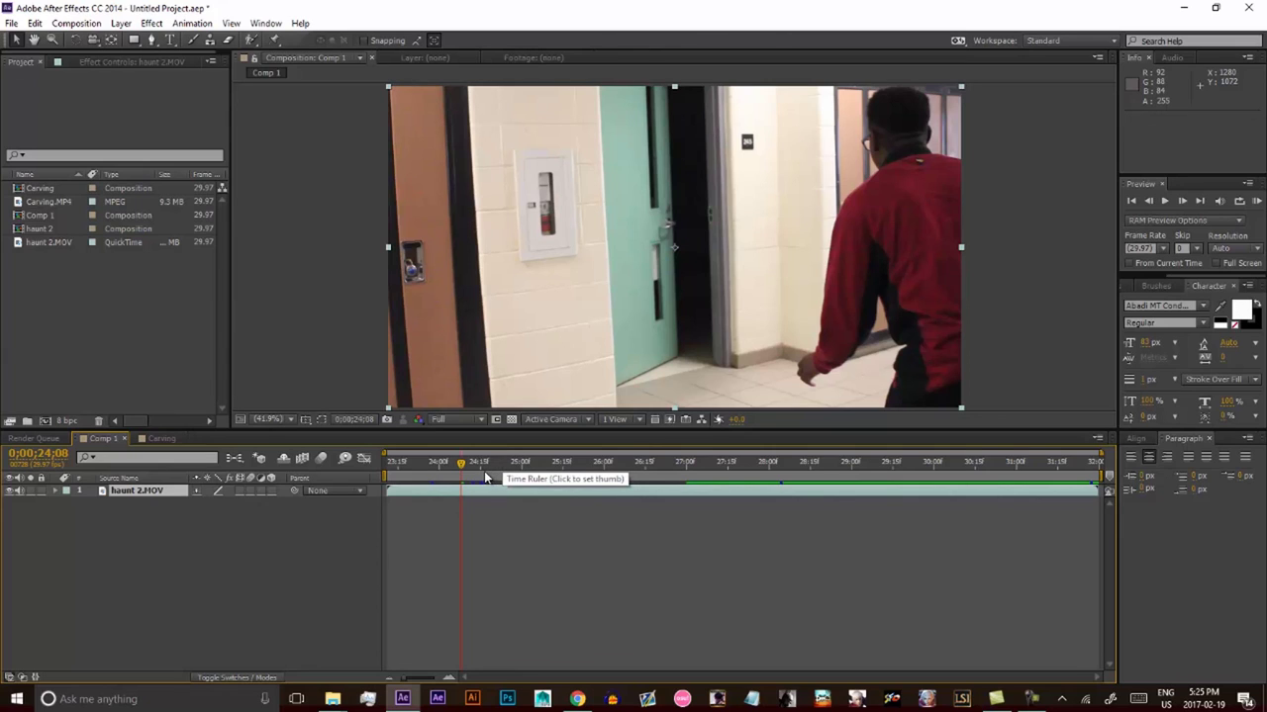
pyautogui.click(481, 465)
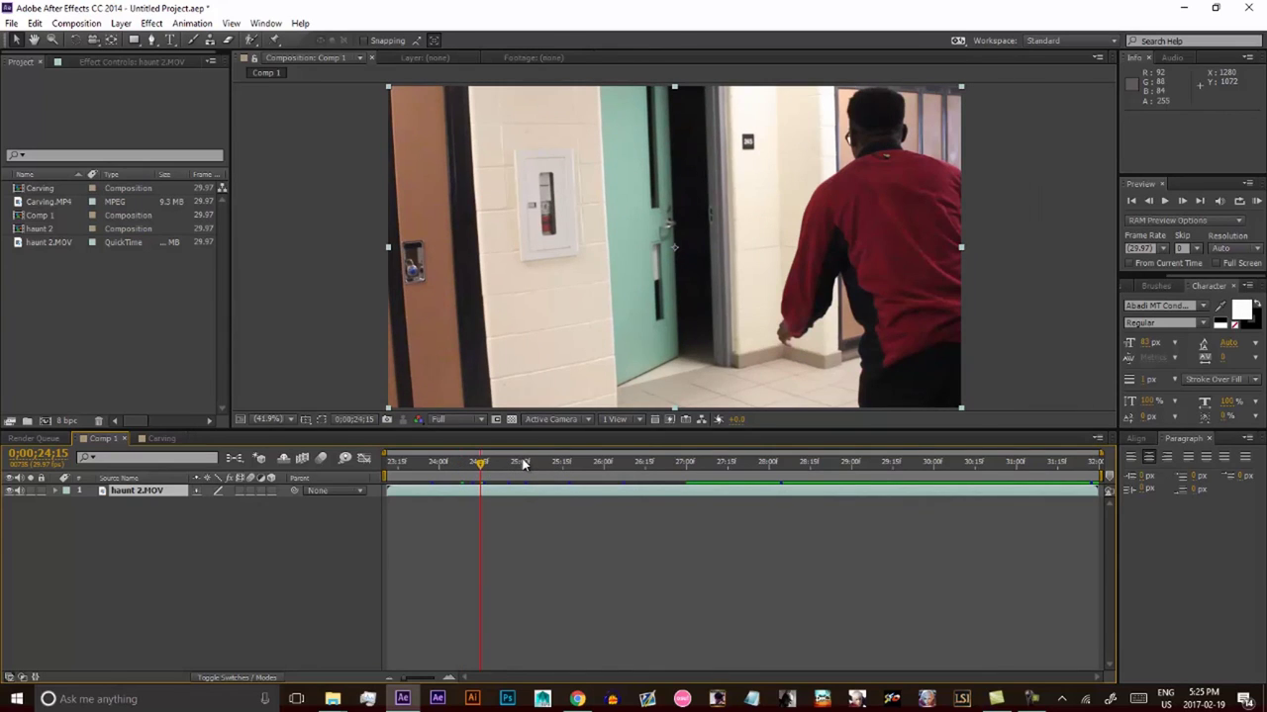
pyautogui.click(522, 465)
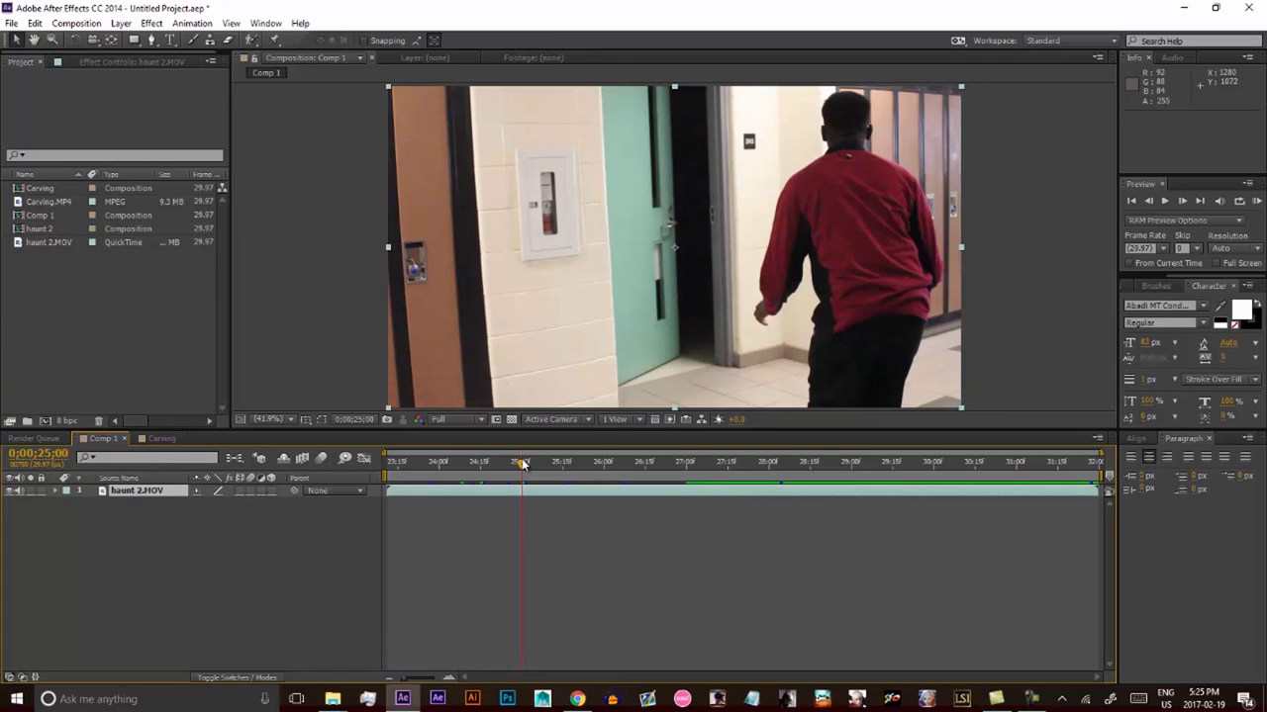